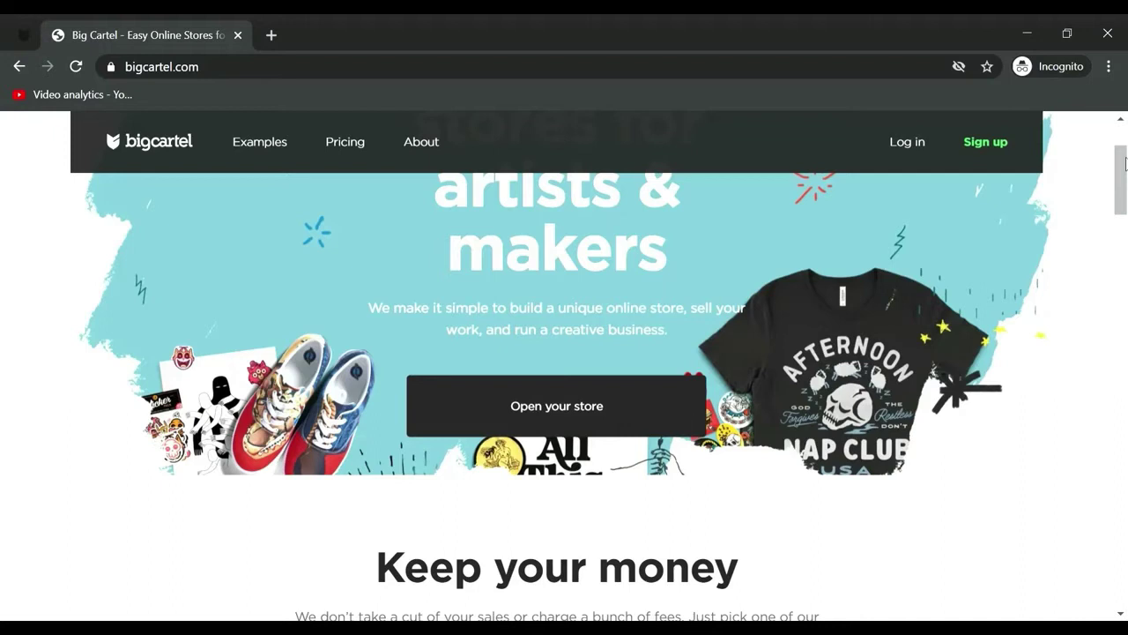
Step: Scroll through the pricing section to compare the Free, $9.99, $19.99 and $29.99 plans
left_click_drag(1126, 161, 1126, 237)
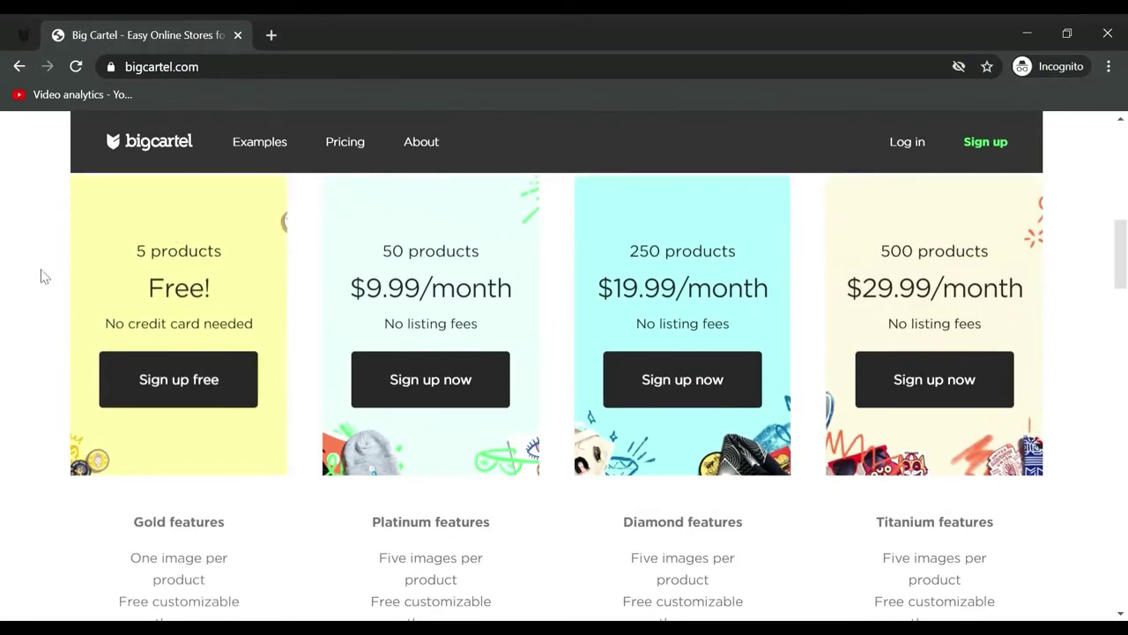
scroll(41, 276, "down", 3)
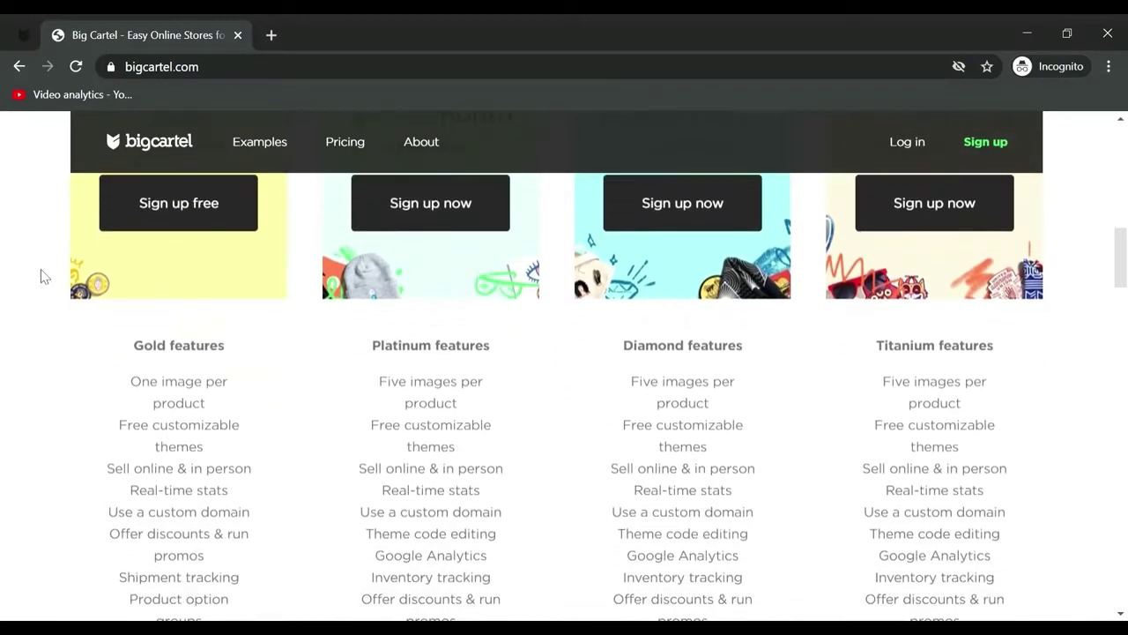
scroll(40, 276, "down", 2)
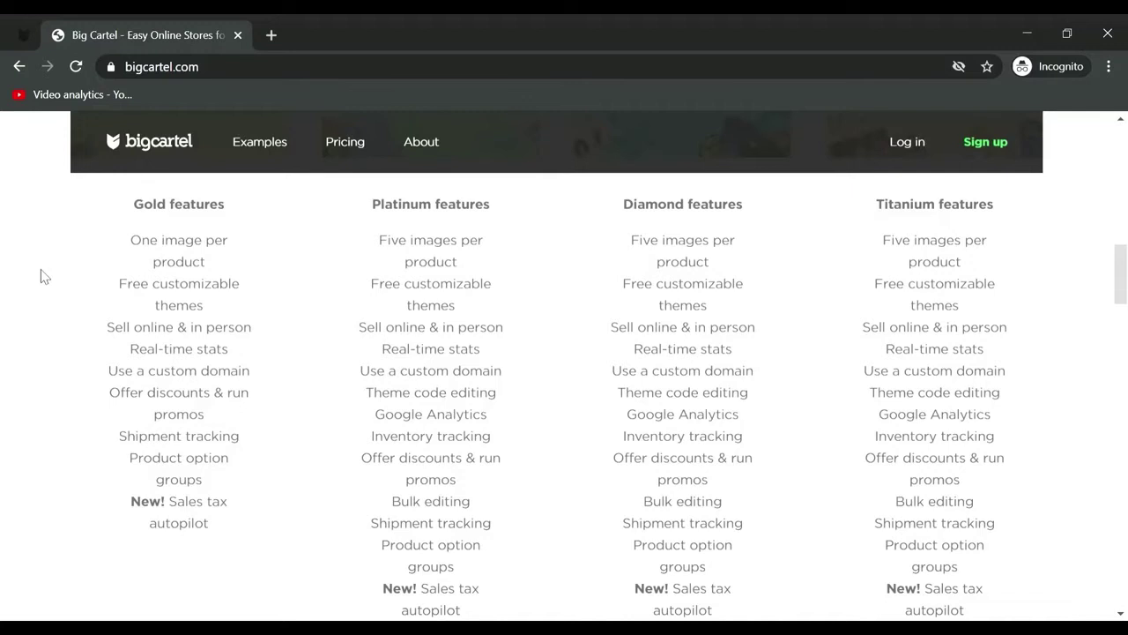
scroll(40, 276, "up", 3)
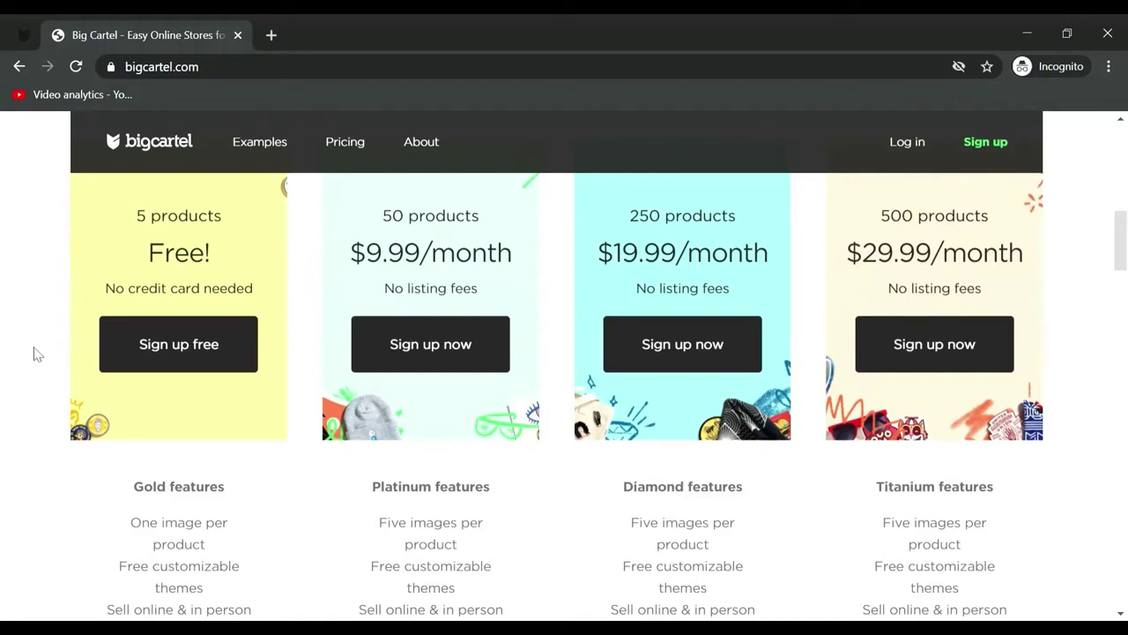
scroll(37, 353, "down", 3)
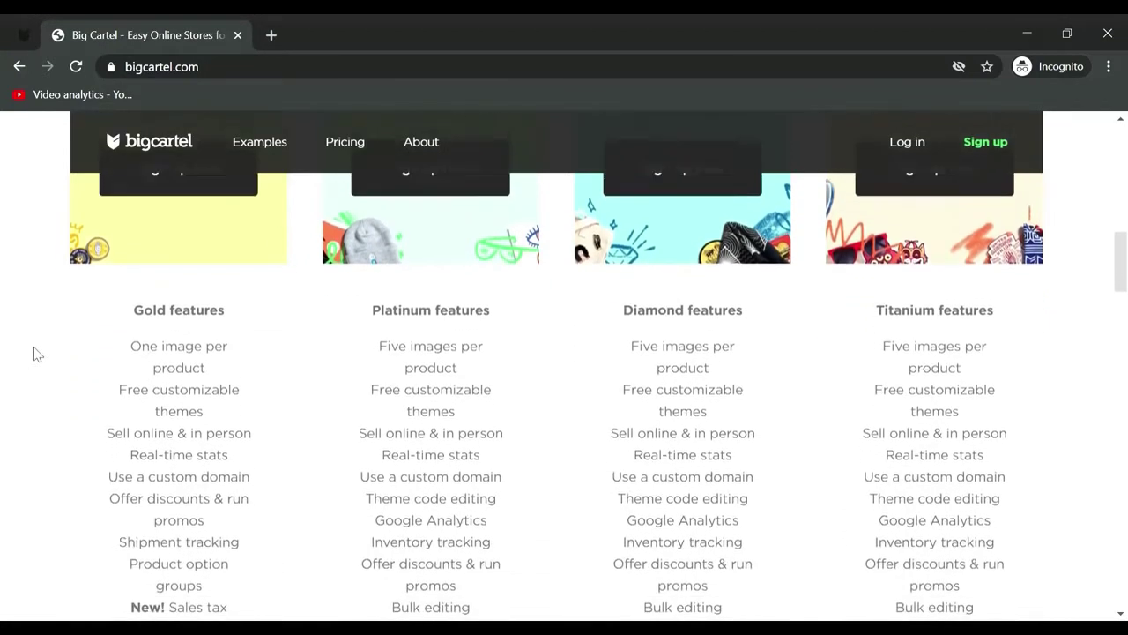
scroll(37, 354, "up", 4)
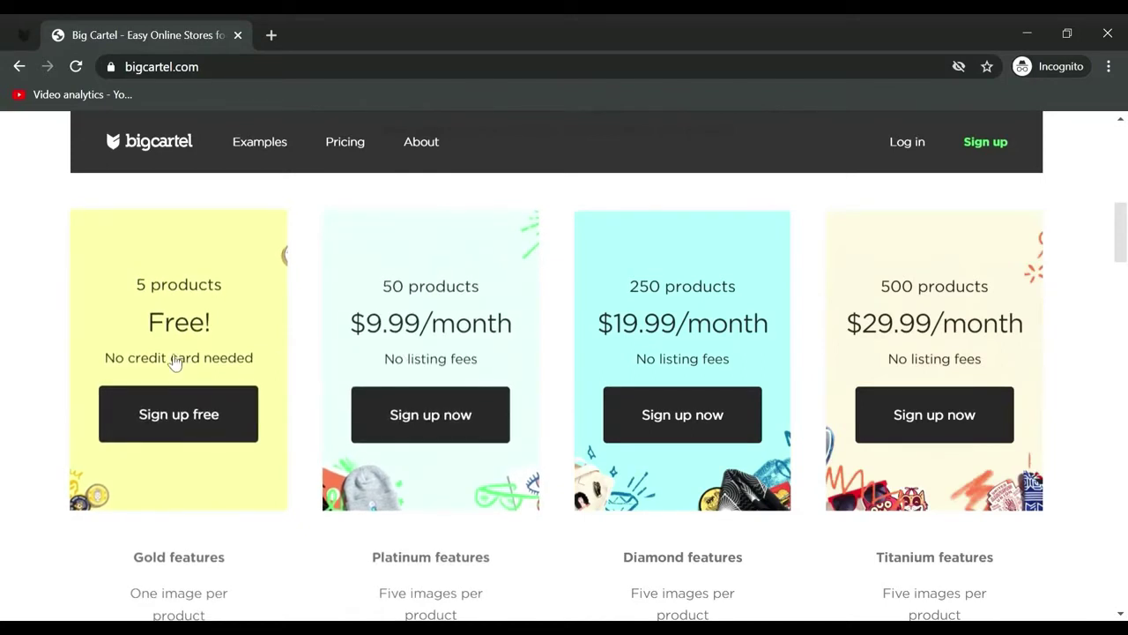
Step: Start the free sign-up, entering the account e-mail, password and shop name 'The Jewelry Forest'
left_click(194, 419)
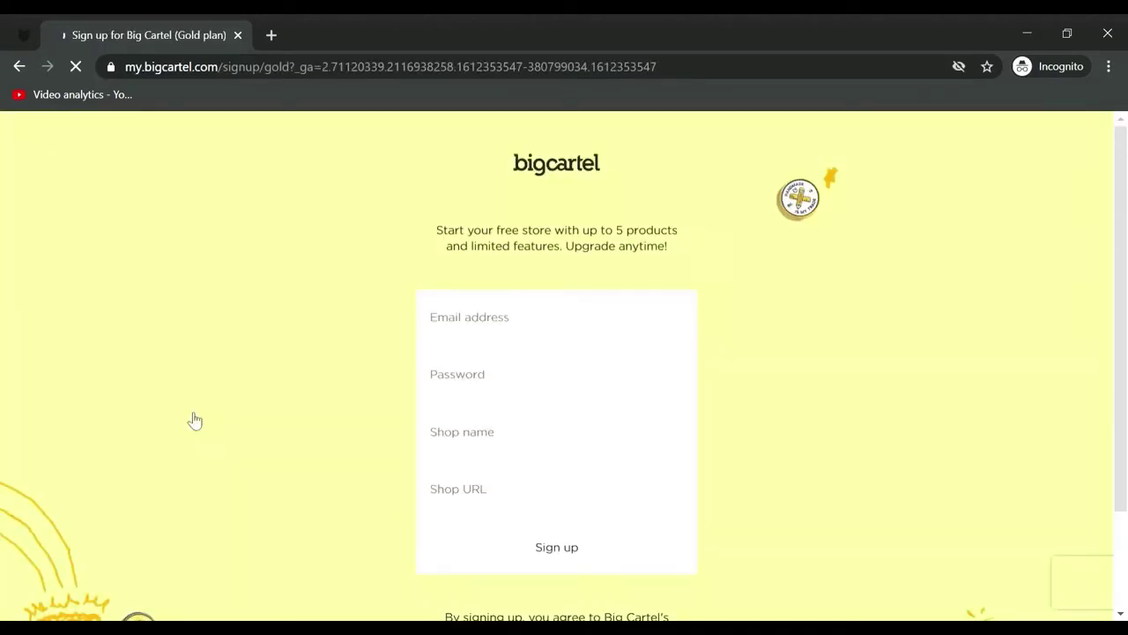
left_click(597, 333)
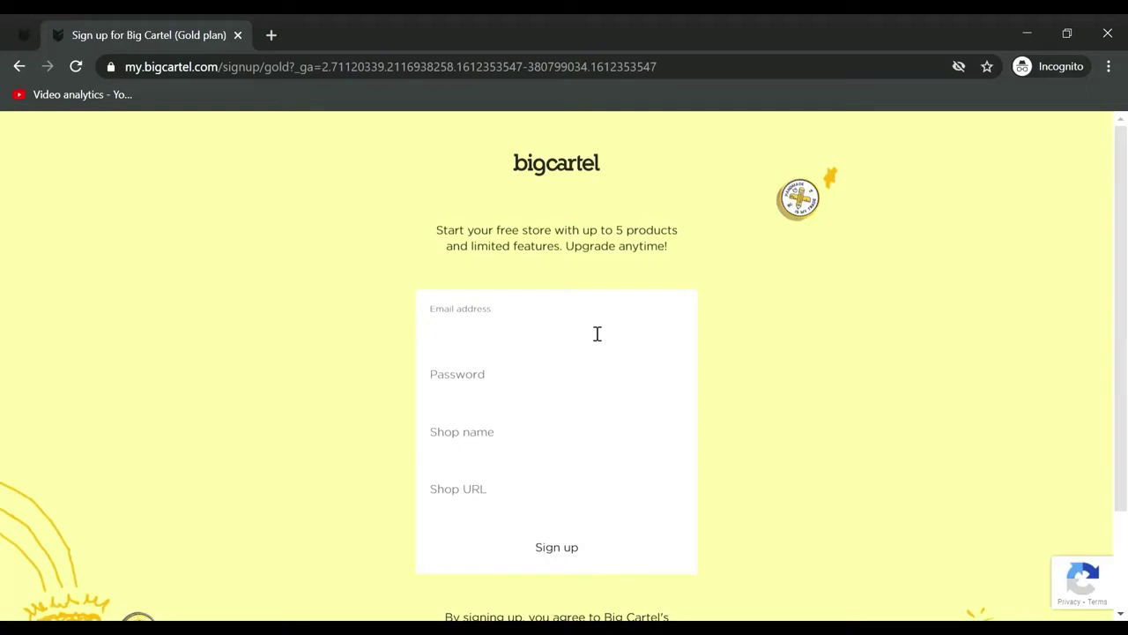
left_click(594, 398)
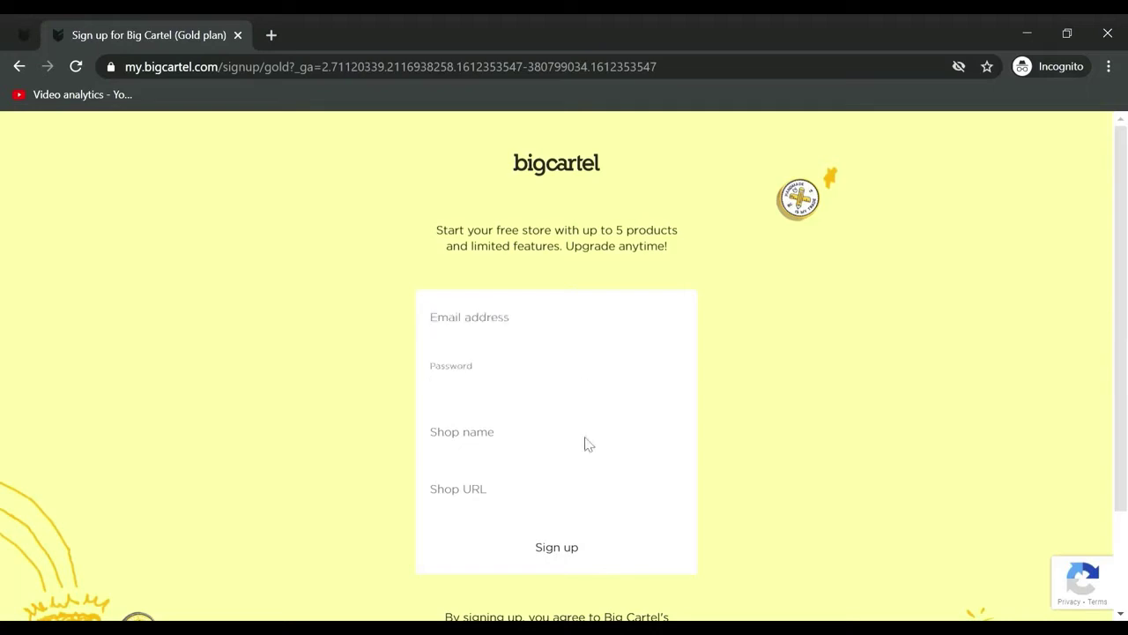
left_click(594, 461)
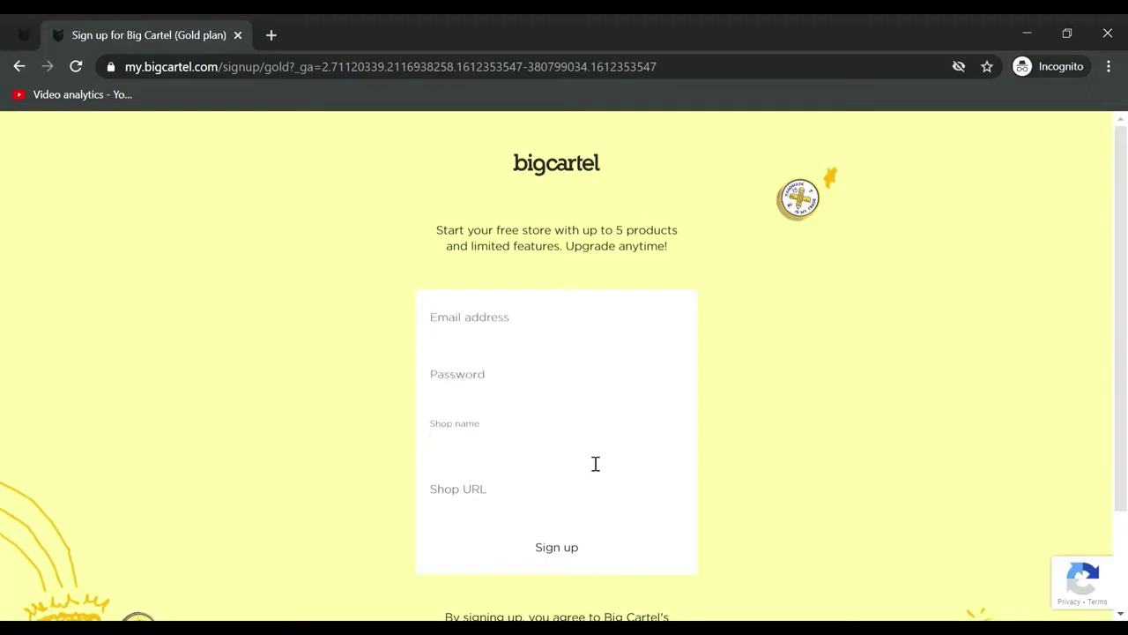
type("The J")
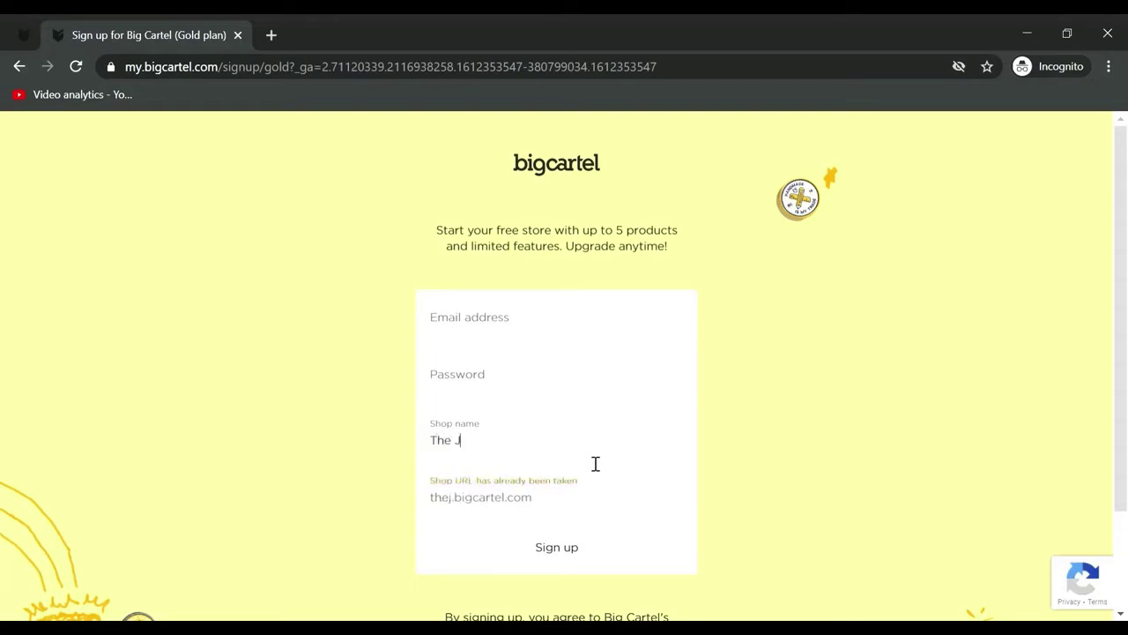
type("ewelry")
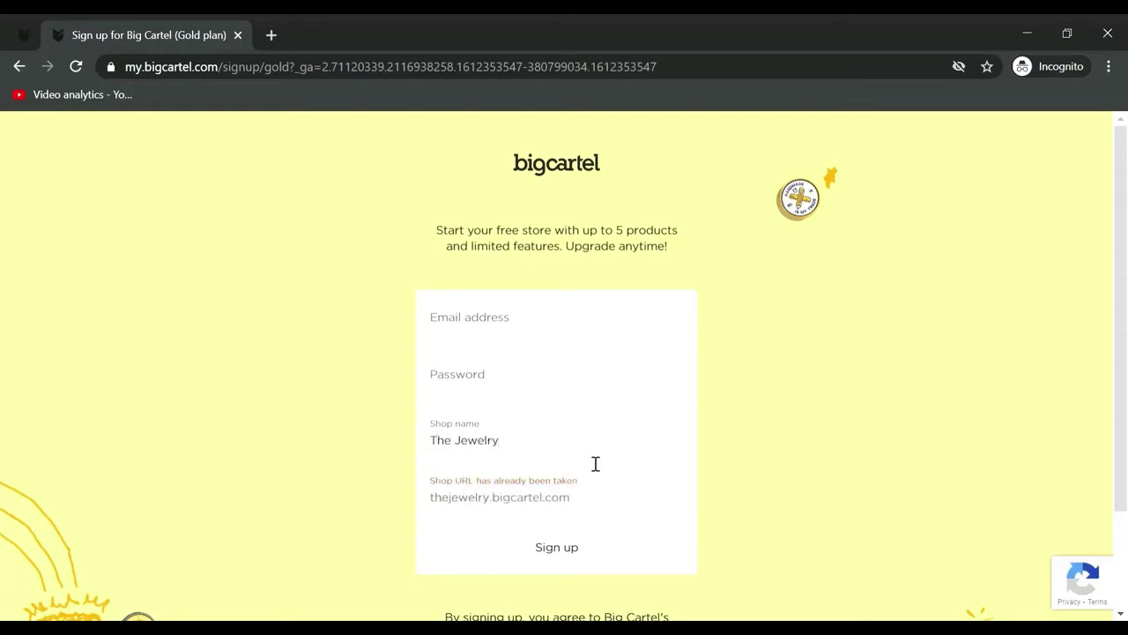
type(" Forest")
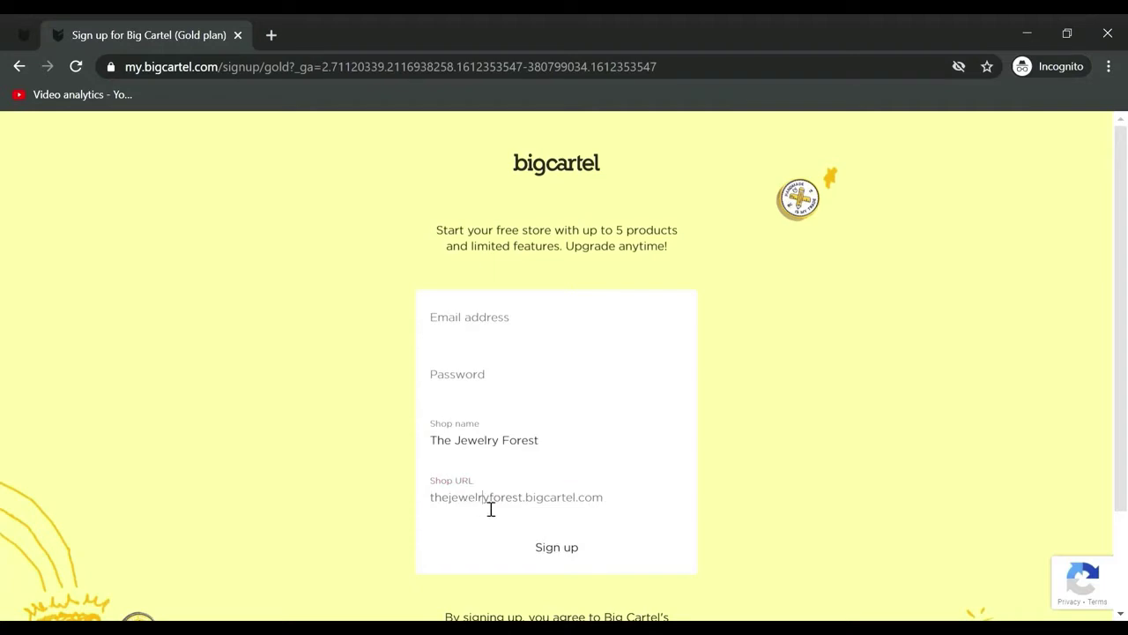
Step: Change the shop URL to thejewelryforestshop, sign up, and close the extra tab
left_click(576, 509)
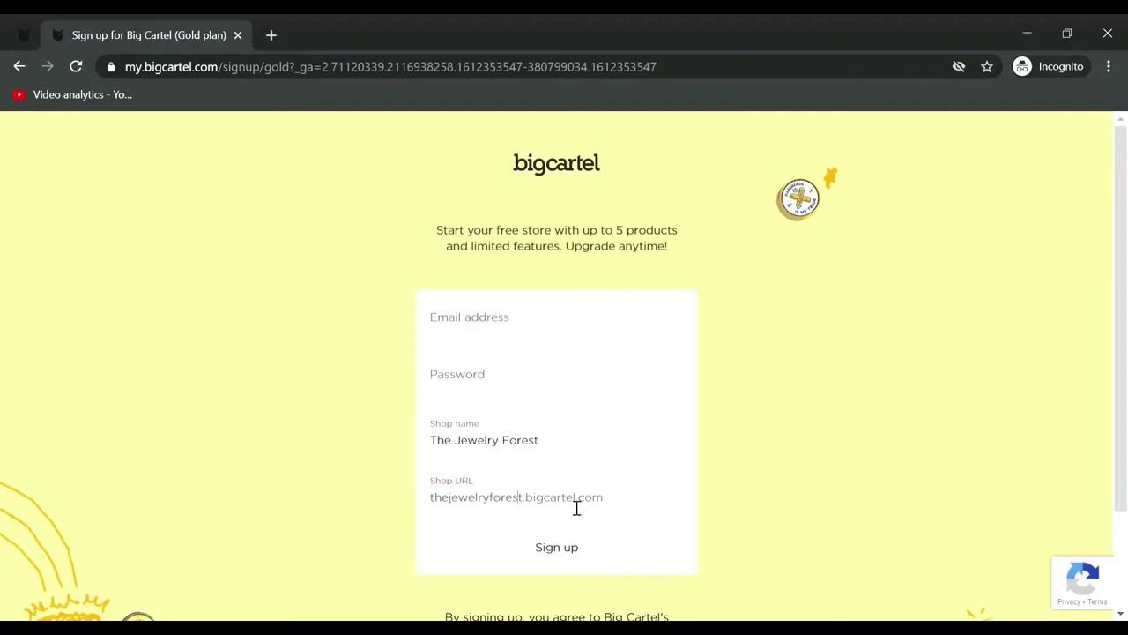
left_click(530, 510)
type("shop")
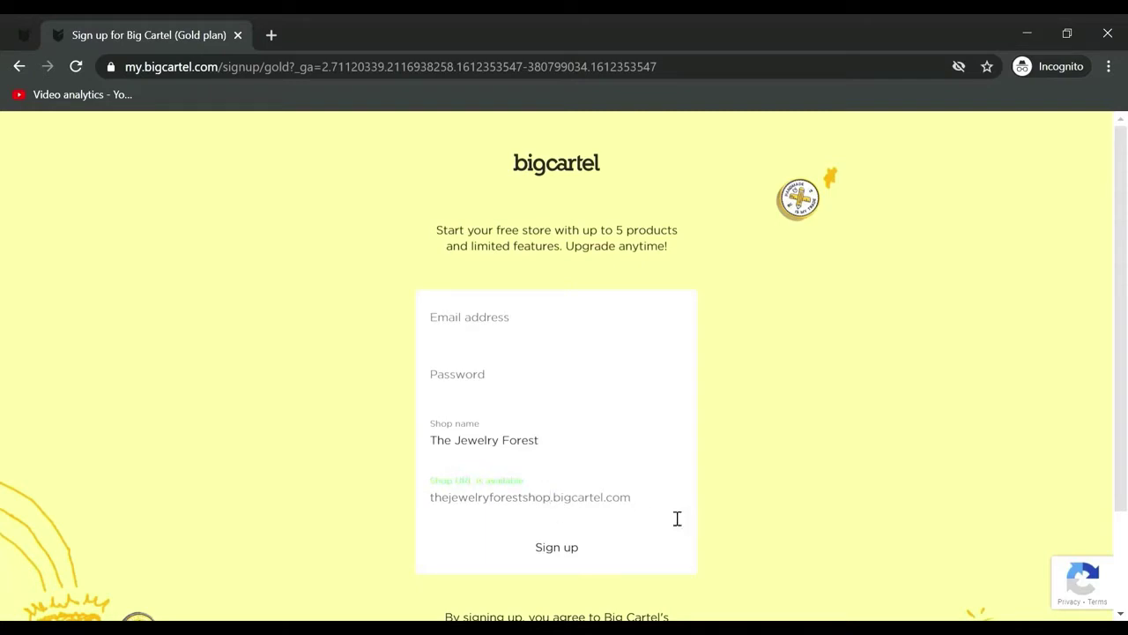
left_click(237, 37)
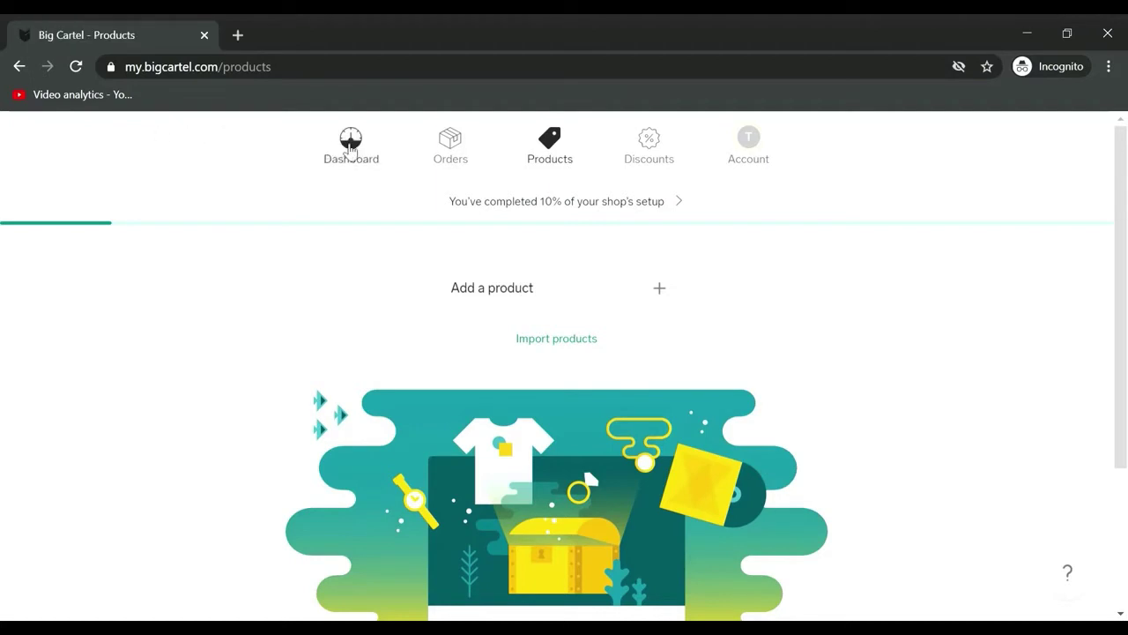
Step: Browse the shop Dashboard and Orders pages, then start a new product
left_click(351, 148)
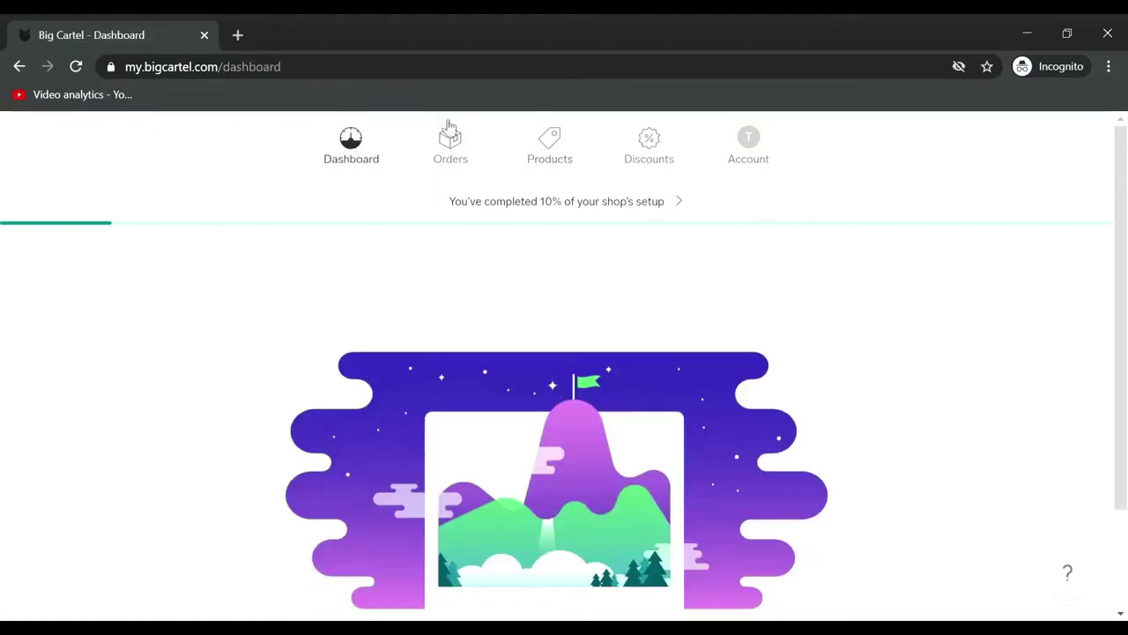
scroll(1127, 177, "down", 2)
scroll(1126, 159, "up", 2)
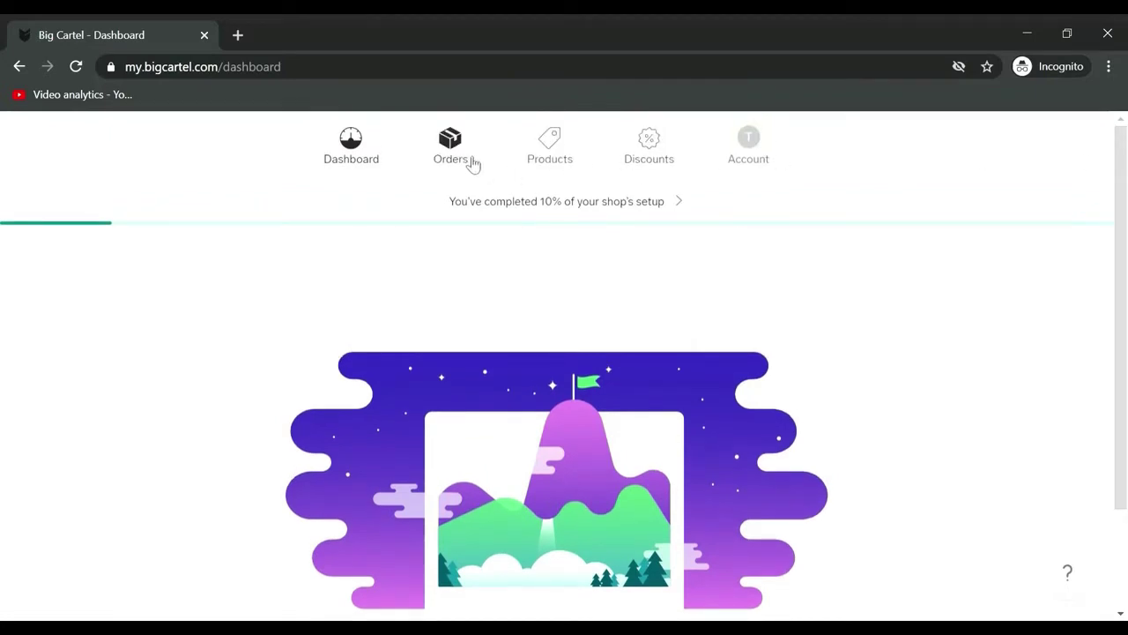
left_click(474, 164)
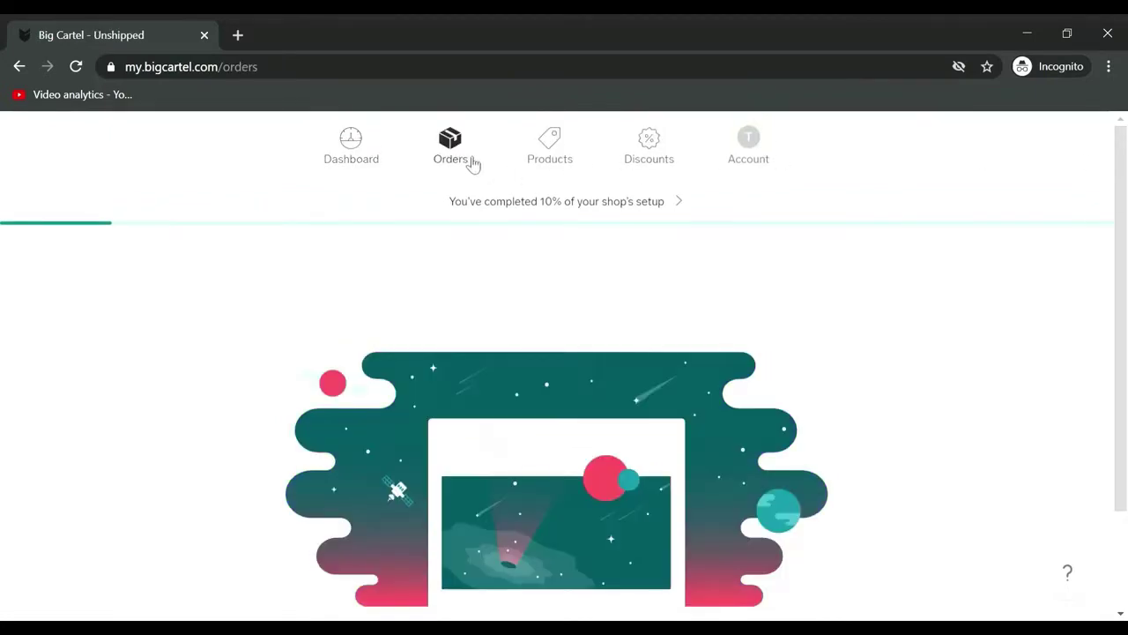
scroll(474, 163, "down", 2)
scroll(593, 145, "up", 2)
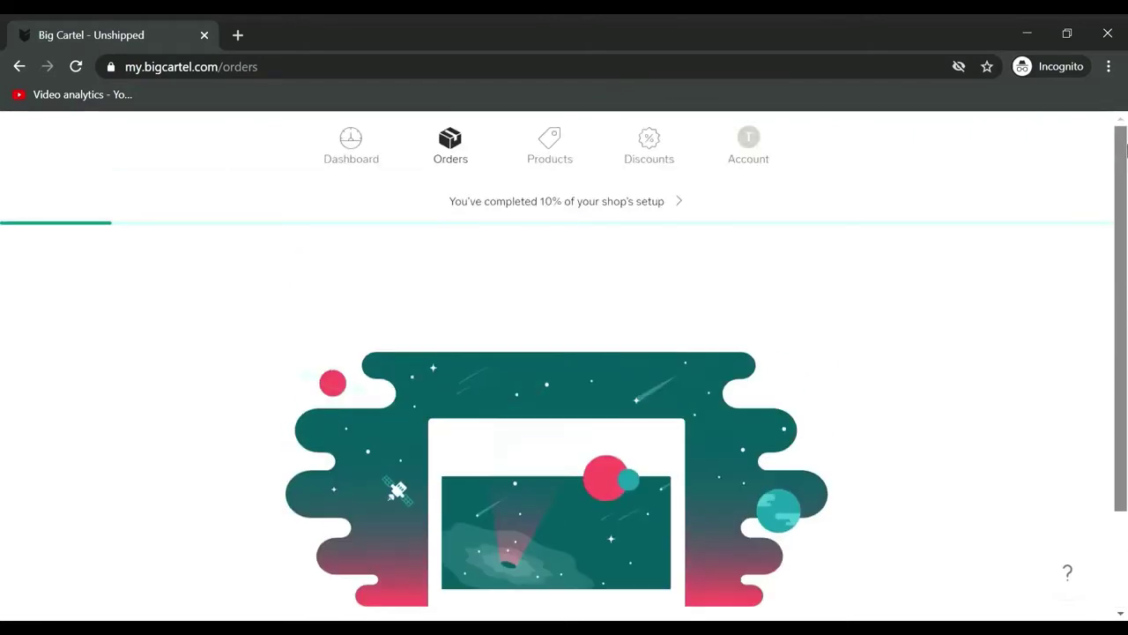
left_click(550, 142)
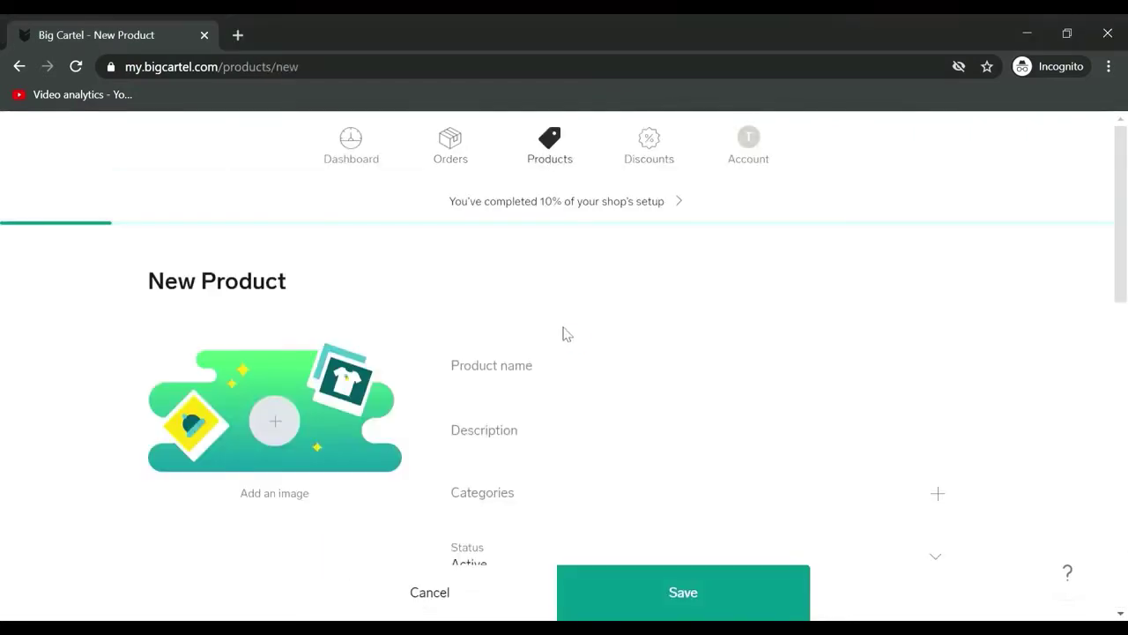
Step: Name the product 'Angel Beaded Earrings' and paste the same text as its description
left_click(549, 386)
type("Ange")
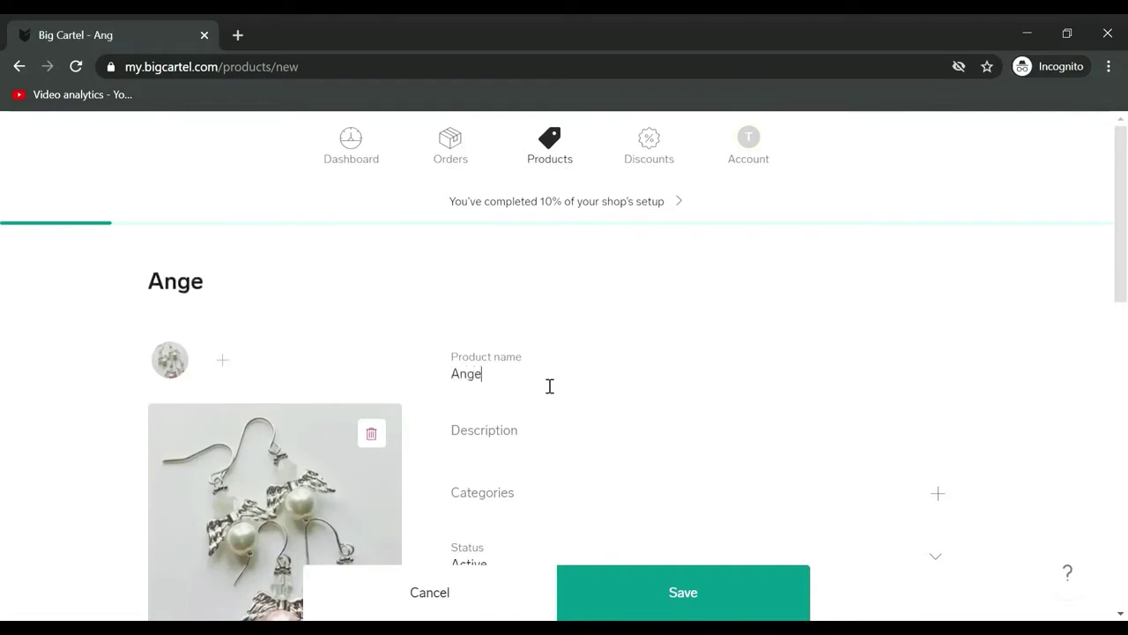
type("l Beaded ")
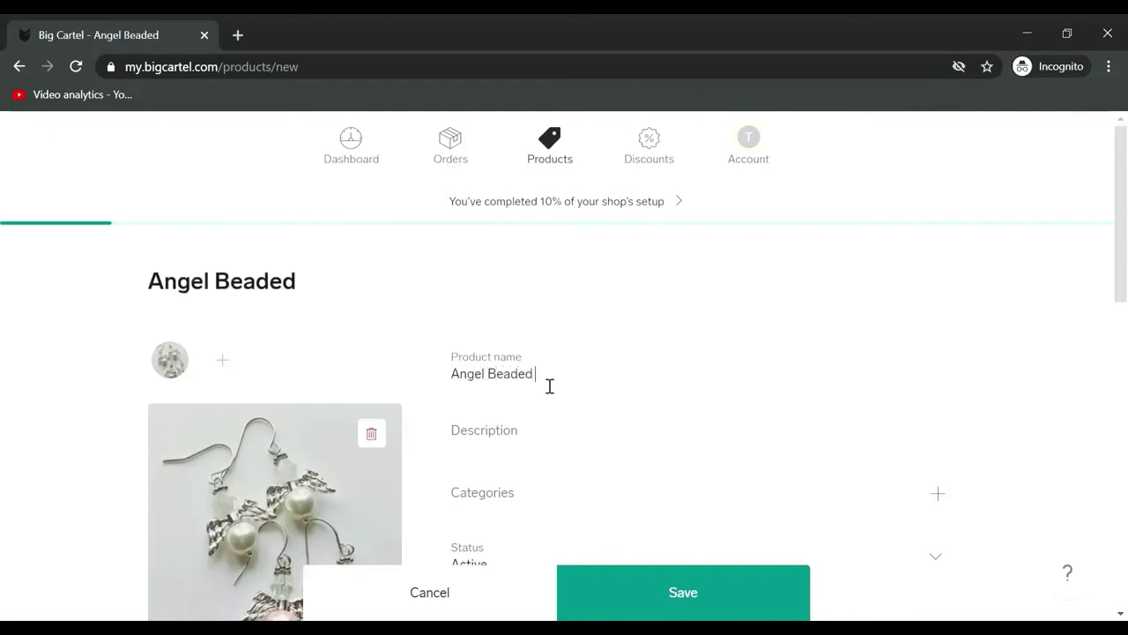
type("Earrings")
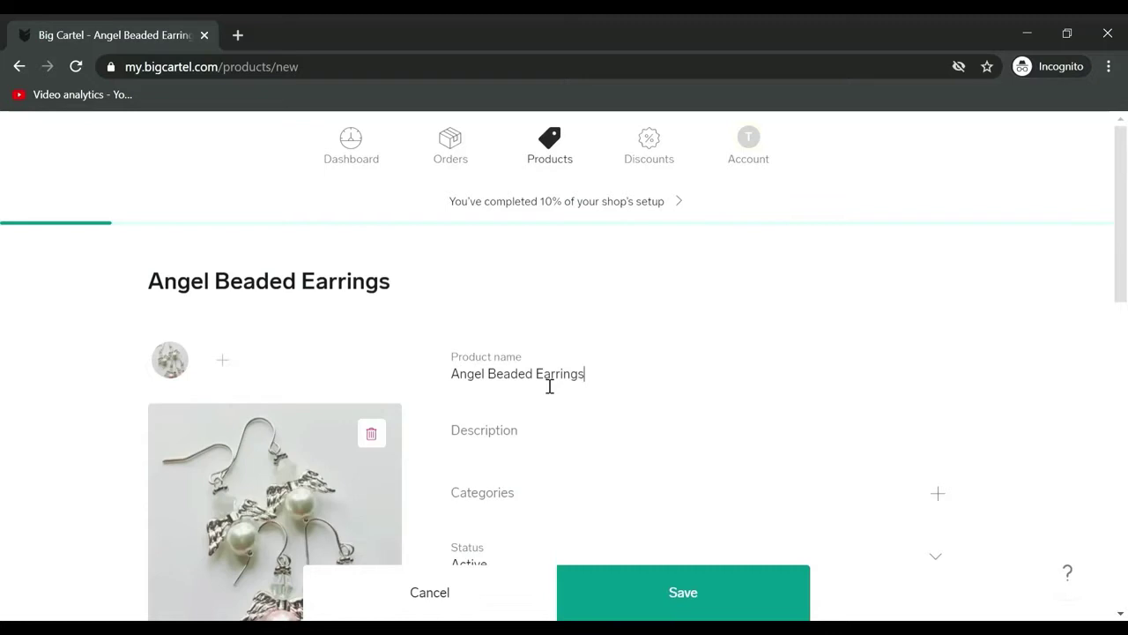
left_click(553, 443)
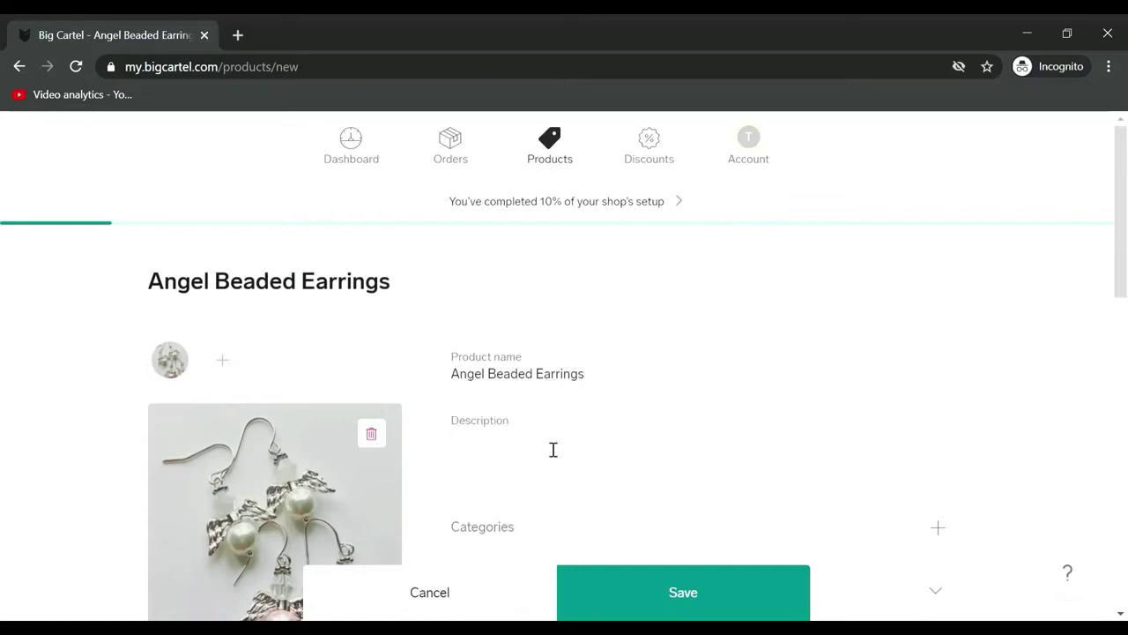
left_click_drag(617, 375, 407, 379)
key("ctrl+c")
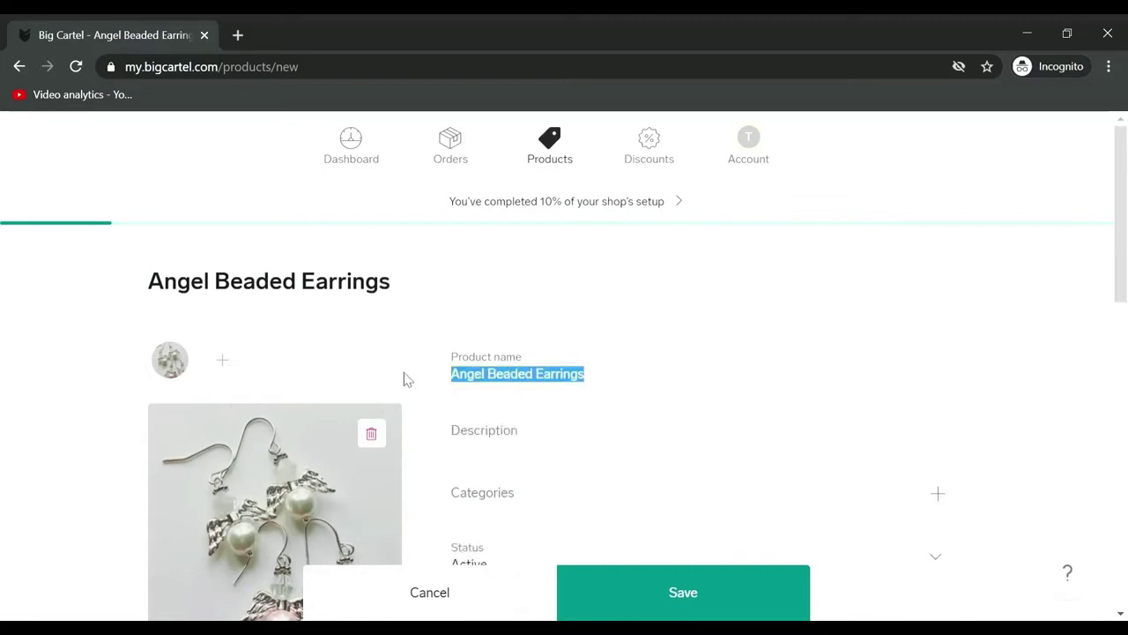
left_click(496, 441)
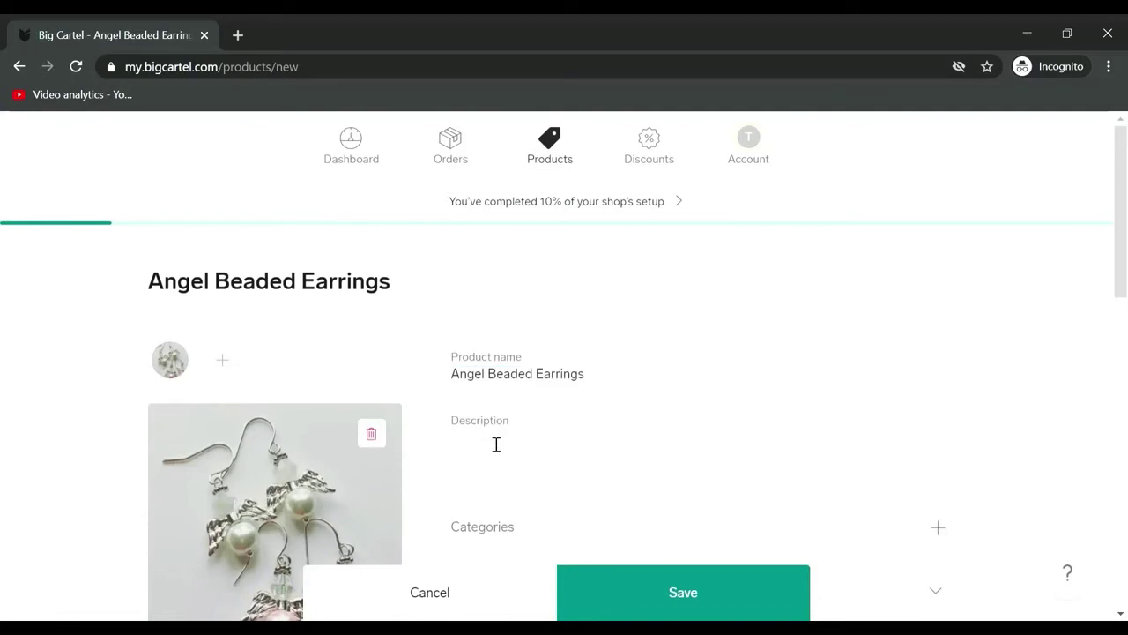
key("ctrl+v")
scroll(1127, 255, "down", 3)
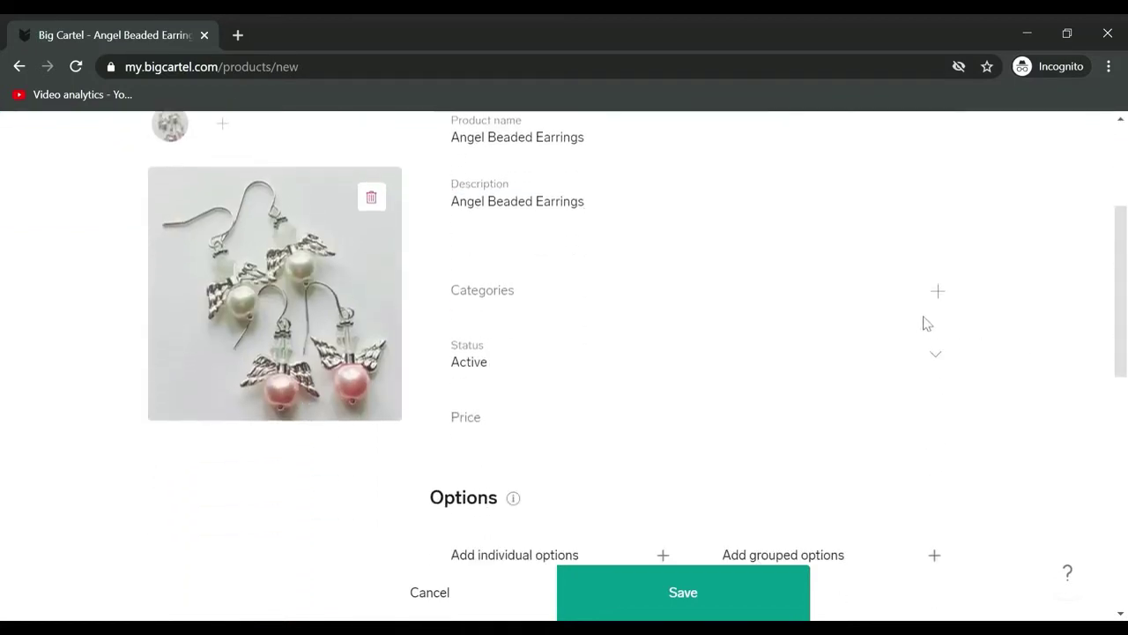
Step: Create a new 'Earrings' category and assign the earrings product to it
left_click(936, 293)
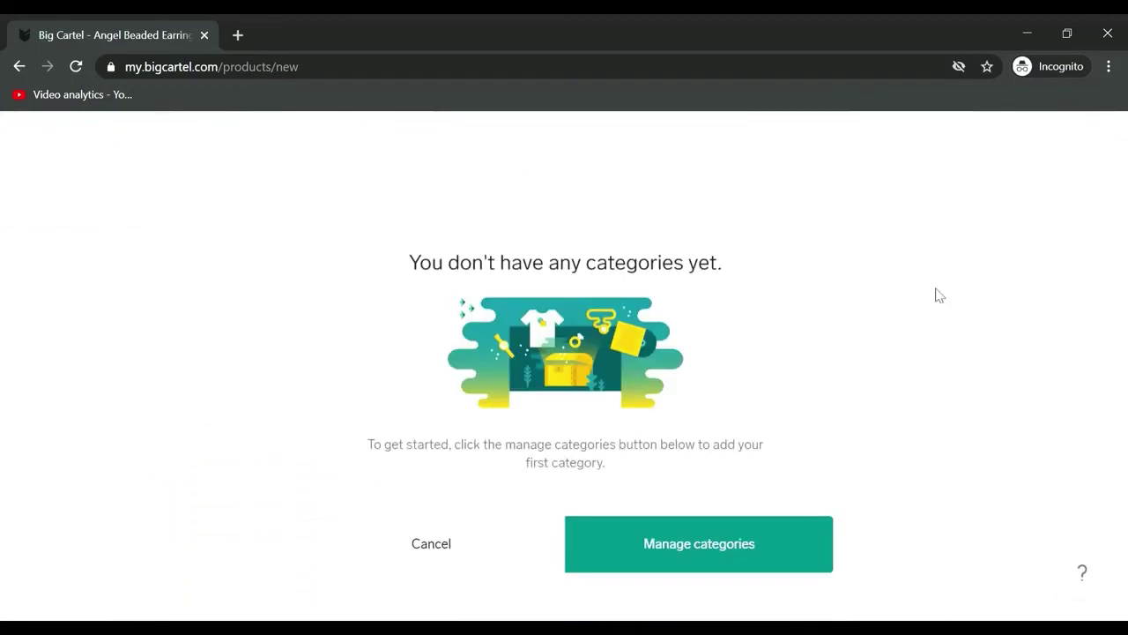
left_click(663, 545)
left_click(695, 370)
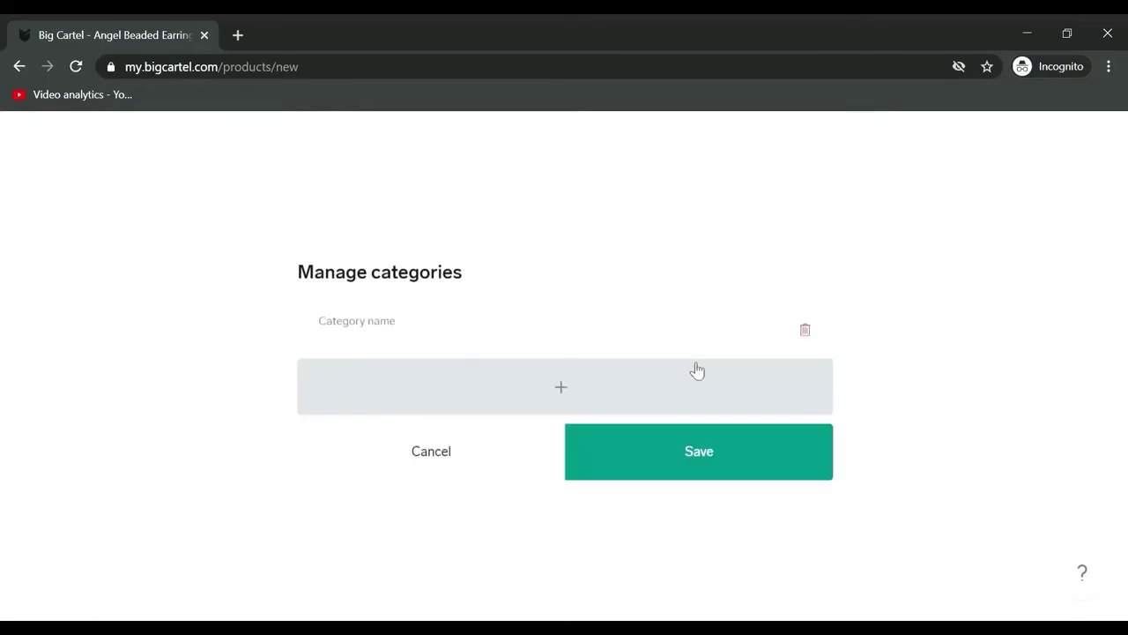
type("Earrings")
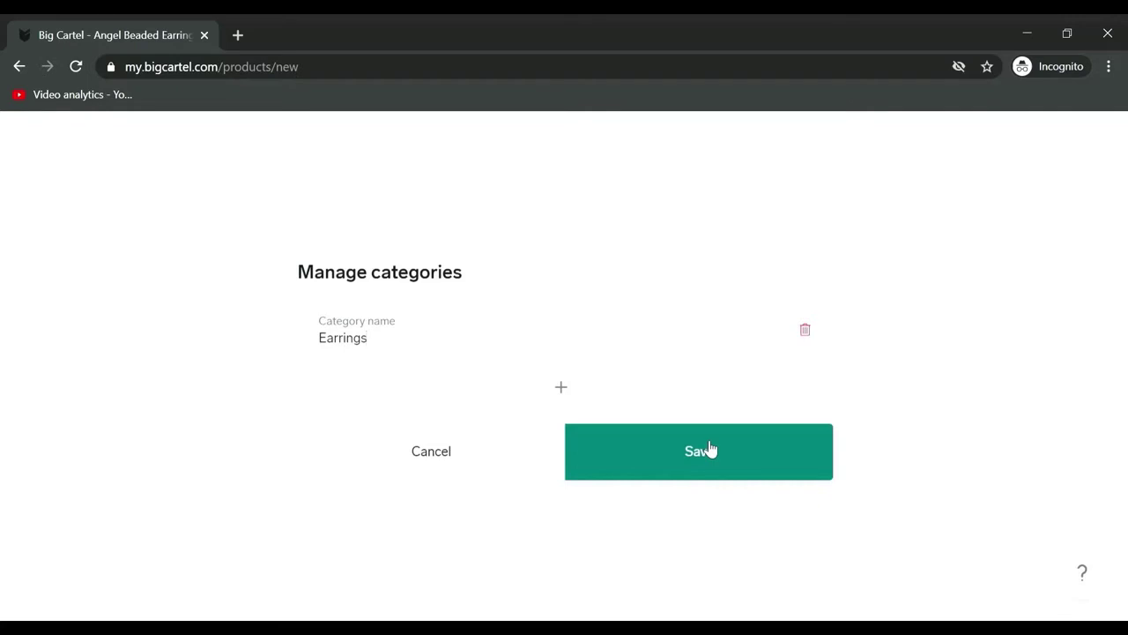
left_click(711, 450)
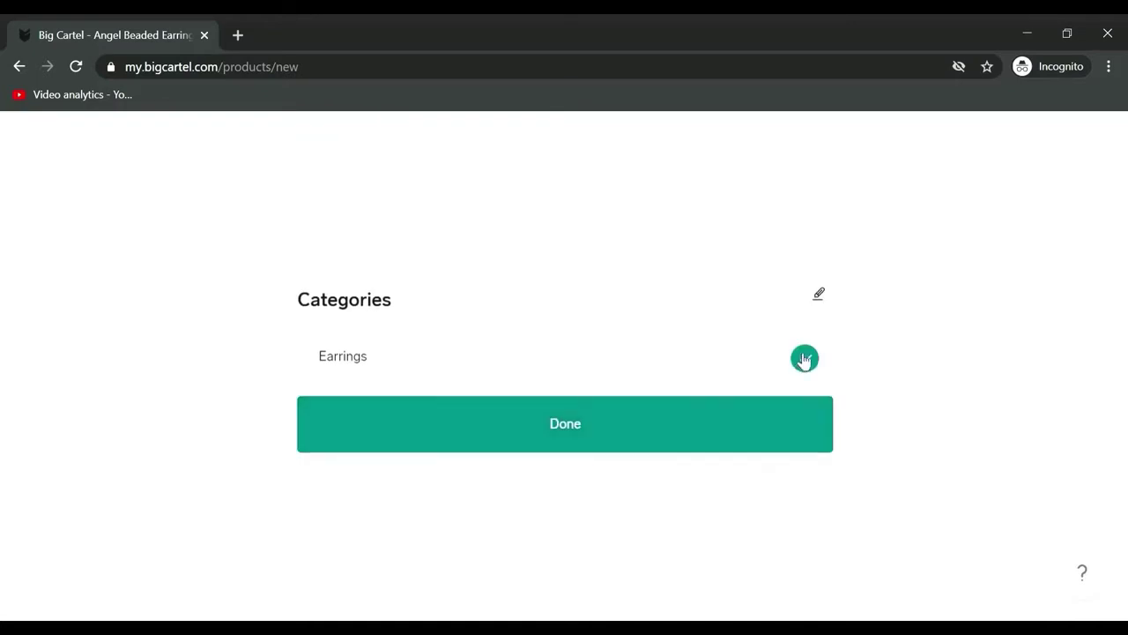
left_click(669, 434)
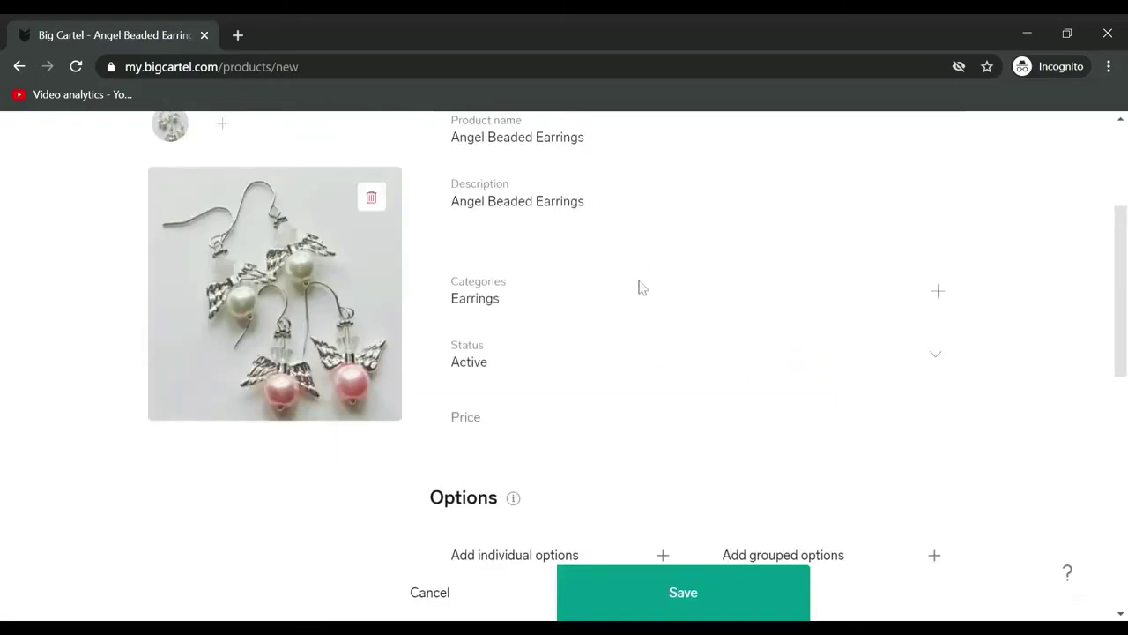
Step: Set the earrings price to £8.00
left_click(640, 368)
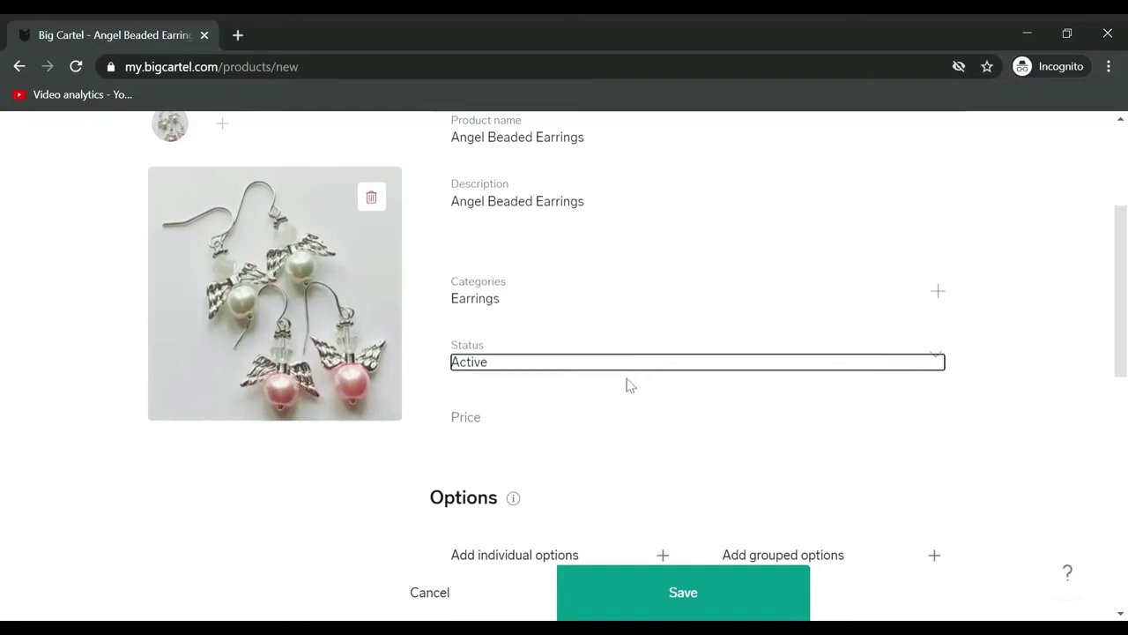
left_click(630, 424)
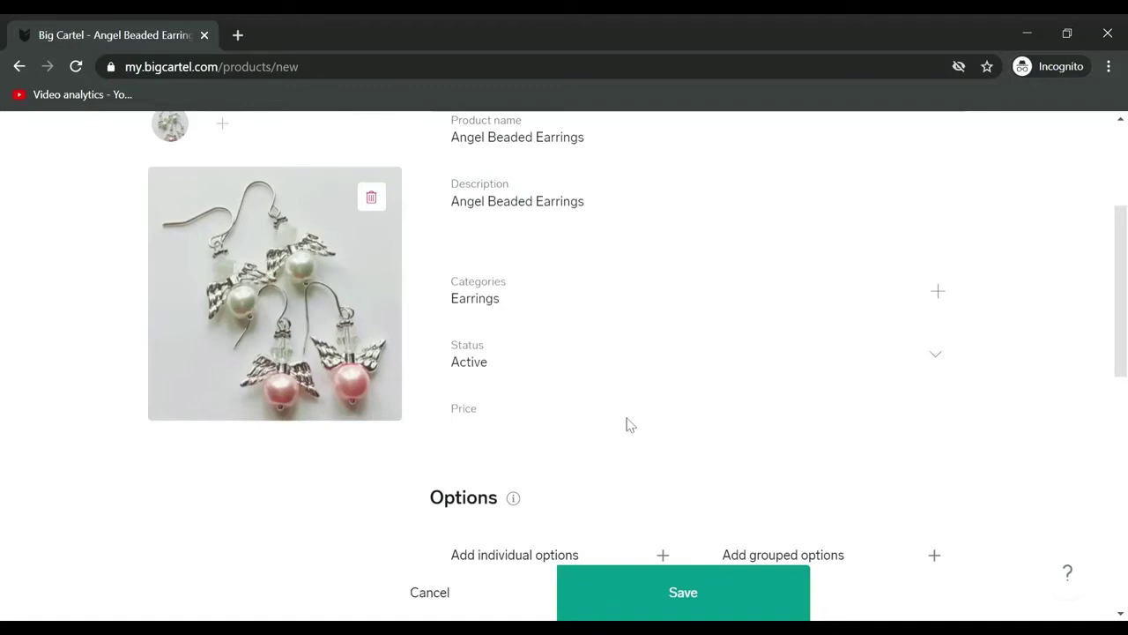
type("8.00")
left_click(1055, 408)
left_click_drag(1122, 338, 1125, 406)
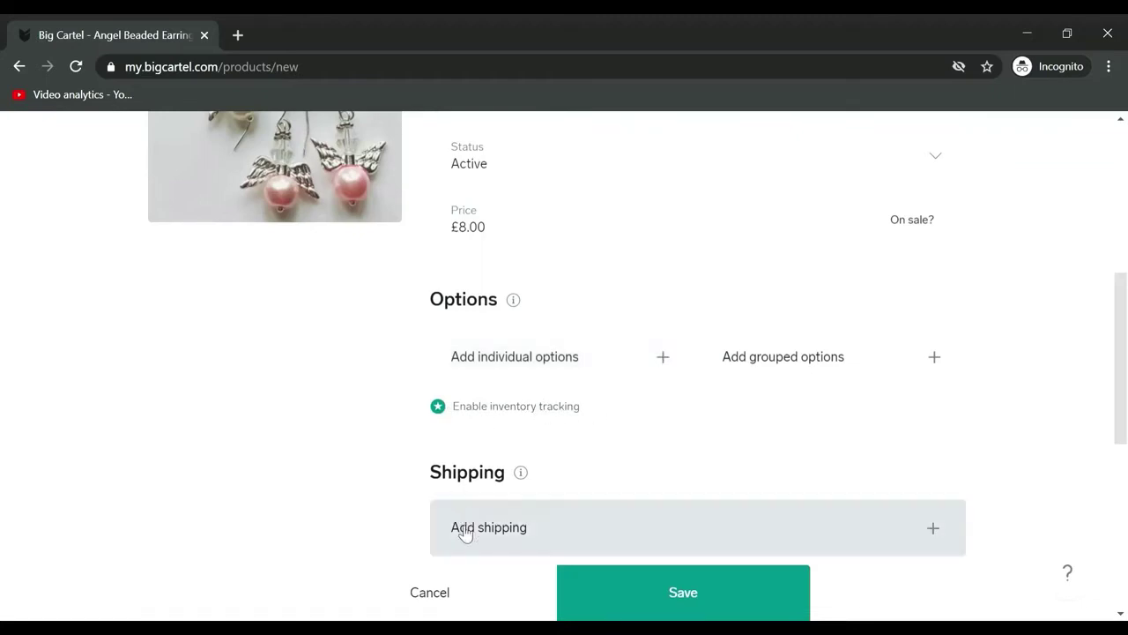
Step: Add a United Kingdom shipping rate of £1.00 when shipped alone
scroll(890, 515, "down", 2)
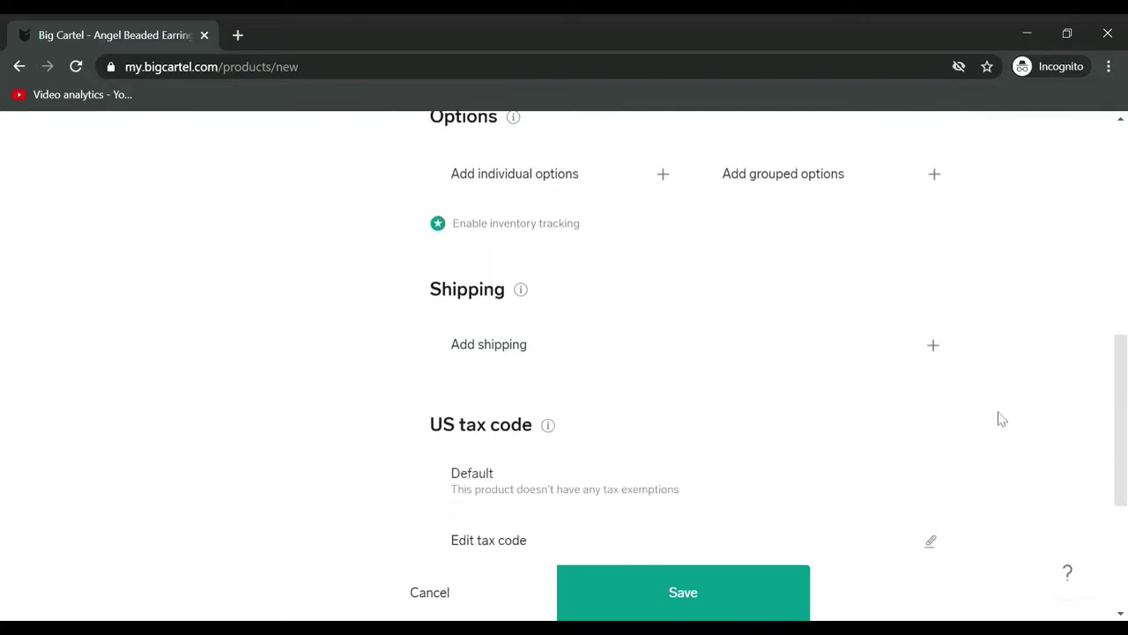
left_click(934, 346)
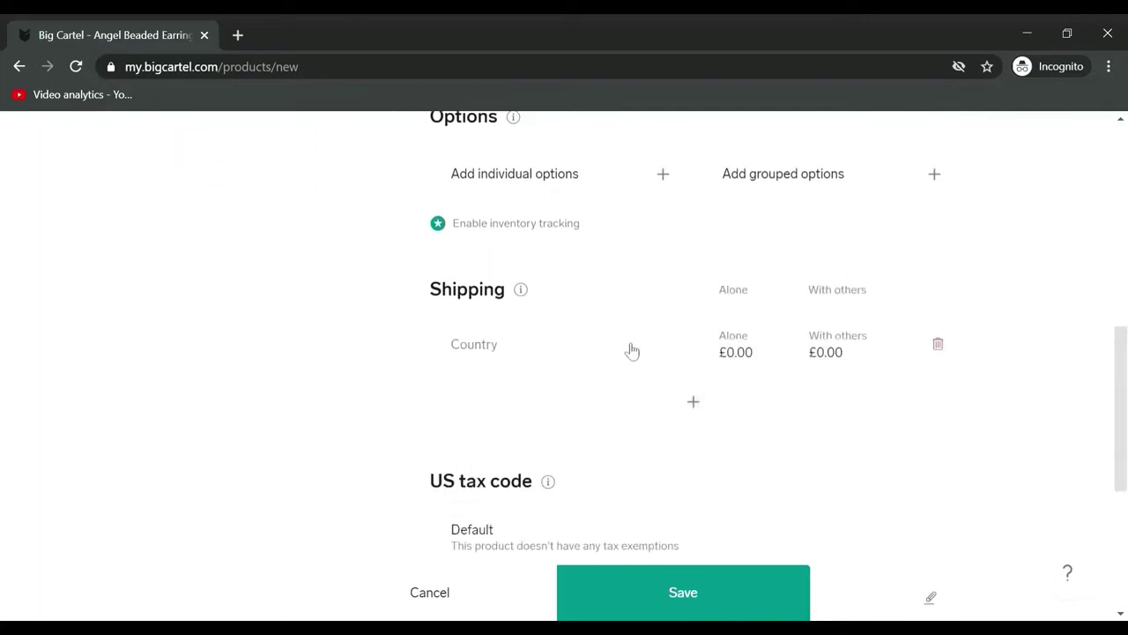
left_click(735, 362)
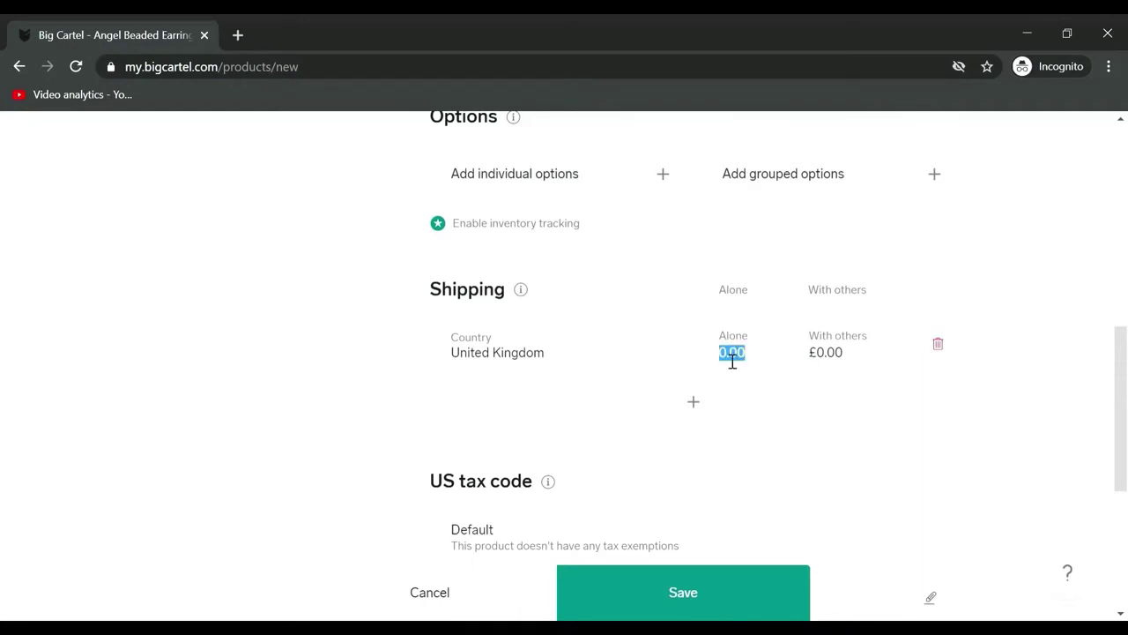
type("1.00")
left_click(845, 368)
left_click(854, 361)
Step: Add an 'Everywhere else' shipping rate of £6.00 when shipped alone
left_click(696, 403)
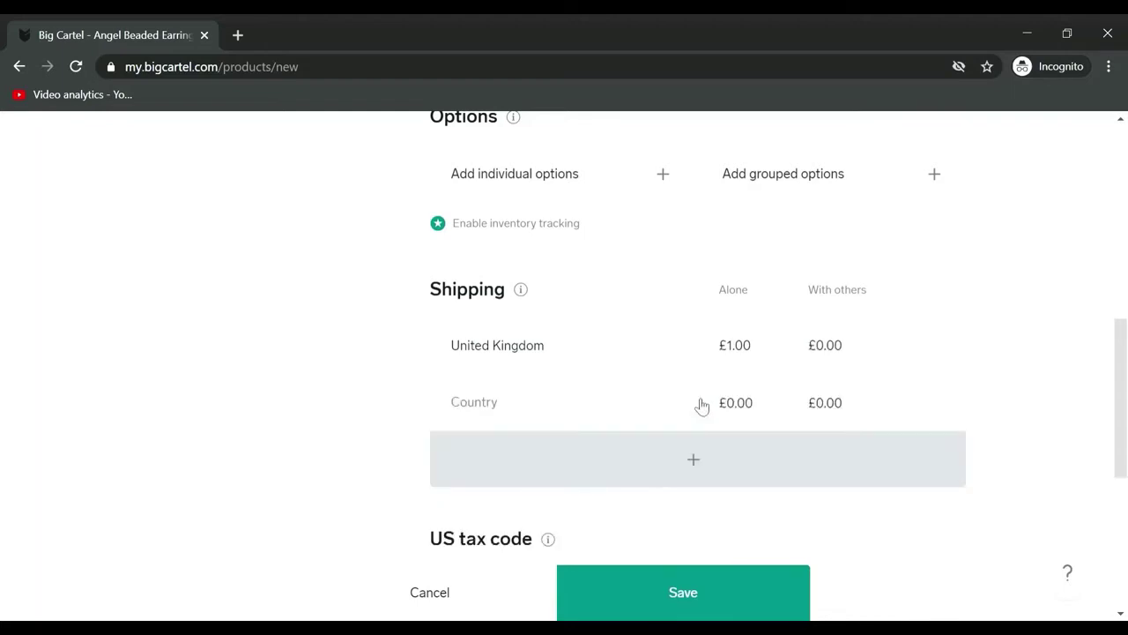
left_click(599, 415)
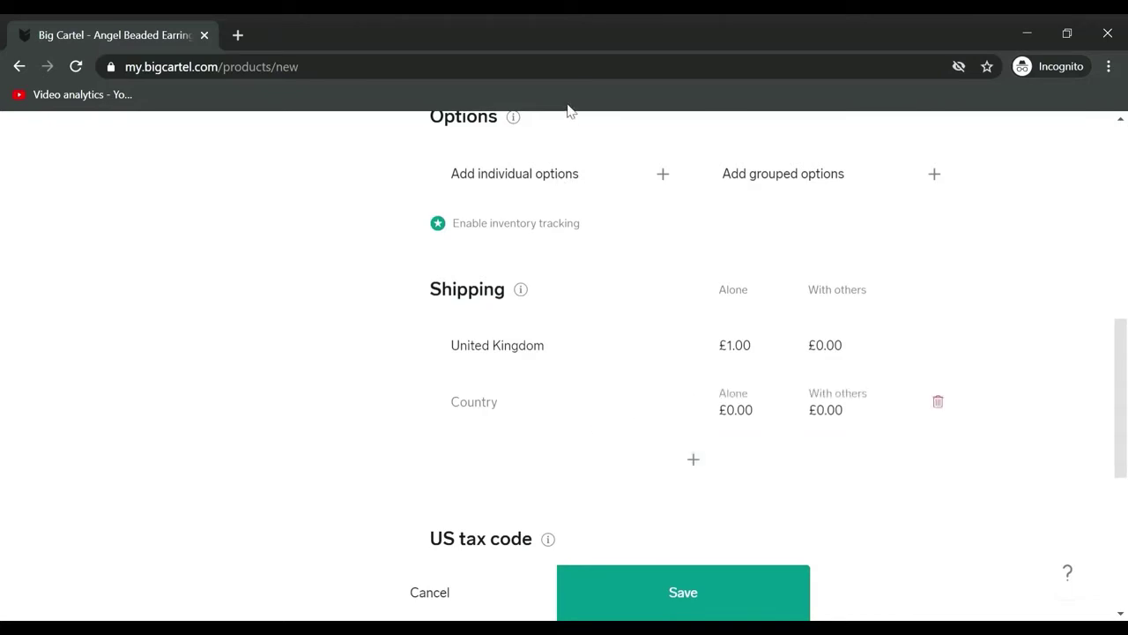
left_click(743, 414)
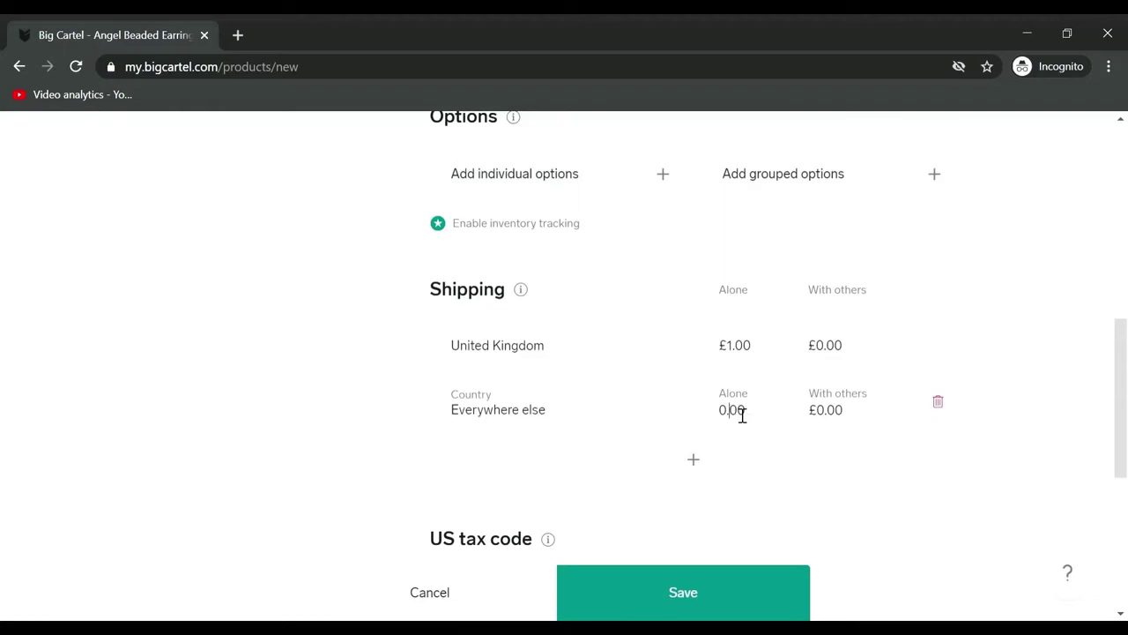
key("BackSpace")
key("BackSpace")
key("BackSpace")
key("BackSpace")
type("6.00")
left_click(900, 421)
left_click_drag(1125, 401, 1126, 515)
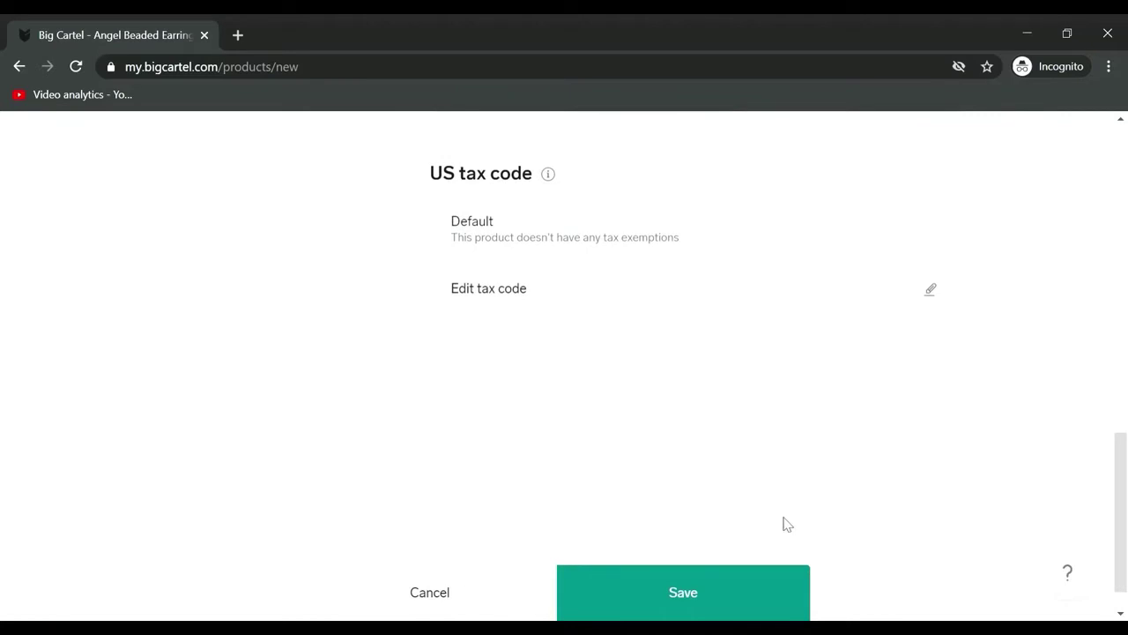
Step: Save Angel Beaded Earrings and Clover Flower Beaded Earrings (£18.00), then go back to Products
left_click(691, 599)
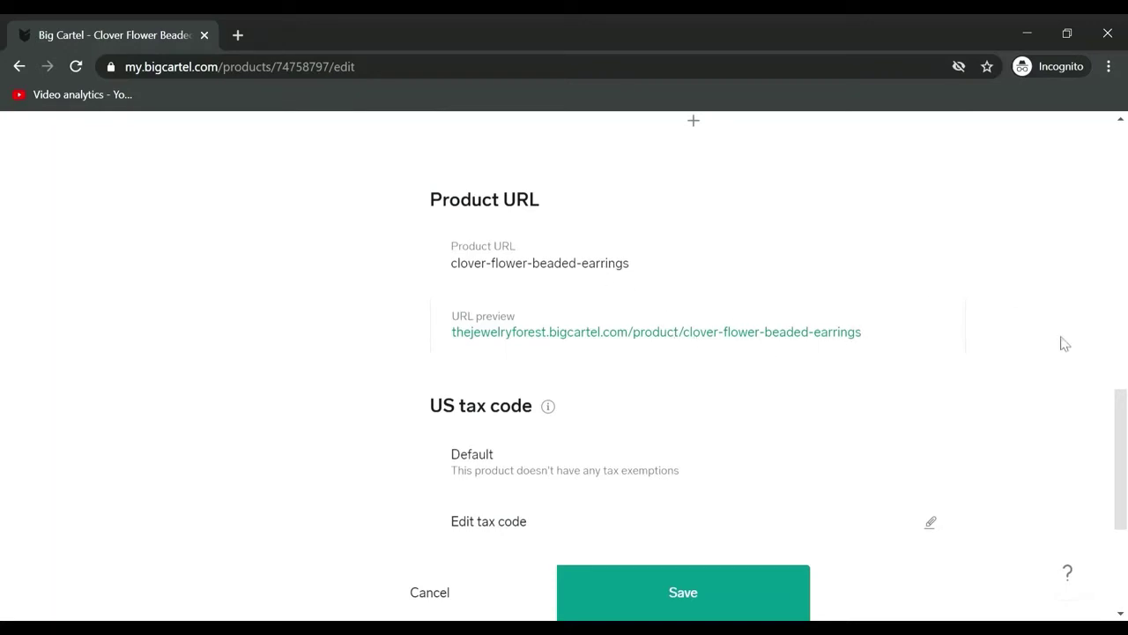
left_click_drag(1121, 458, 1125, 484)
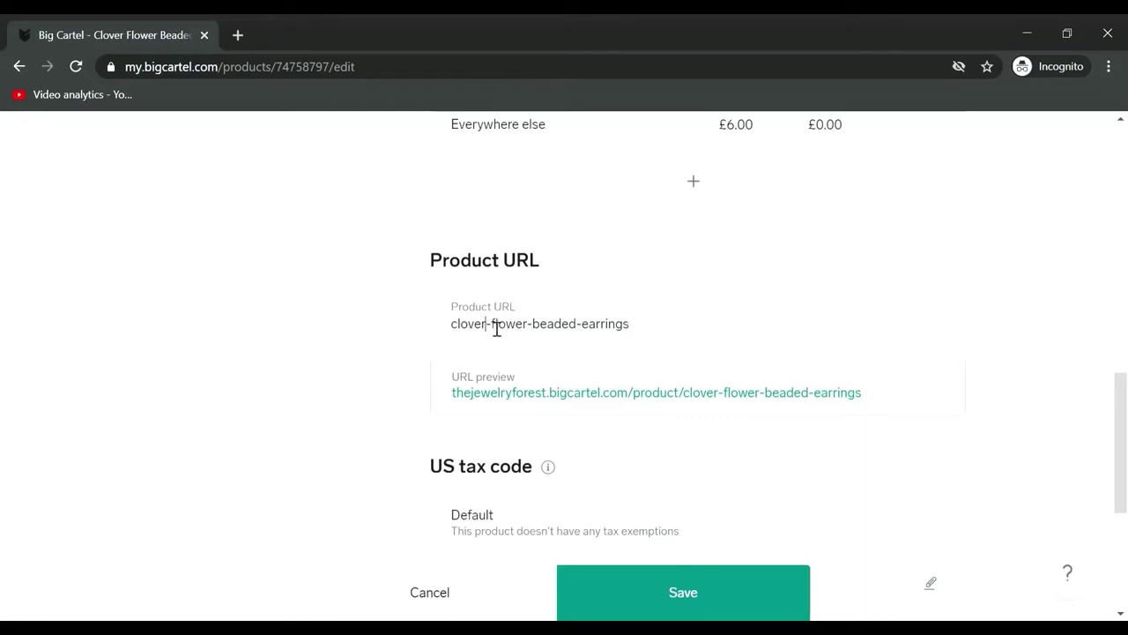
left_click(608, 332)
scroll(1125, 338, "down", 2)
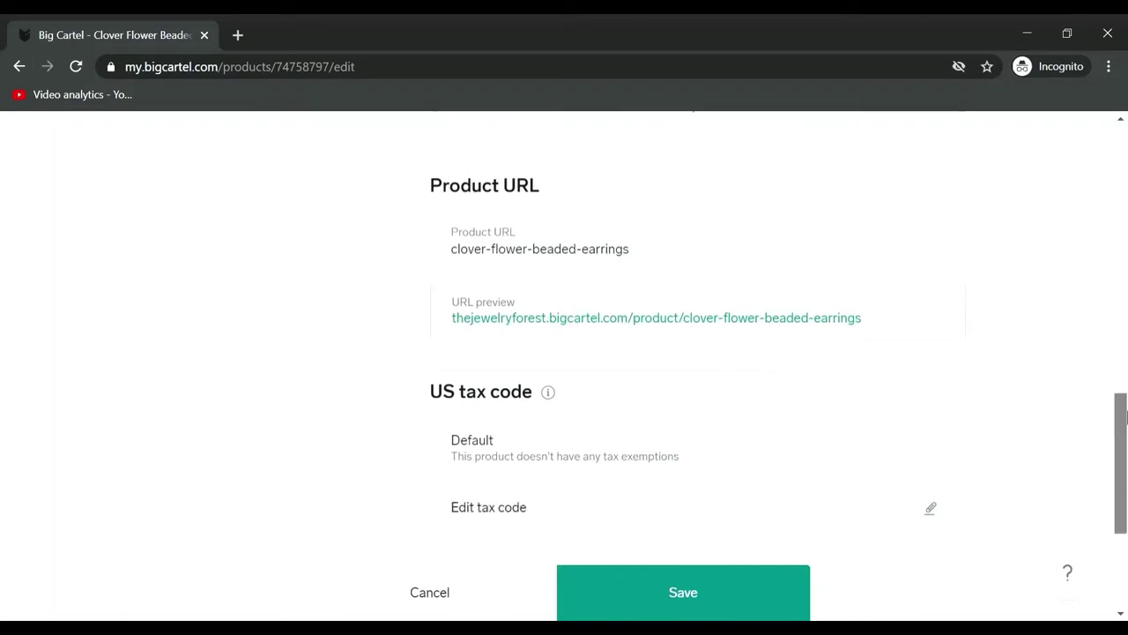
scroll(1125, 339, "up", 2)
scroll(1125, 338, "up", 8)
scroll(1125, 217, "down", 3)
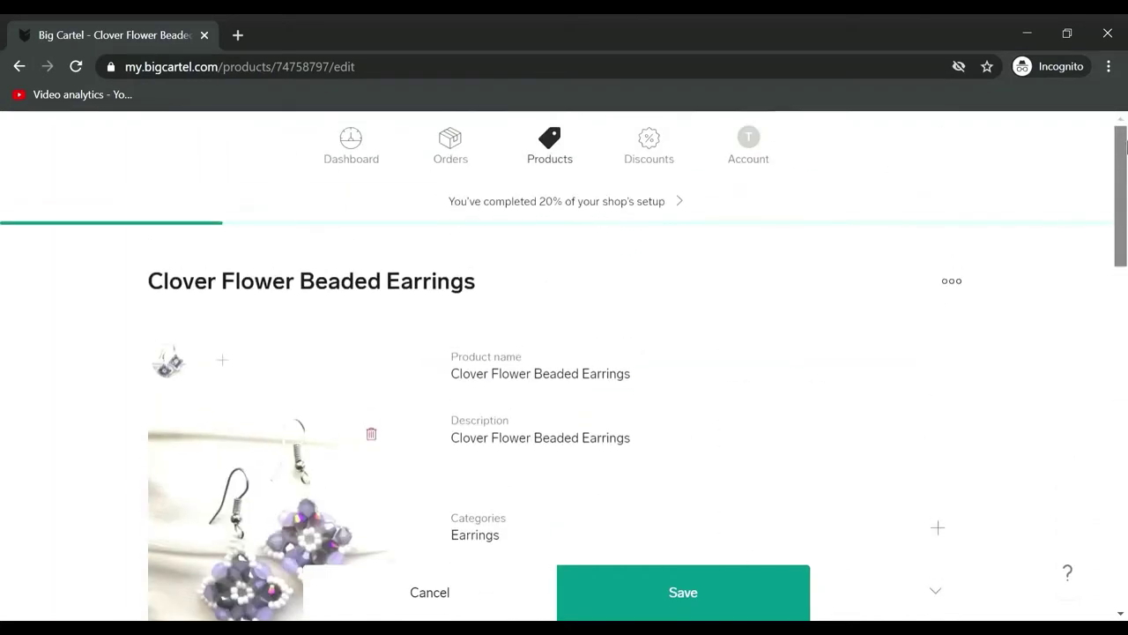
scroll(1125, 217, "up", 1)
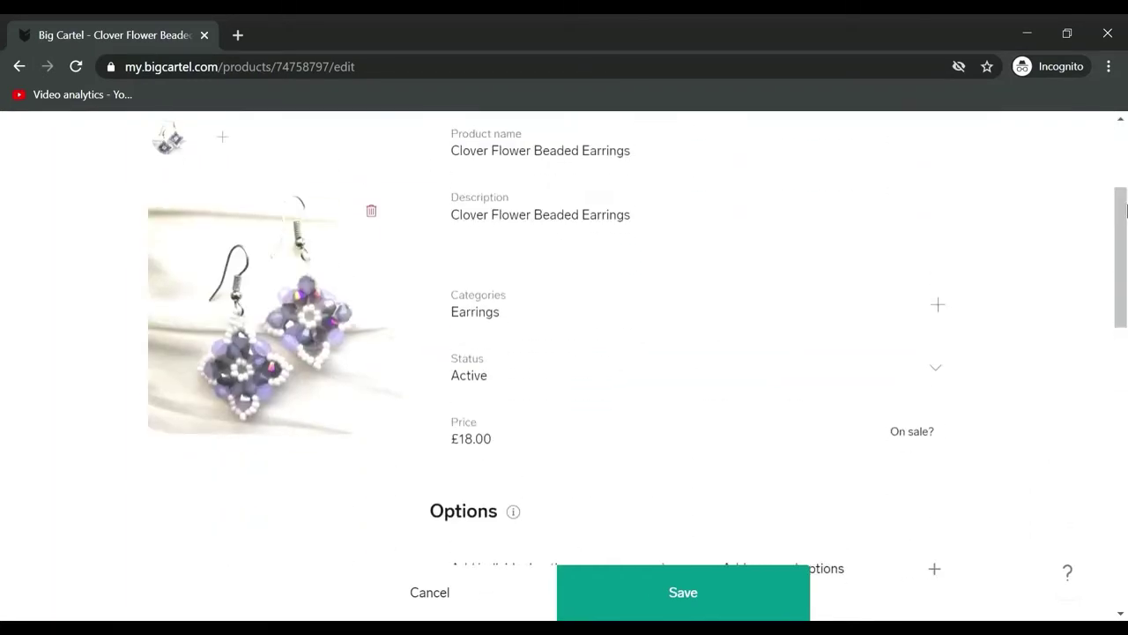
left_click(733, 609)
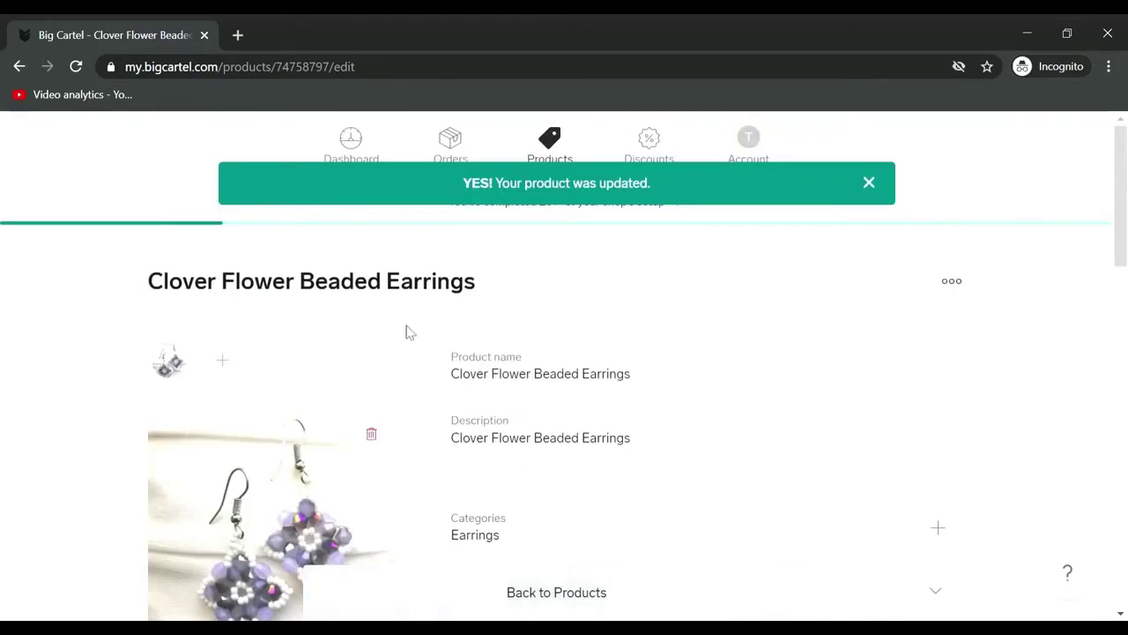
left_click(564, 157)
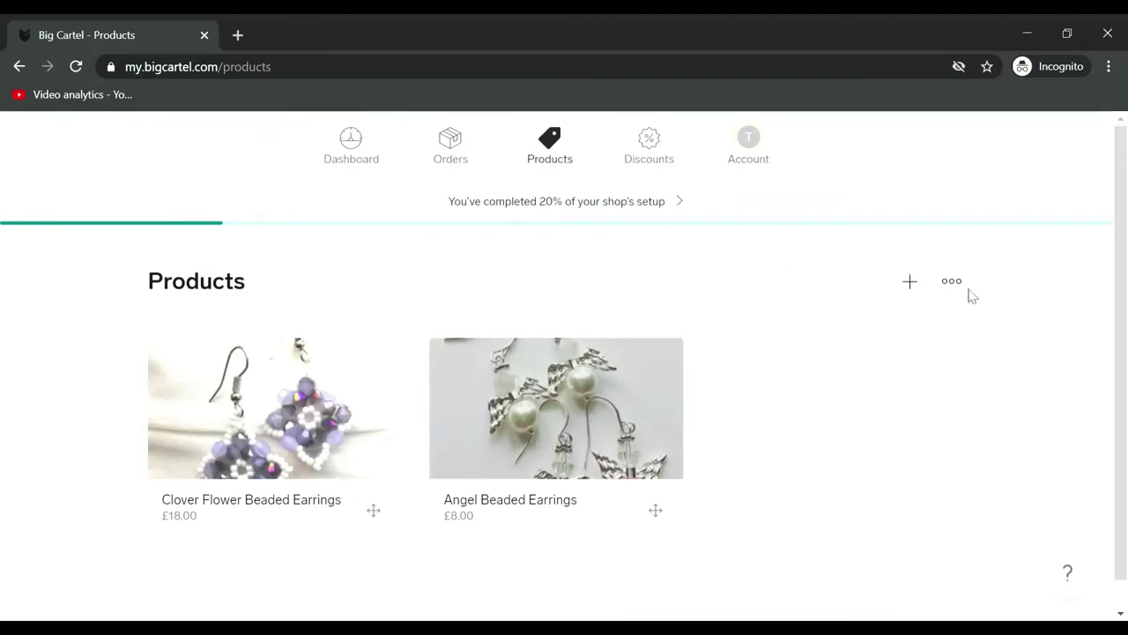
Step: Add the Beaded Silver Plated Angel Wing Bracelet with a photo, then duplicate it
left_click(910, 282)
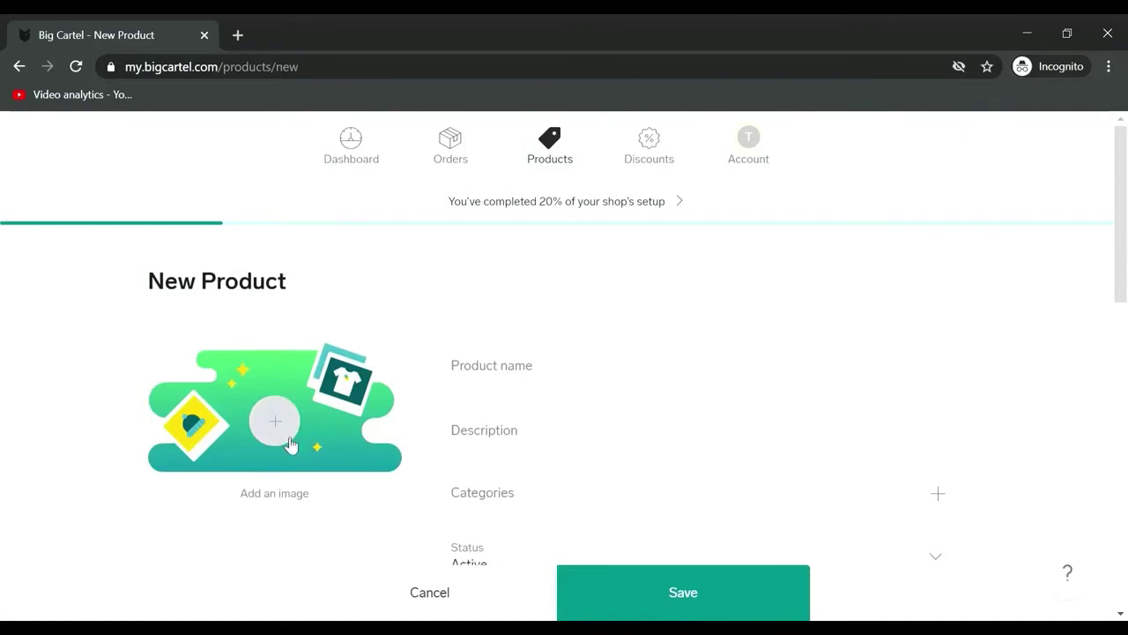
left_click(283, 430)
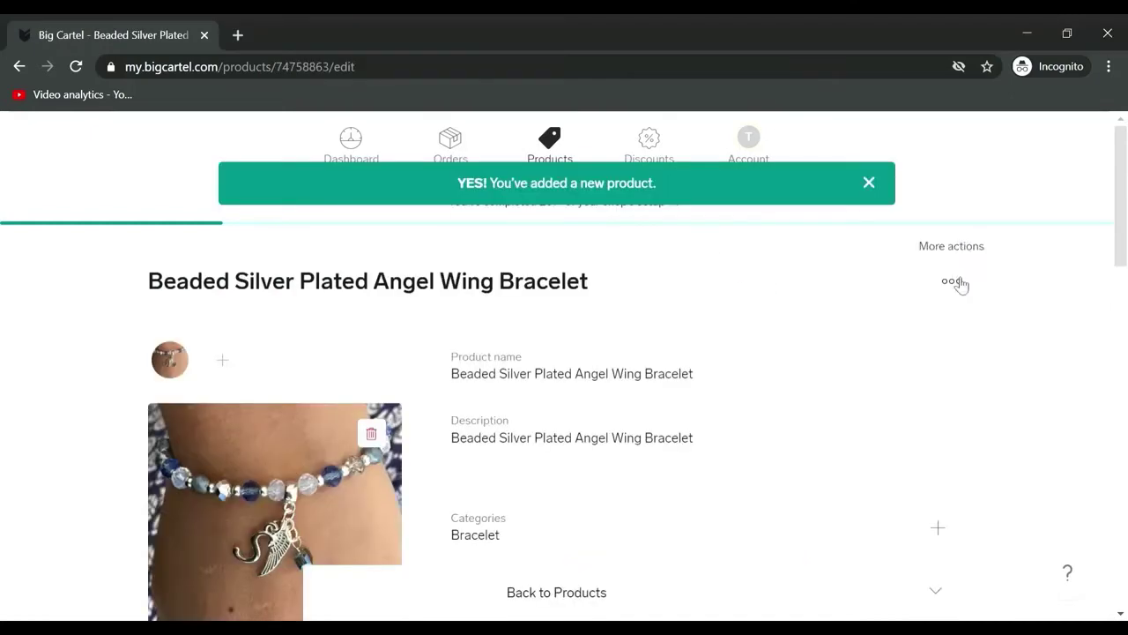
left_click(956, 282)
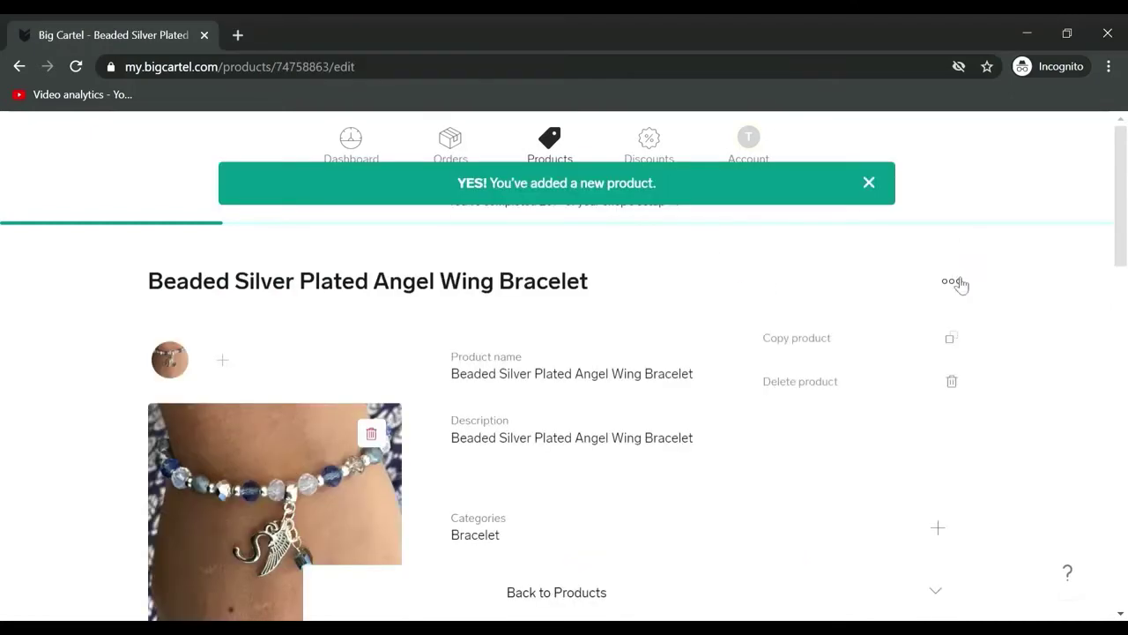
left_click(789, 342)
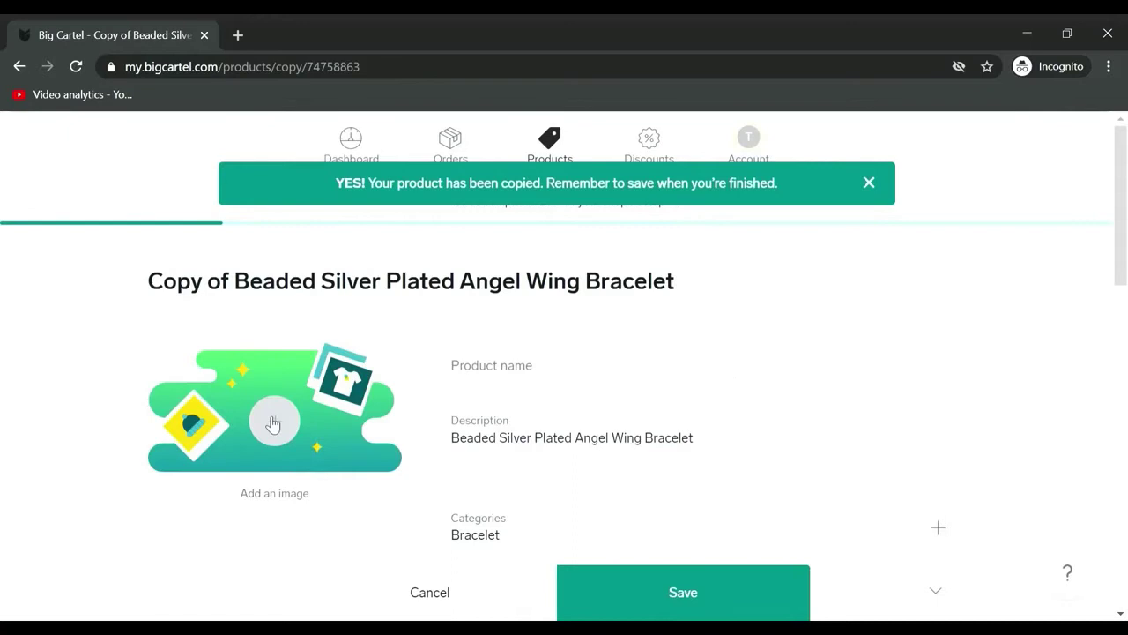
Step: Give the copy a new photo and the name and description 'Beaded Claspless Floral Bracelet'
left_click(272, 424)
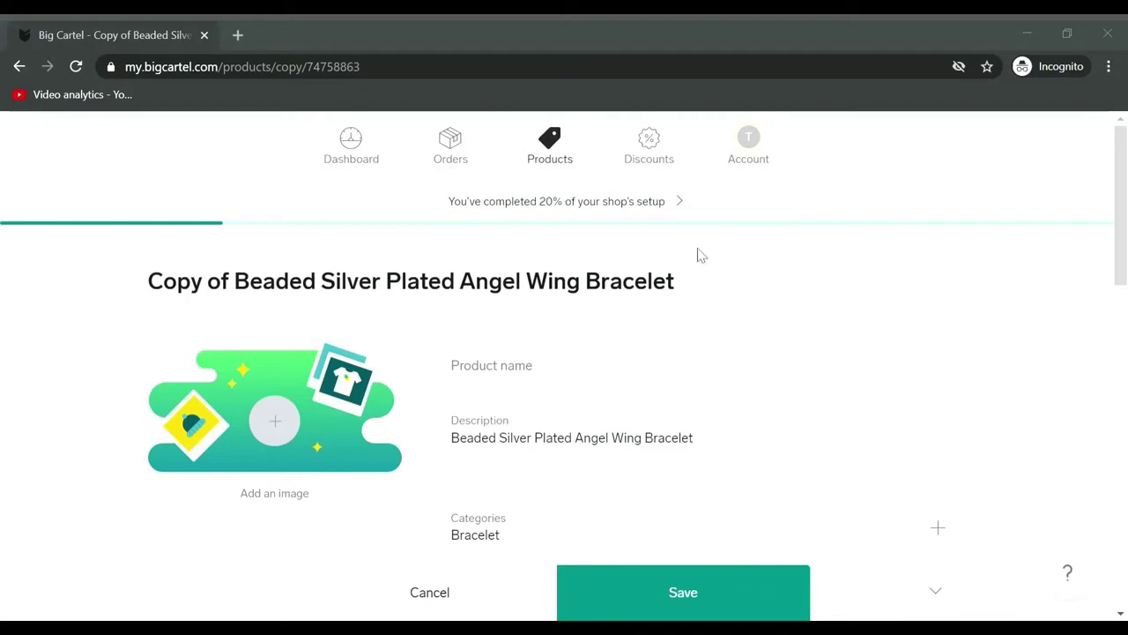
key("Escape")
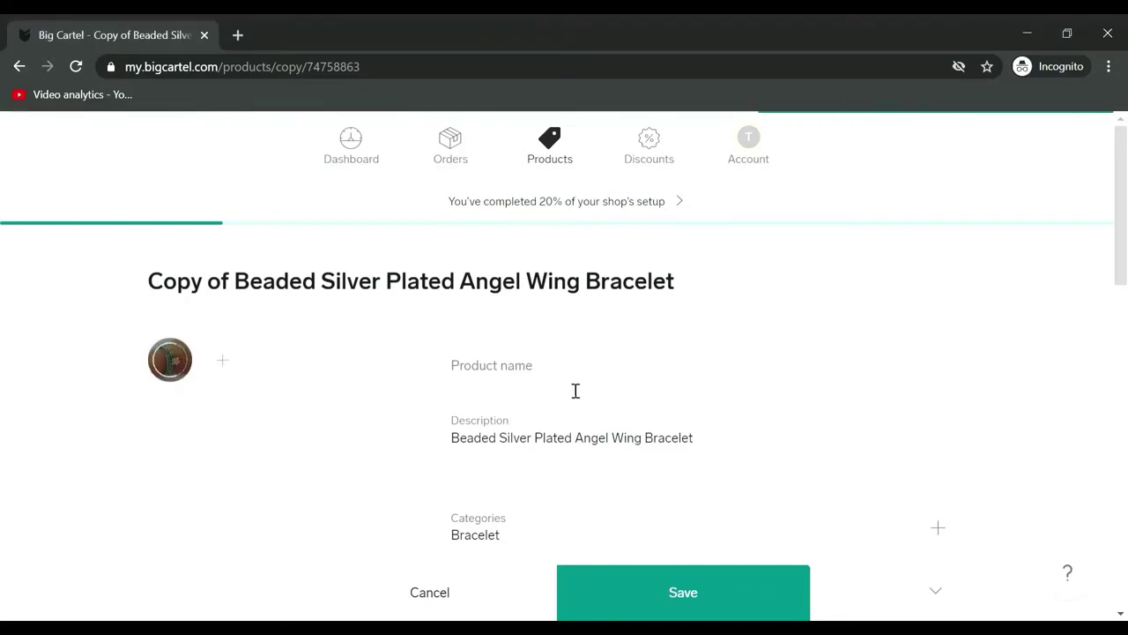
left_click(606, 389)
key("ctrl+v")
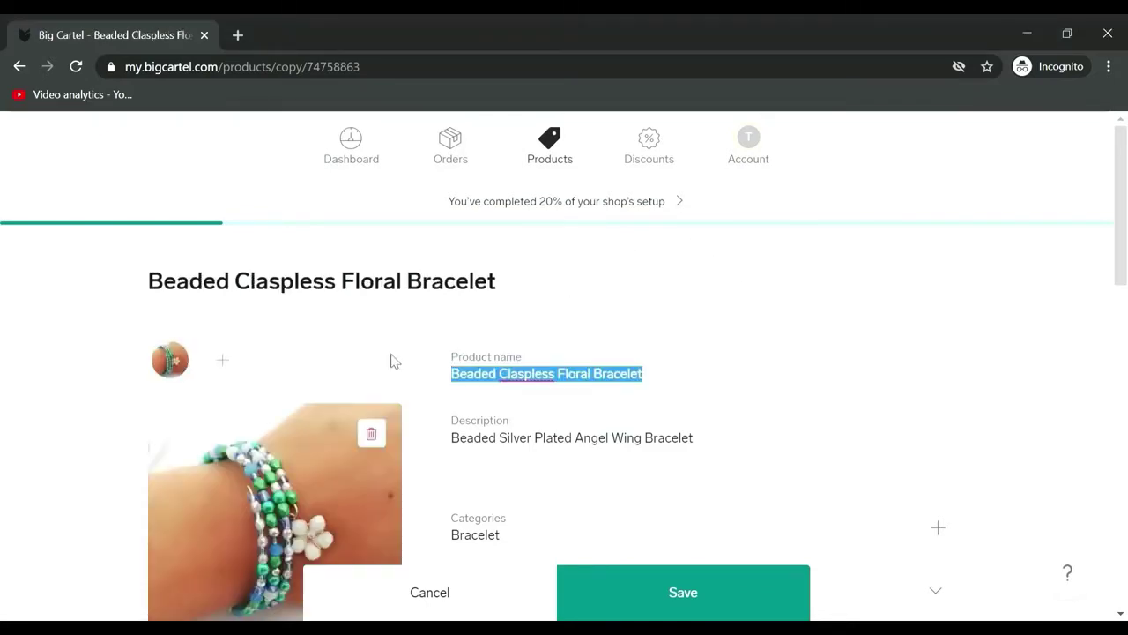
left_click(720, 453)
key("ctrl+a")
key("ctrl+v")
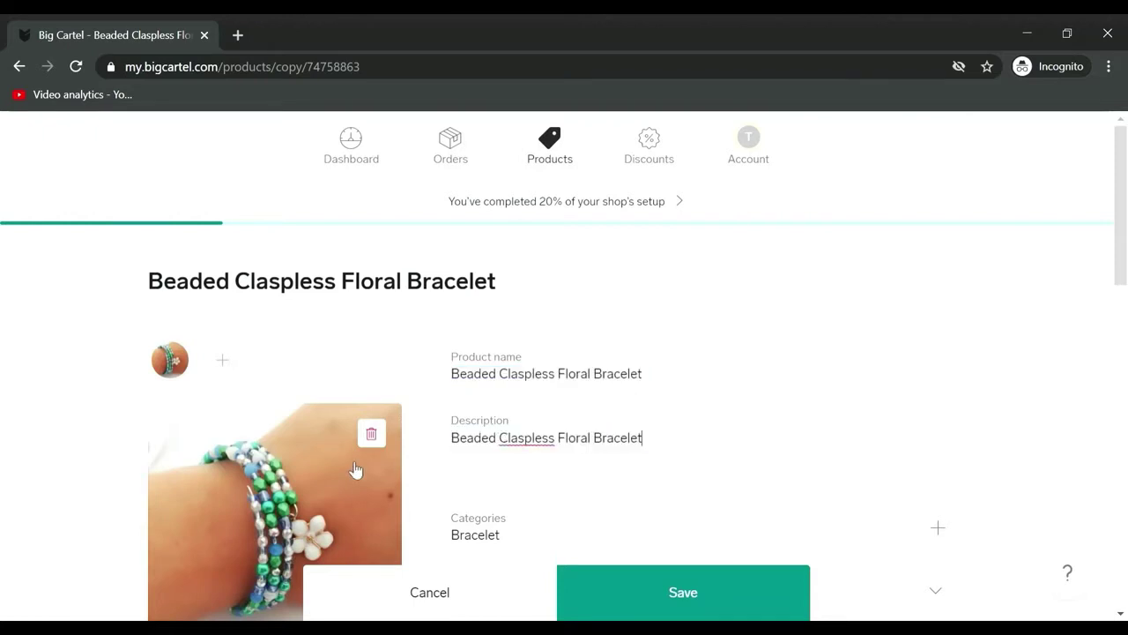
Step: Save the Beaded Claspless Floral Bracelet at £16.00 in the Bracelet category
scroll(900, 296, "down", 3)
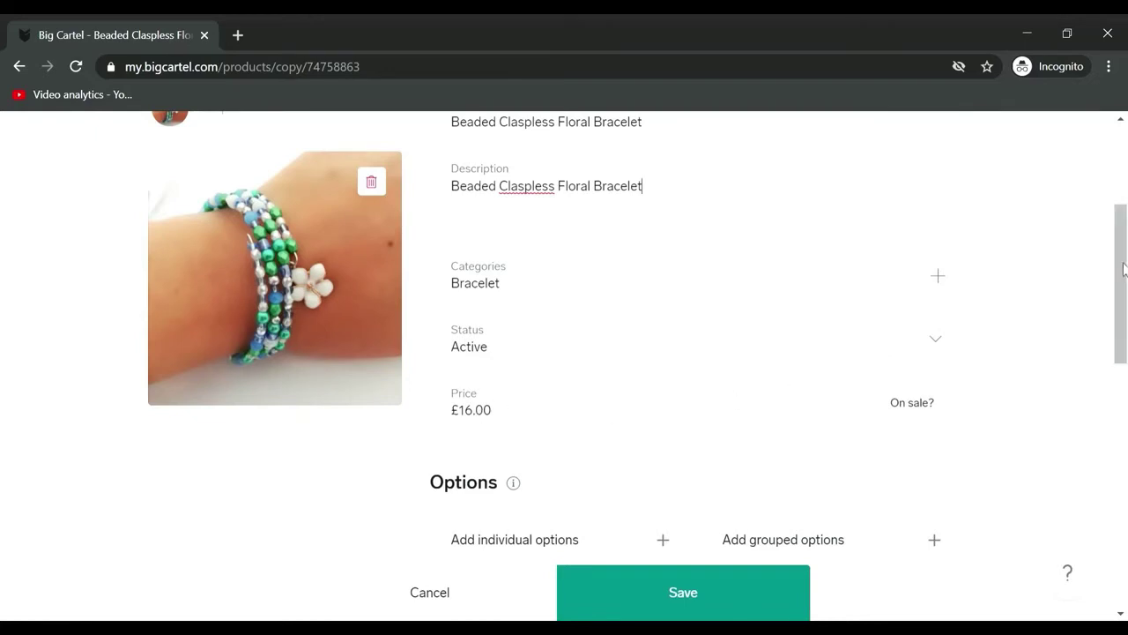
scroll(1124, 269, "down", 1)
scroll(1093, 326, "down", 3)
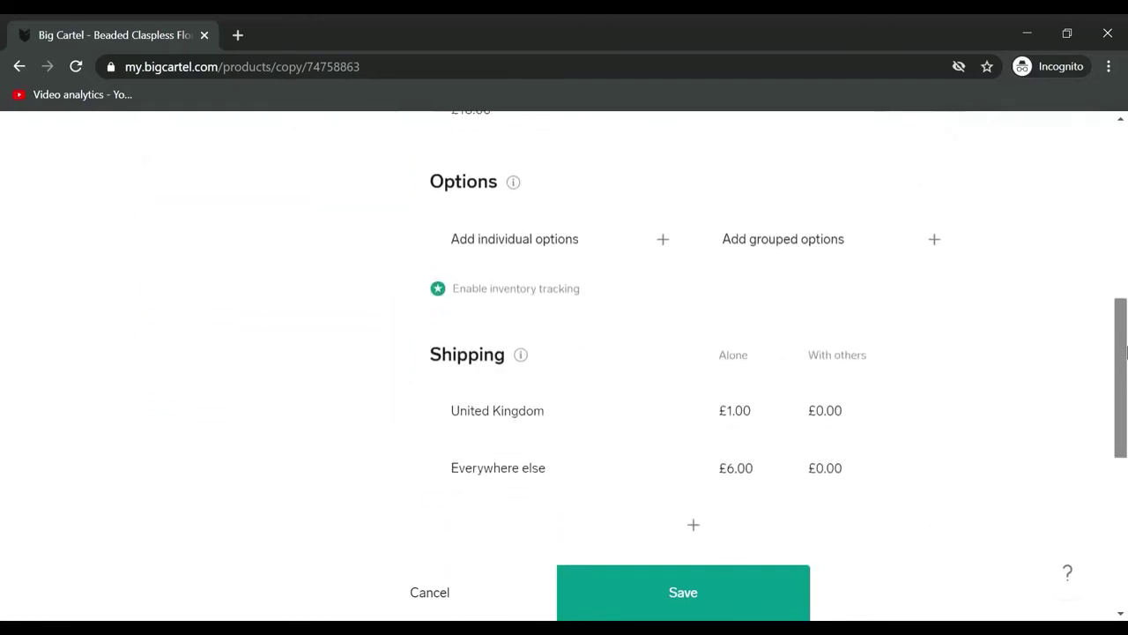
scroll(1126, 353, "down", 4)
left_click(715, 607)
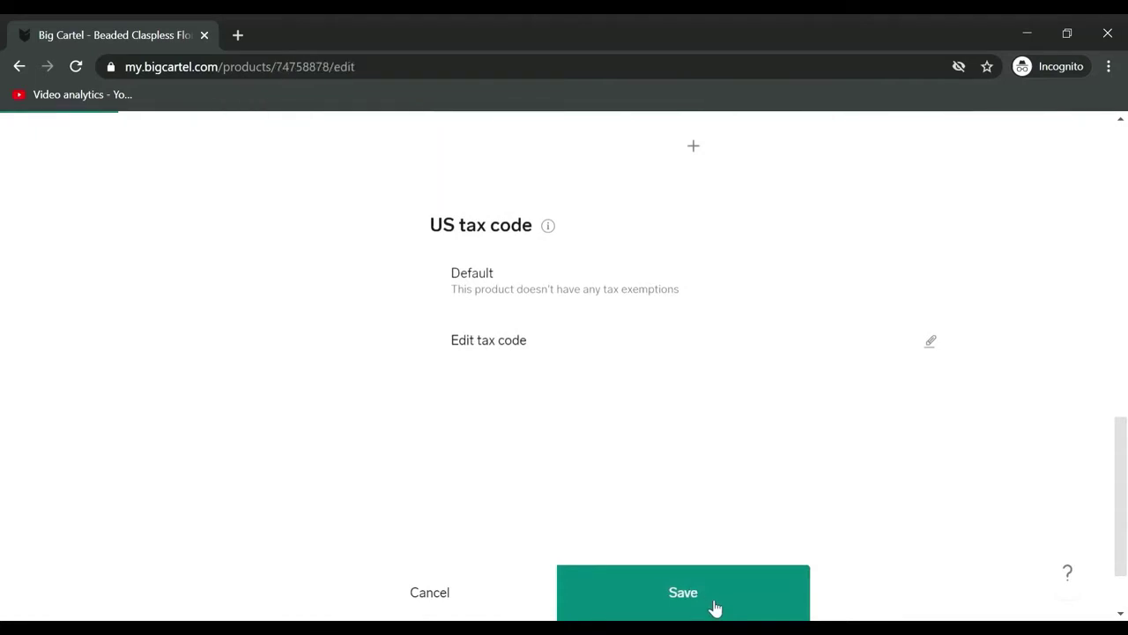
left_click(952, 280)
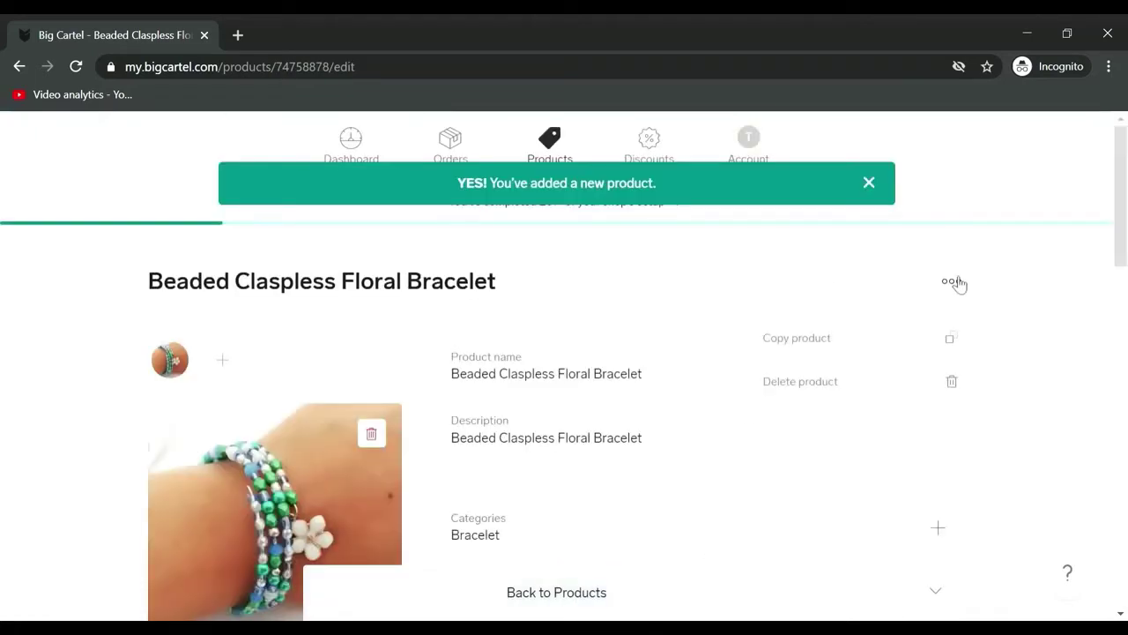
Step: Duplicate the floral bracelet and rename the copy 'Beaded Glass Pearl Choker 2 in 1 Bracelet'
left_click(816, 341)
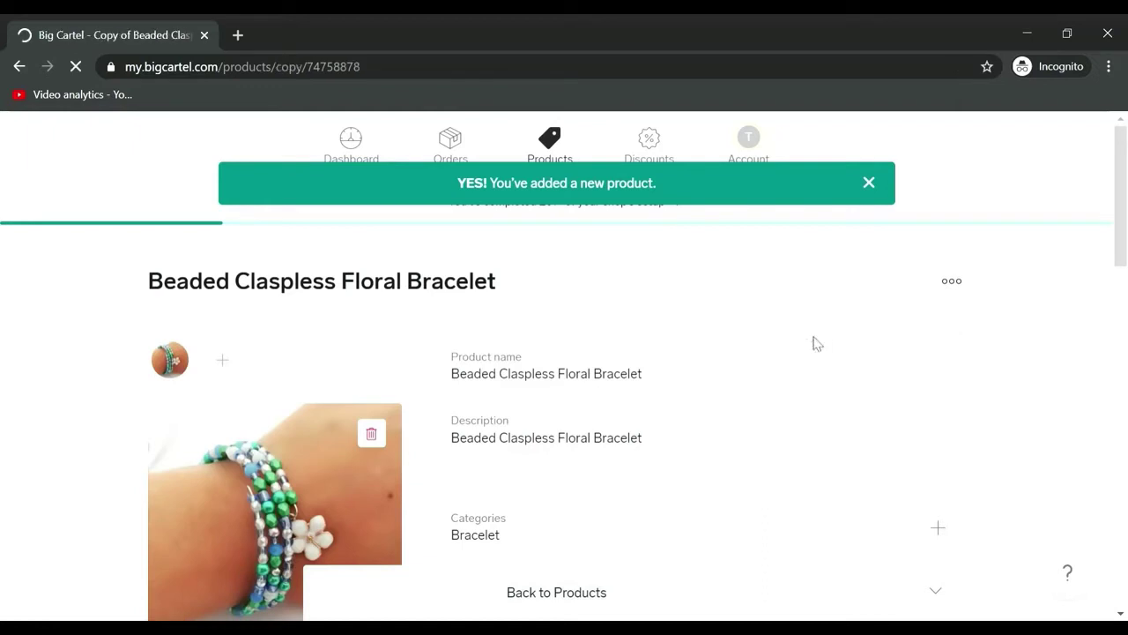
left_click(571, 402)
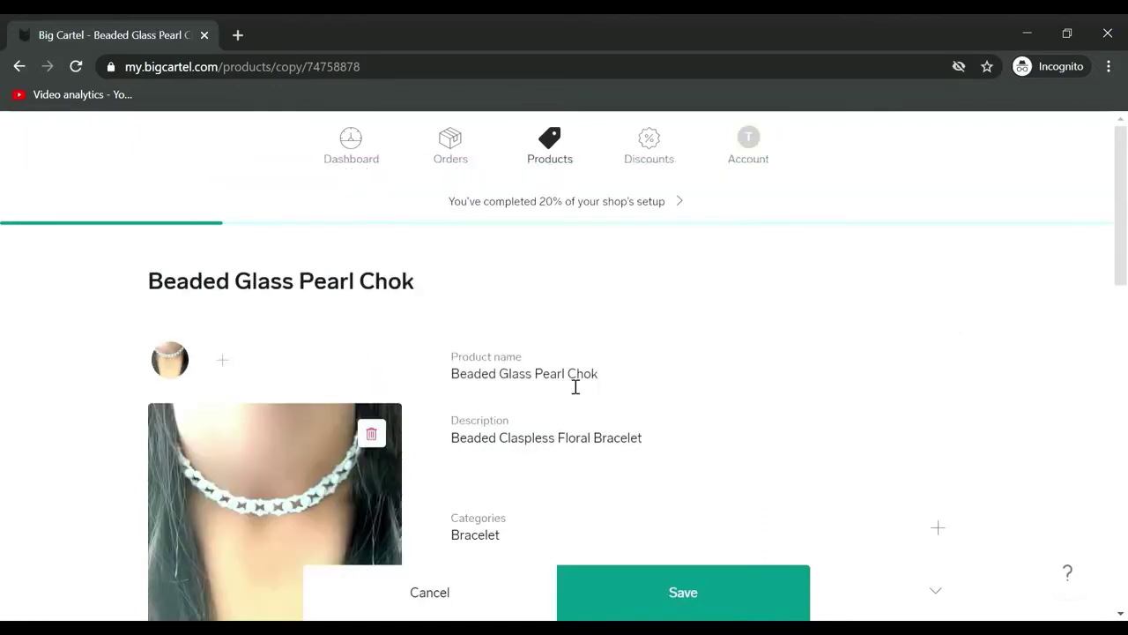
type("er")
type("2 in")
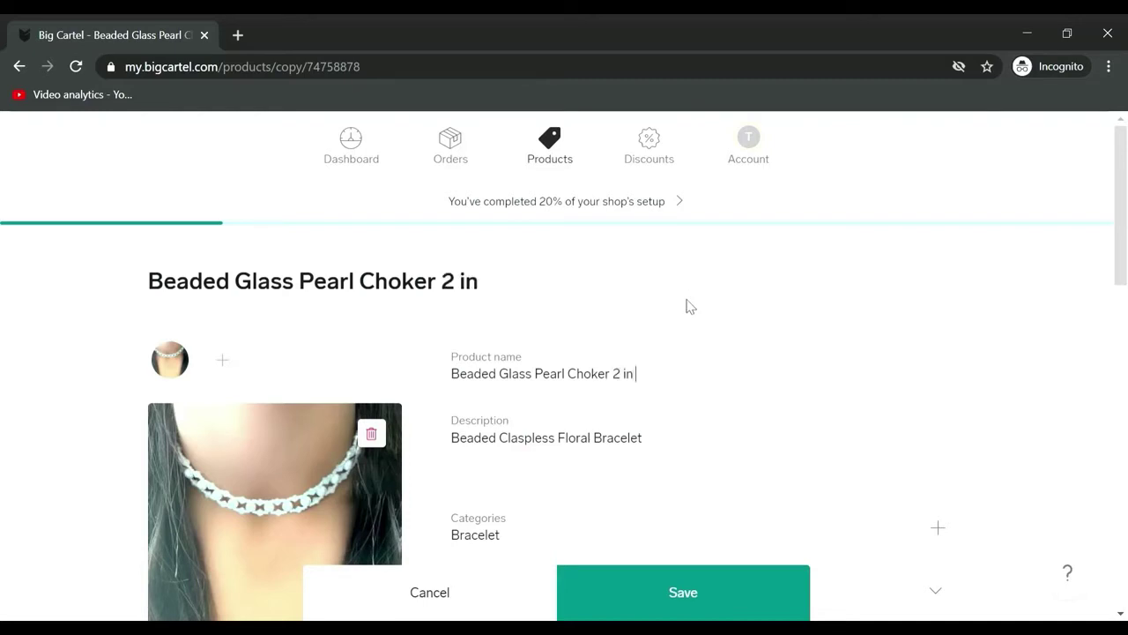
type(" 1 Bracelet")
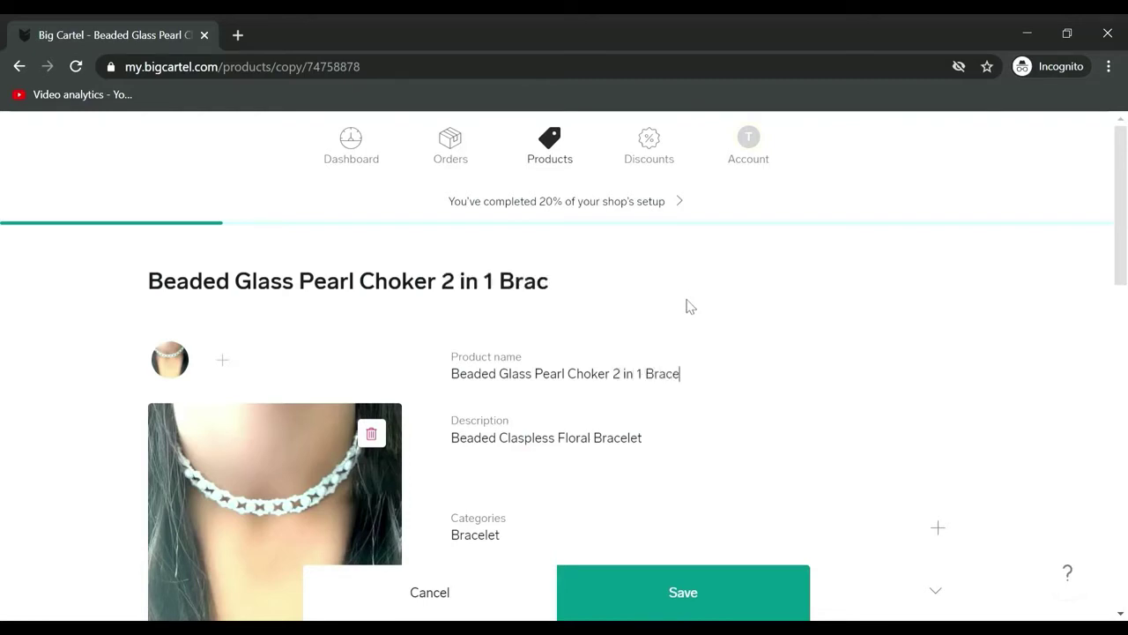
left_click(683, 449)
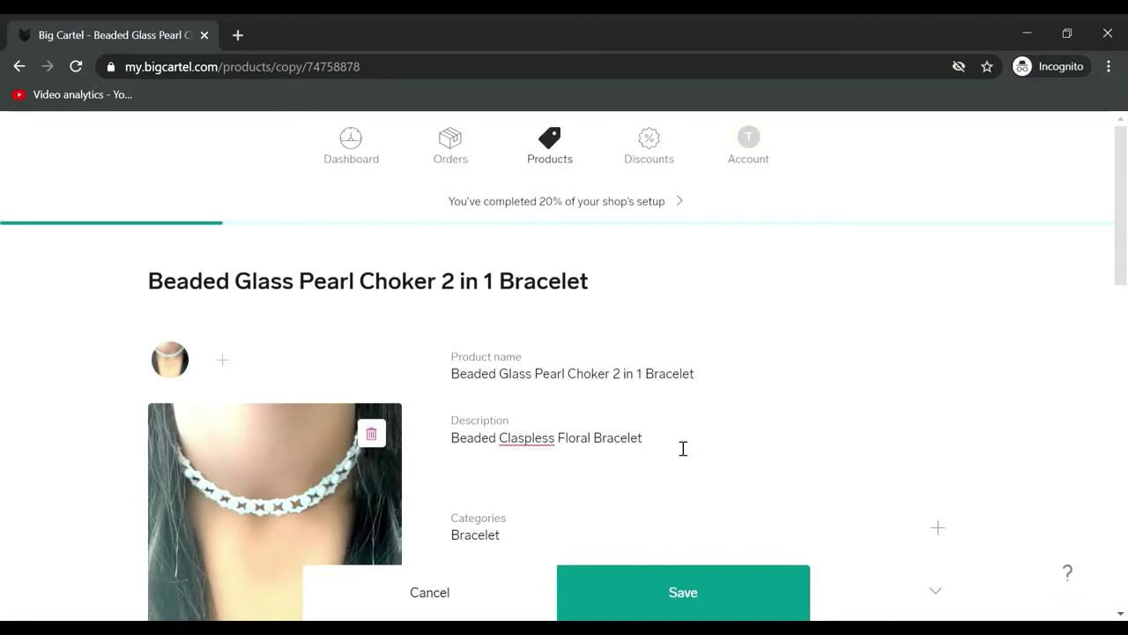
Step: Categorise the new product under Bracelet and Choker and save it
scroll(499, 435, "down", 1)
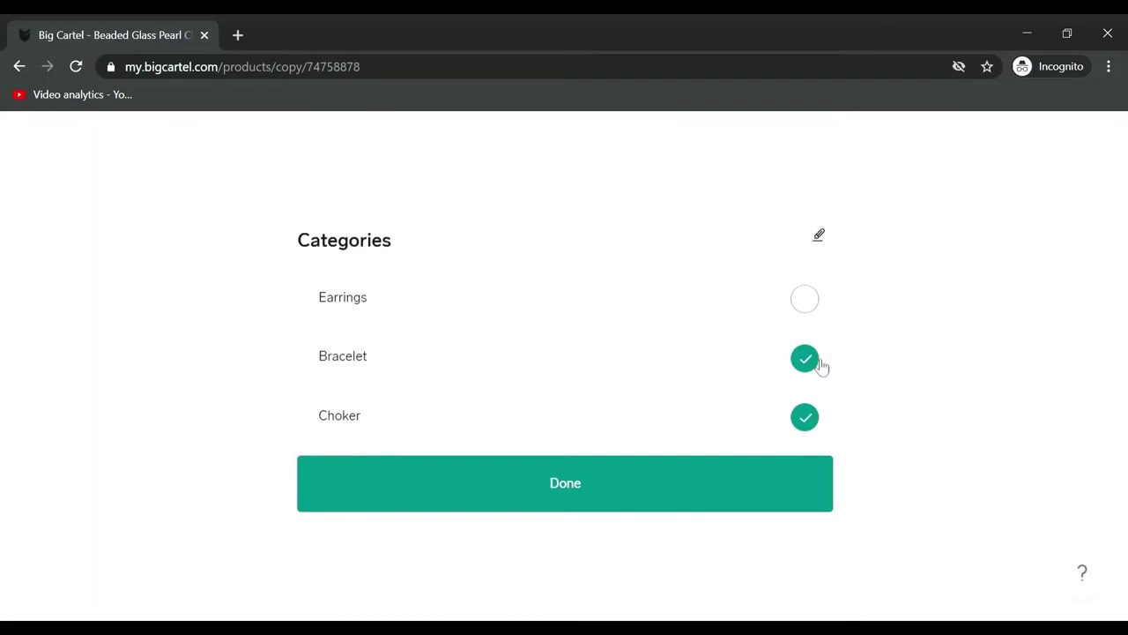
left_click(801, 482)
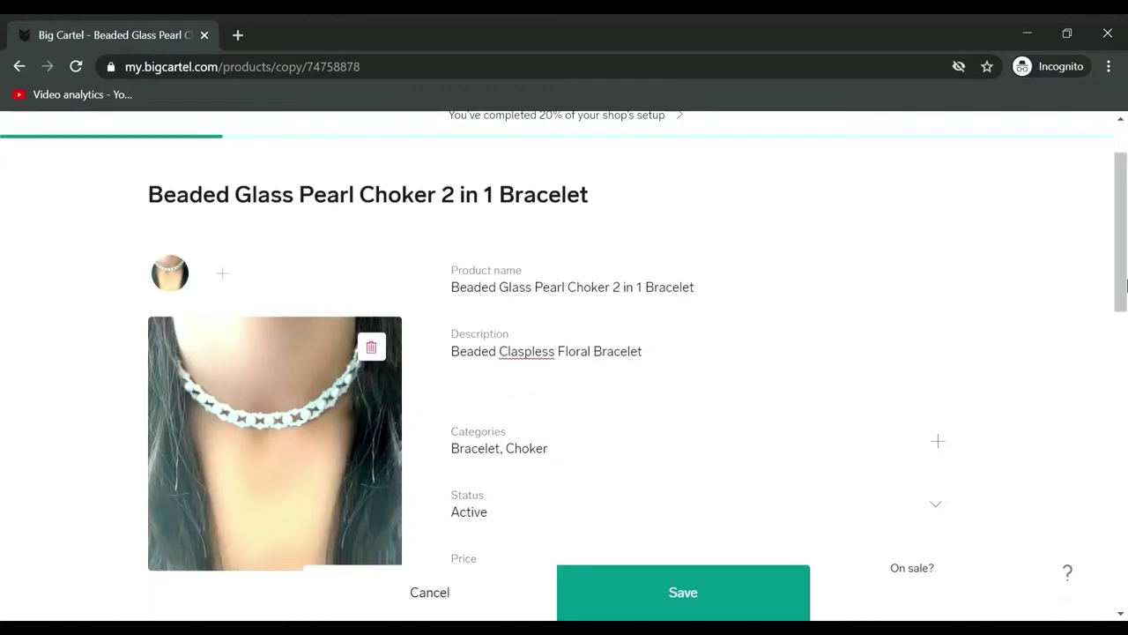
scroll(1125, 298, "down", 2)
scroll(1126, 298, "down", 10)
left_click(723, 605)
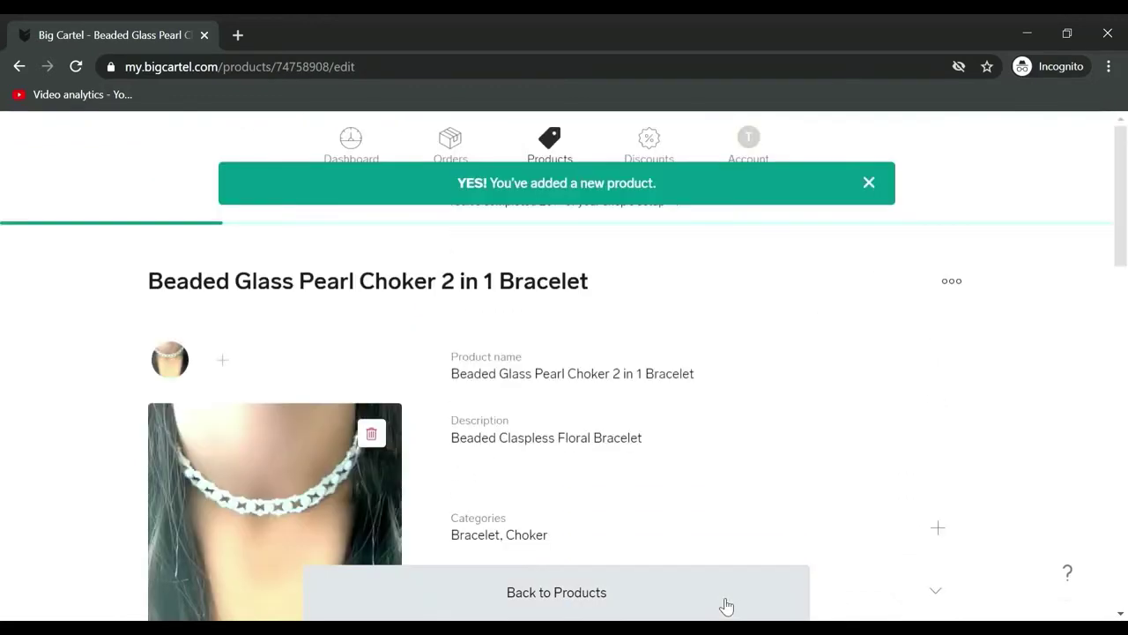
left_click(657, 161)
Step: Create discount code PICKUP with description 'free shipping' and save it
left_click(654, 288)
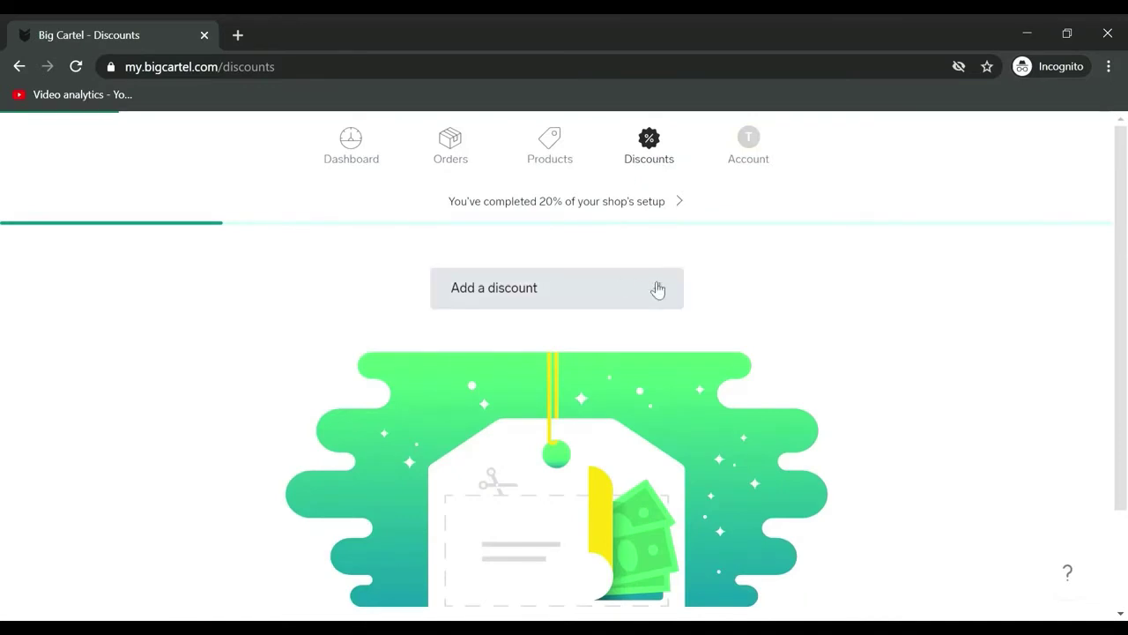
left_click(243, 389)
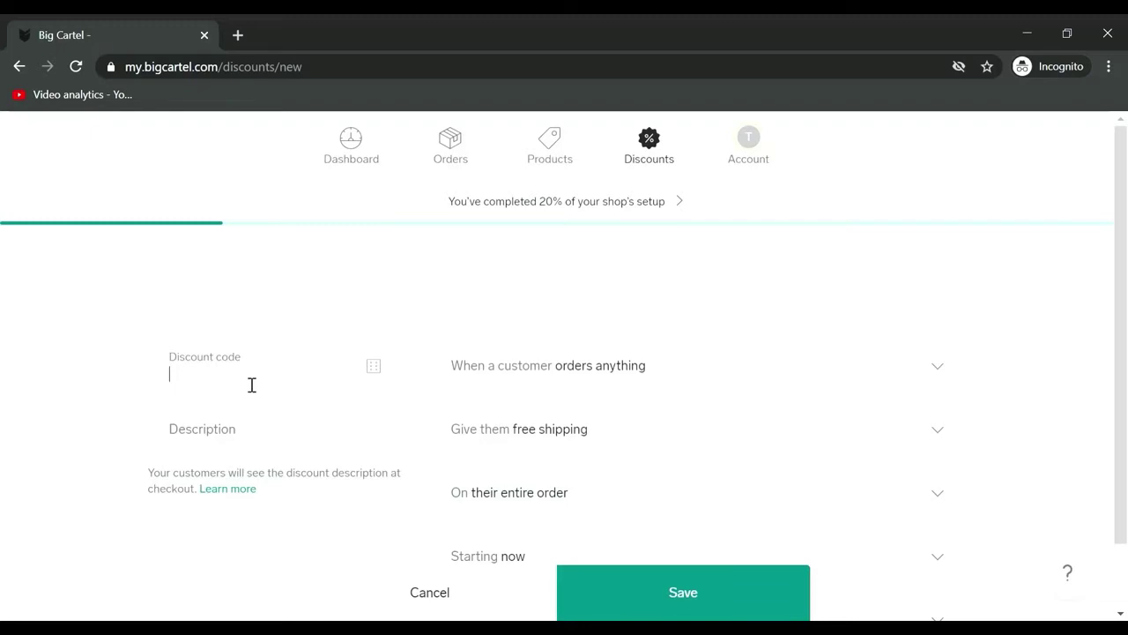
type("PICKUP")
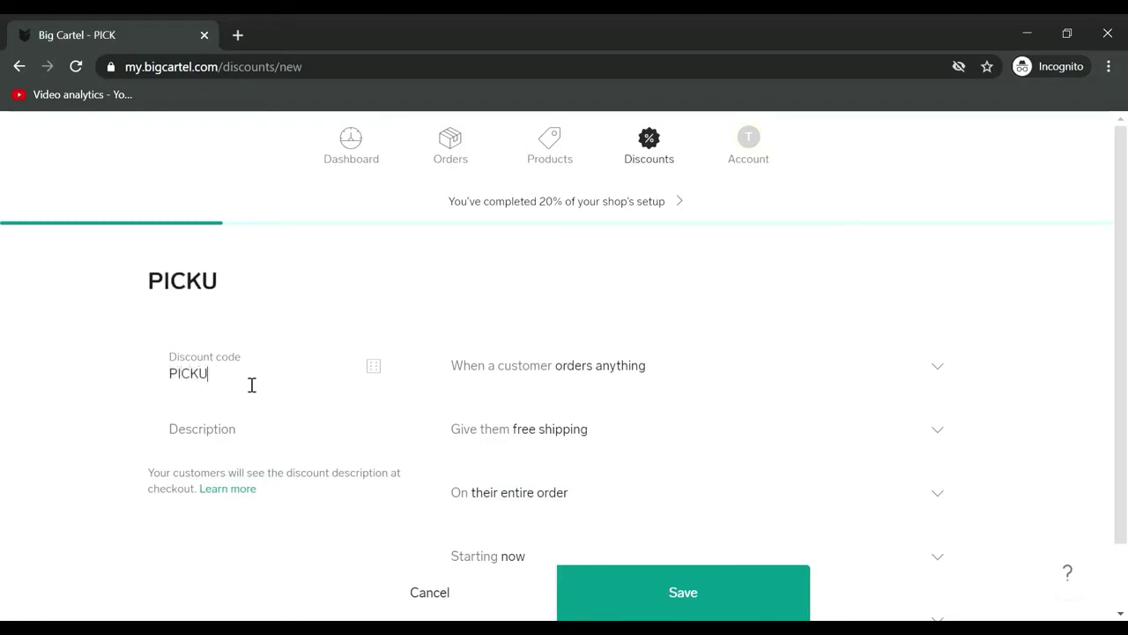
left_click(266, 441)
type("free shipping")
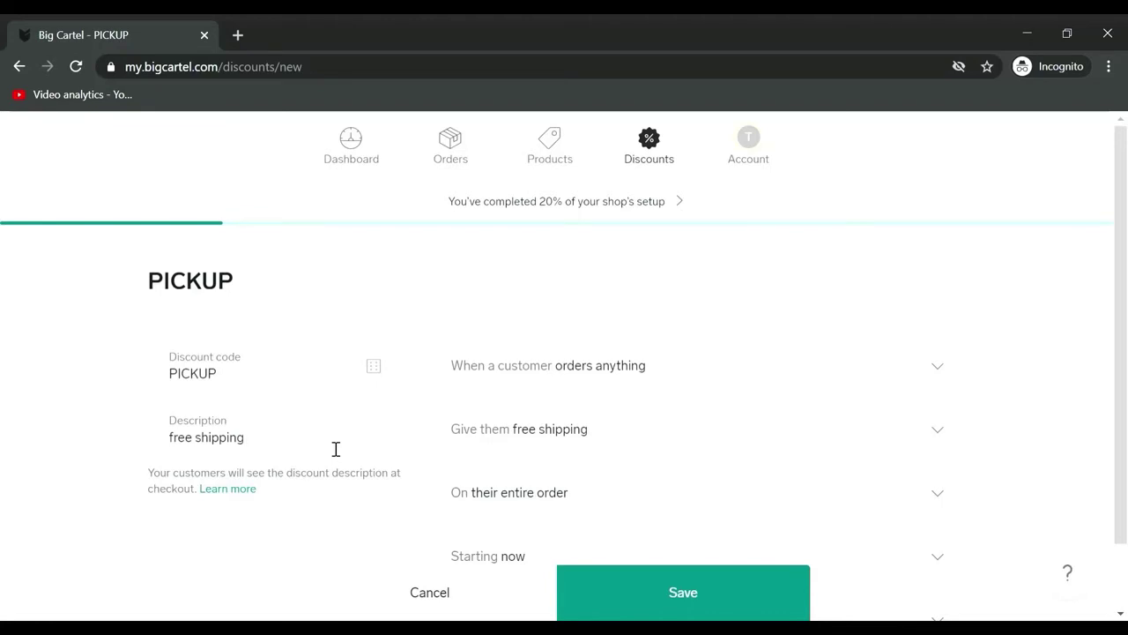
scroll(953, 310, "down", 1)
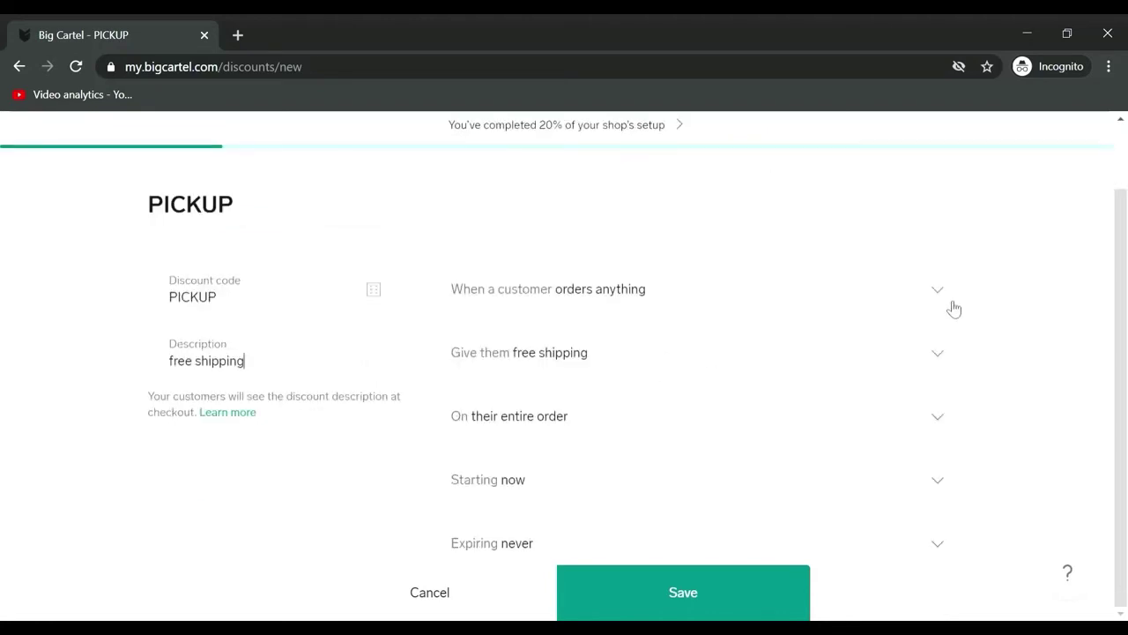
left_click(208, 368)
left_click(751, 594)
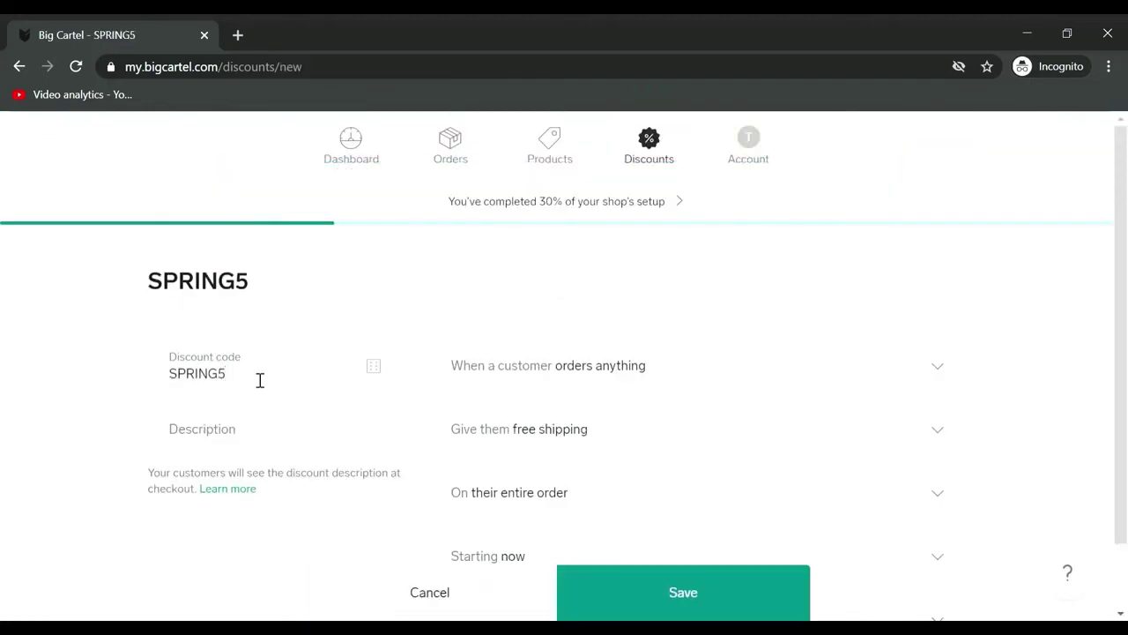
Step: Describe the SPRING5 discount and set it to give a flat £5 off orders of at least £25
left_click(267, 439)
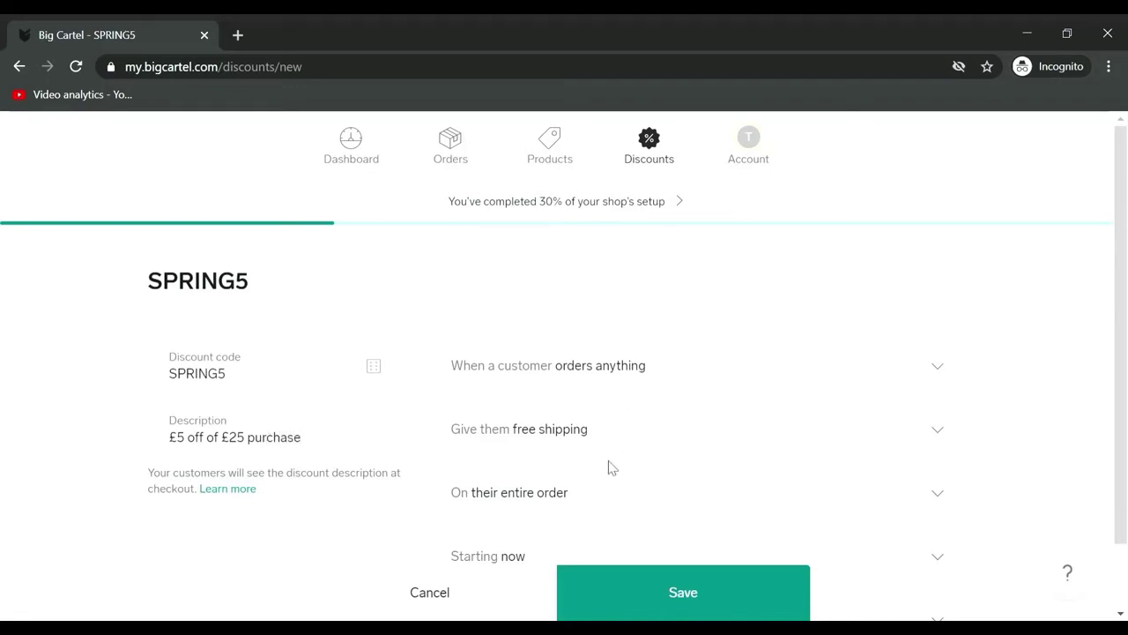
left_click(801, 377)
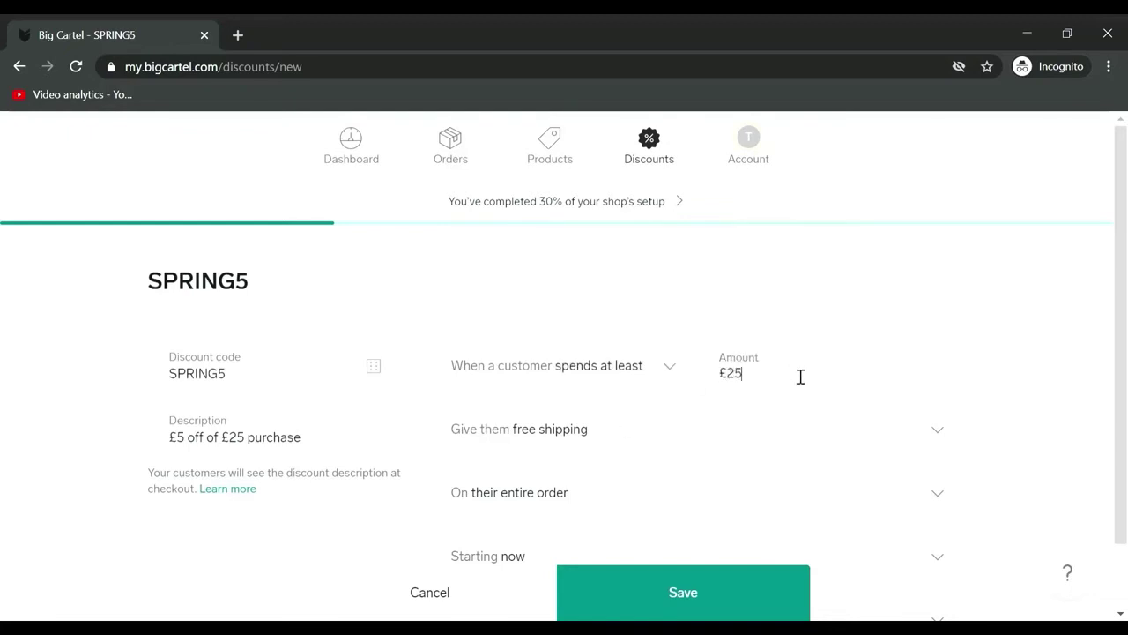
type("25")
left_click(701, 434)
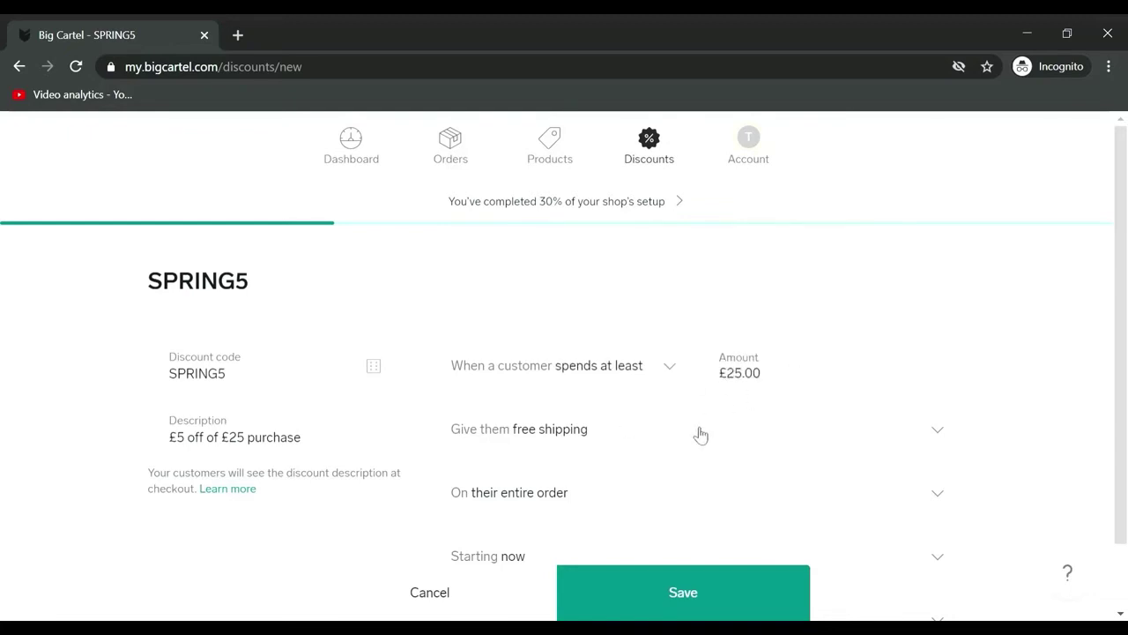
left_click(631, 567)
left_click(804, 432)
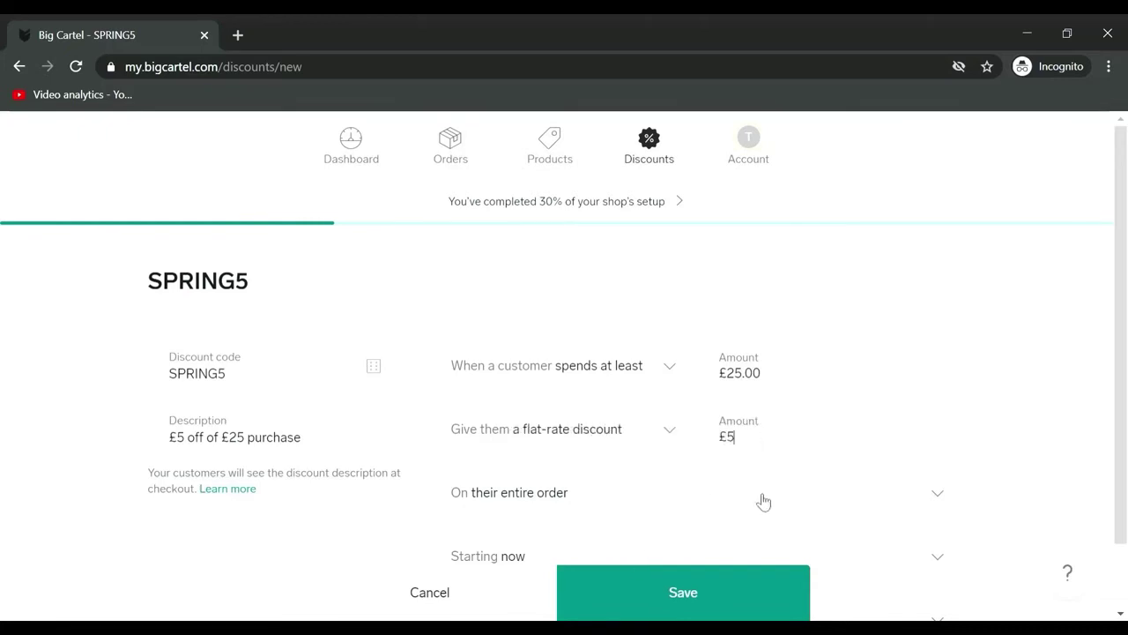
type("5")
left_click(1047, 507)
scroll(886, 547, "down", 1)
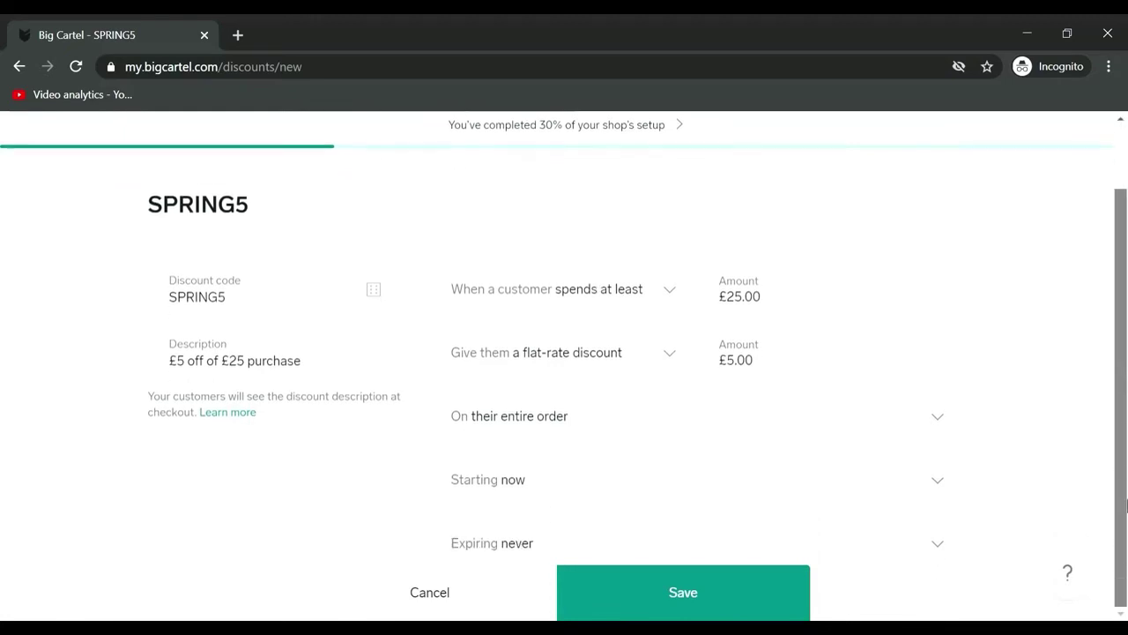
Step: Make SPRING5 expire on 23 June 2021 and save it
left_click(839, 479)
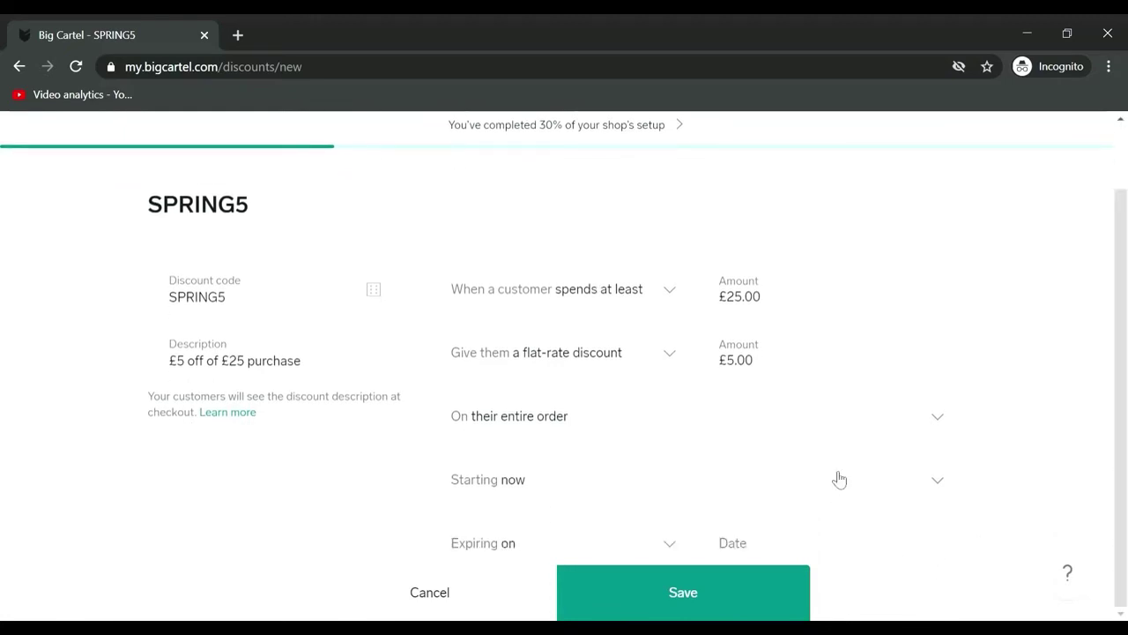
left_click(767, 544)
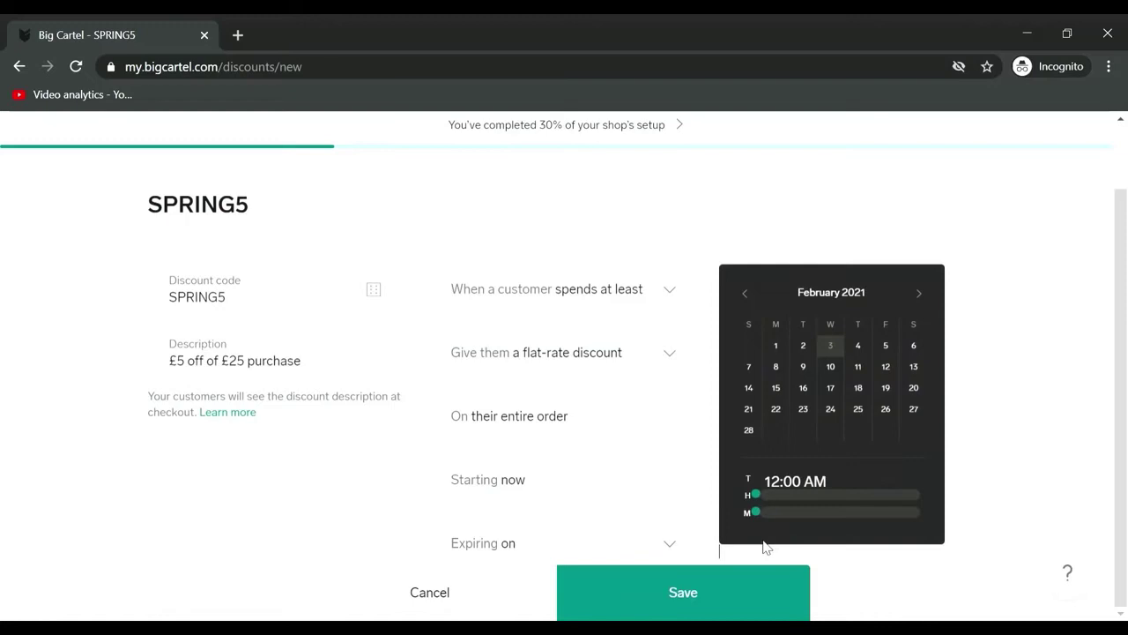
left_click(926, 296)
left_click(925, 296)
left_click(926, 296)
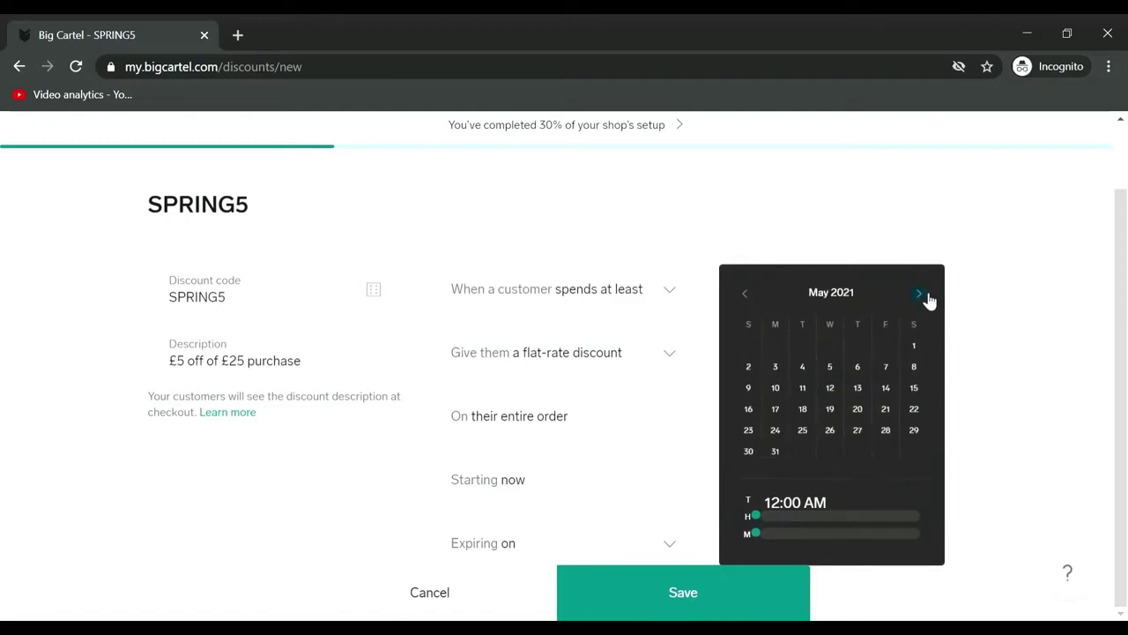
left_click(926, 297)
left_click(926, 296)
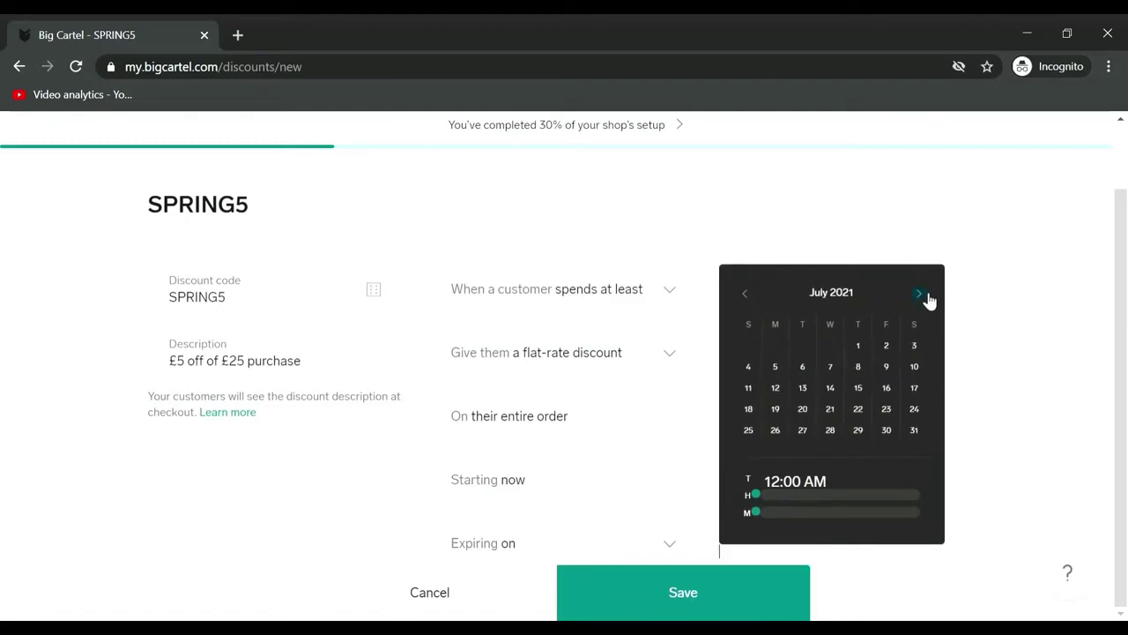
left_click(745, 295)
left_click(830, 409)
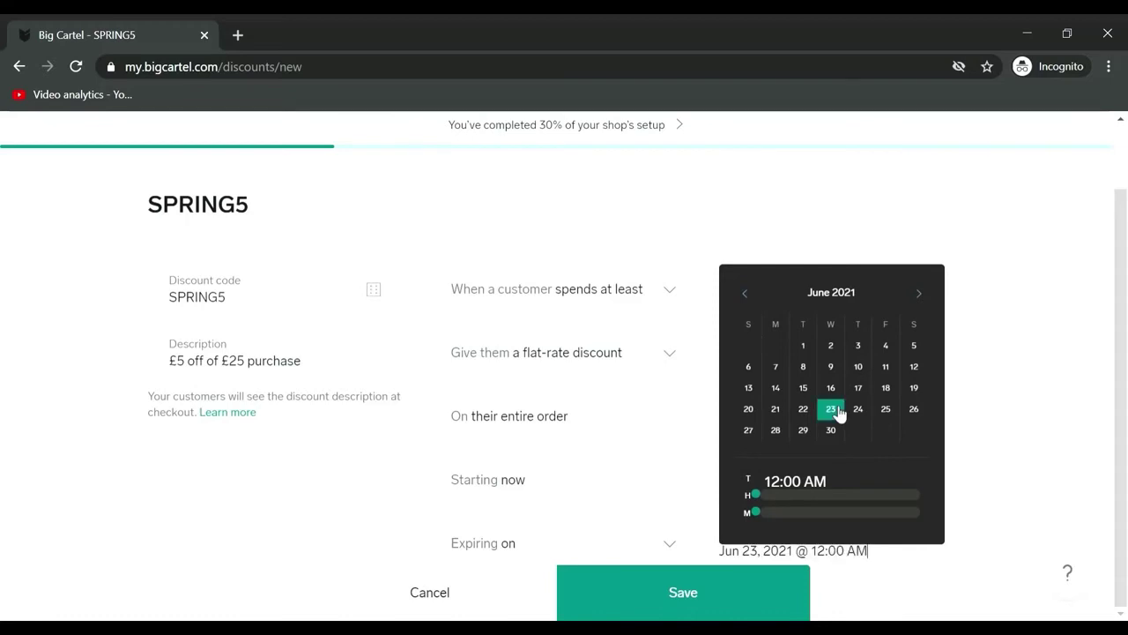
left_click(877, 602)
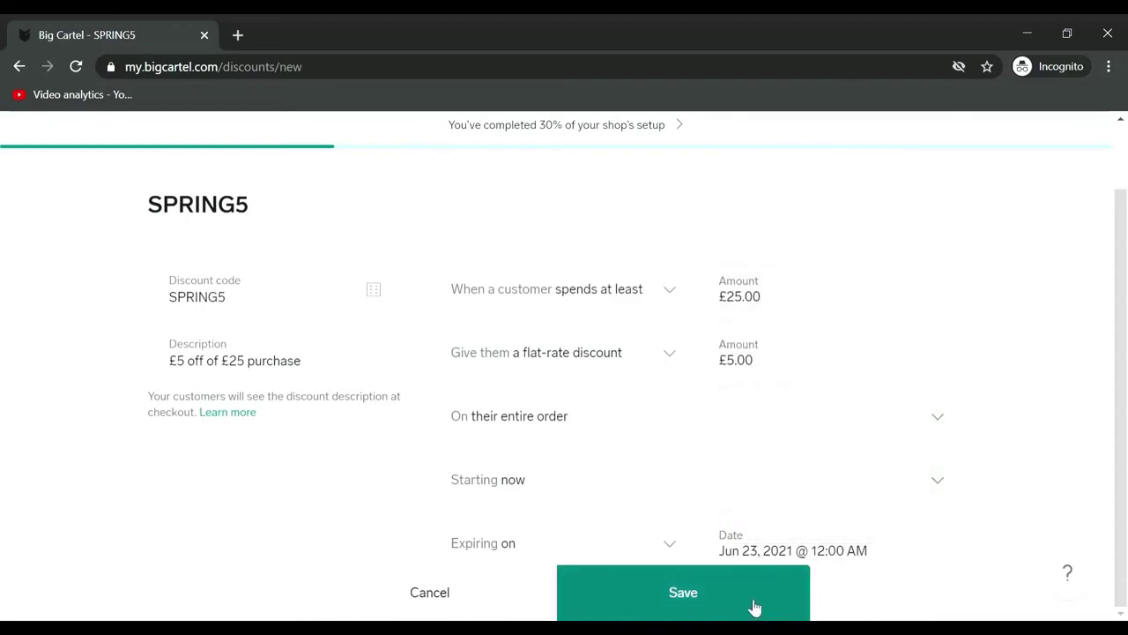
left_click(754, 607)
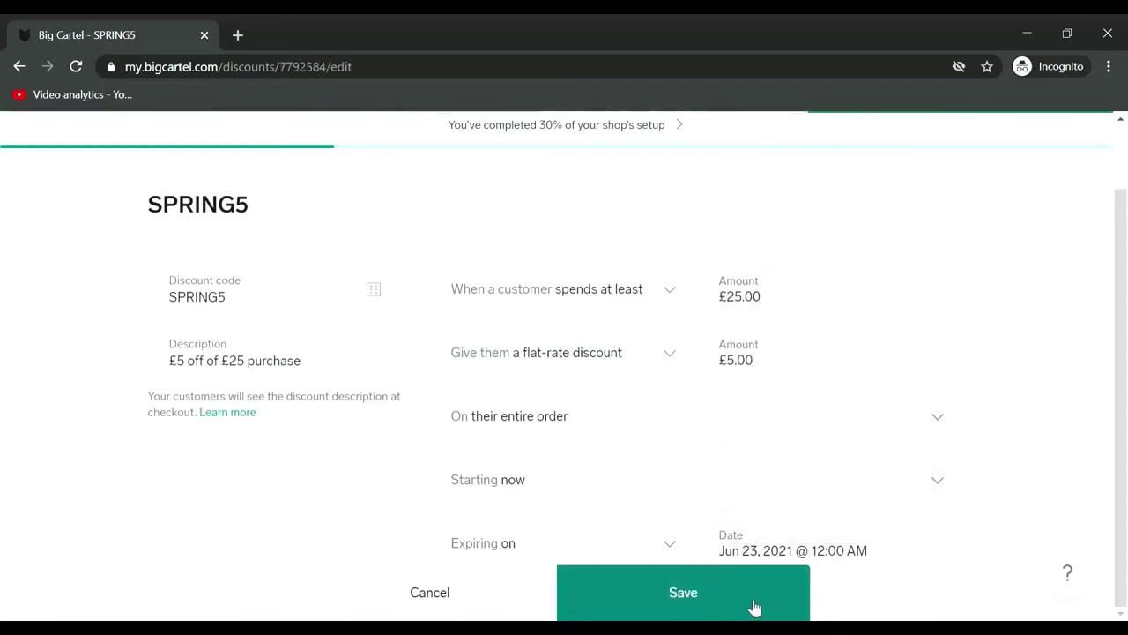
Step: Set SPRING5 to start on 23 March 2021, save, and begin another discount
left_click(793, 487)
left_click(918, 230)
left_click(813, 351)
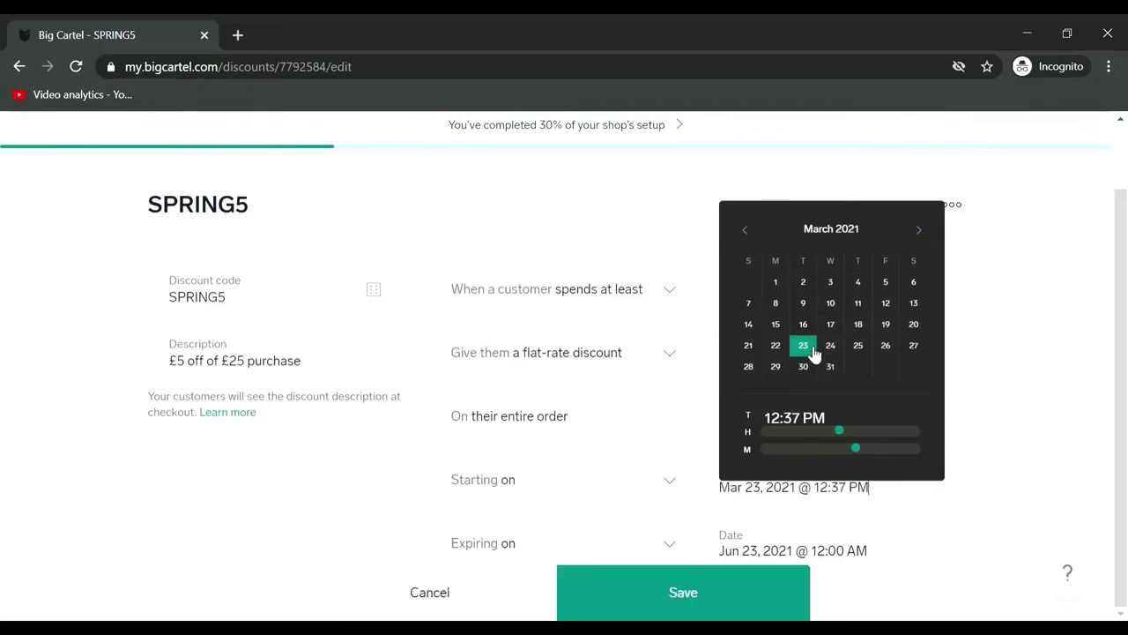
left_click(710, 599)
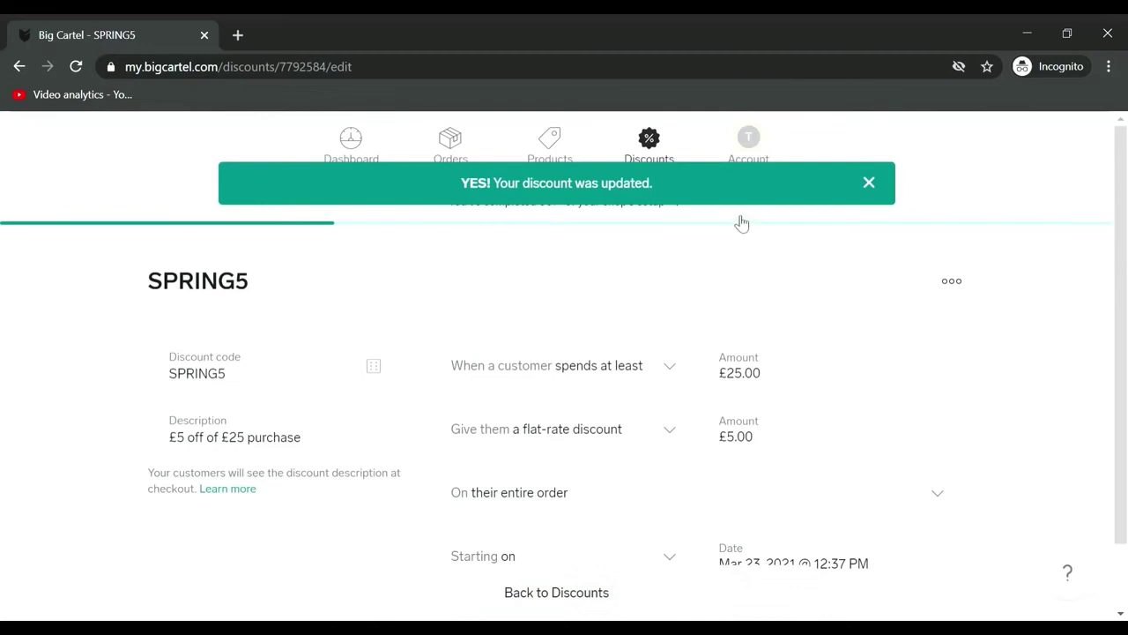
left_click(656, 164)
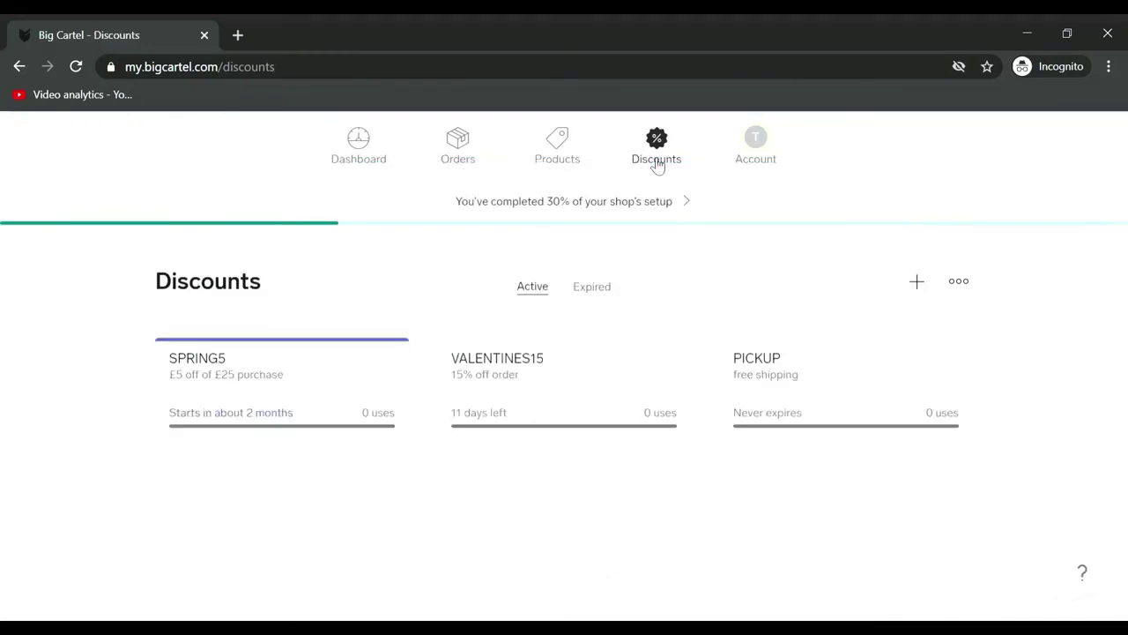
left_click(918, 283)
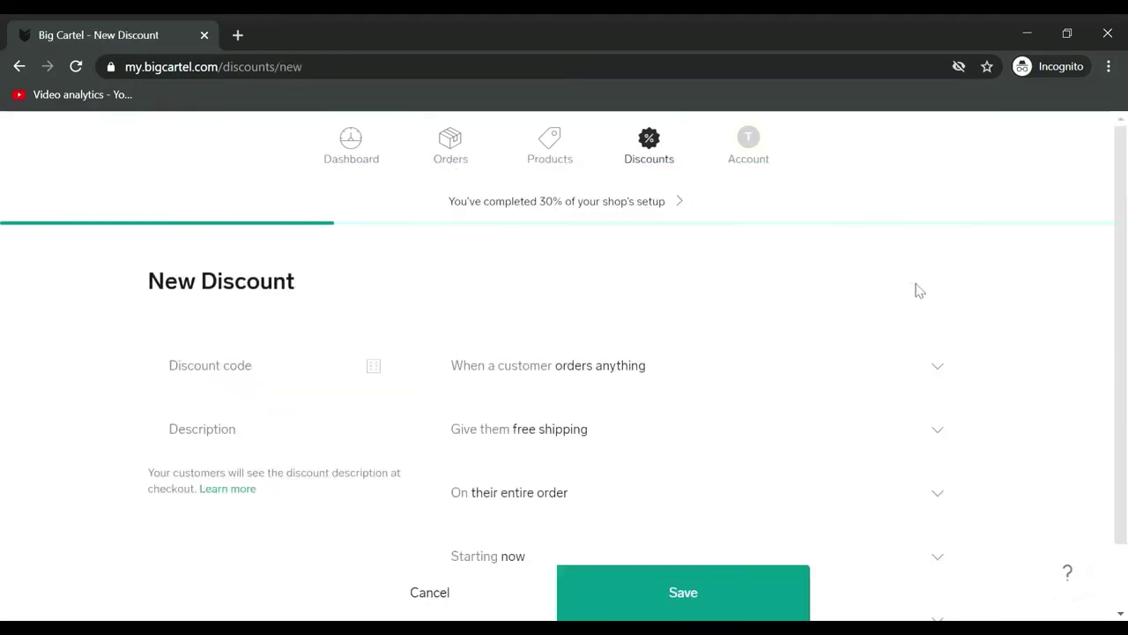
Step: Save the CHOKERS20 discount, described '20% off all chokers' and expiring Mar 03, 2021, then return to Discounts
left_click(240, 394)
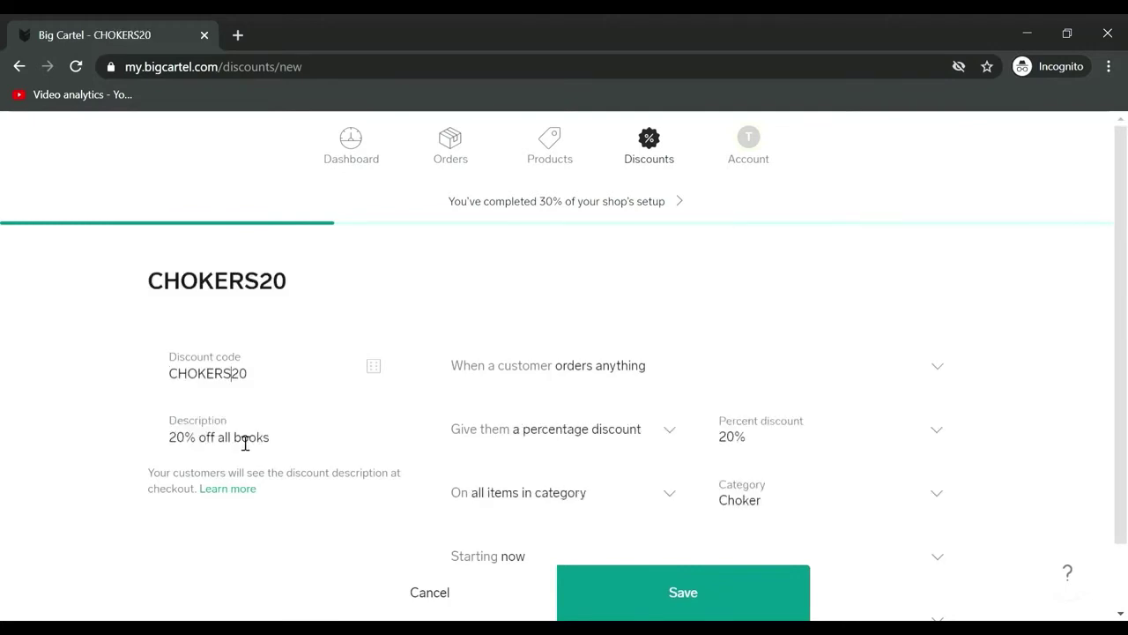
left_click_drag(234, 438, 312, 447)
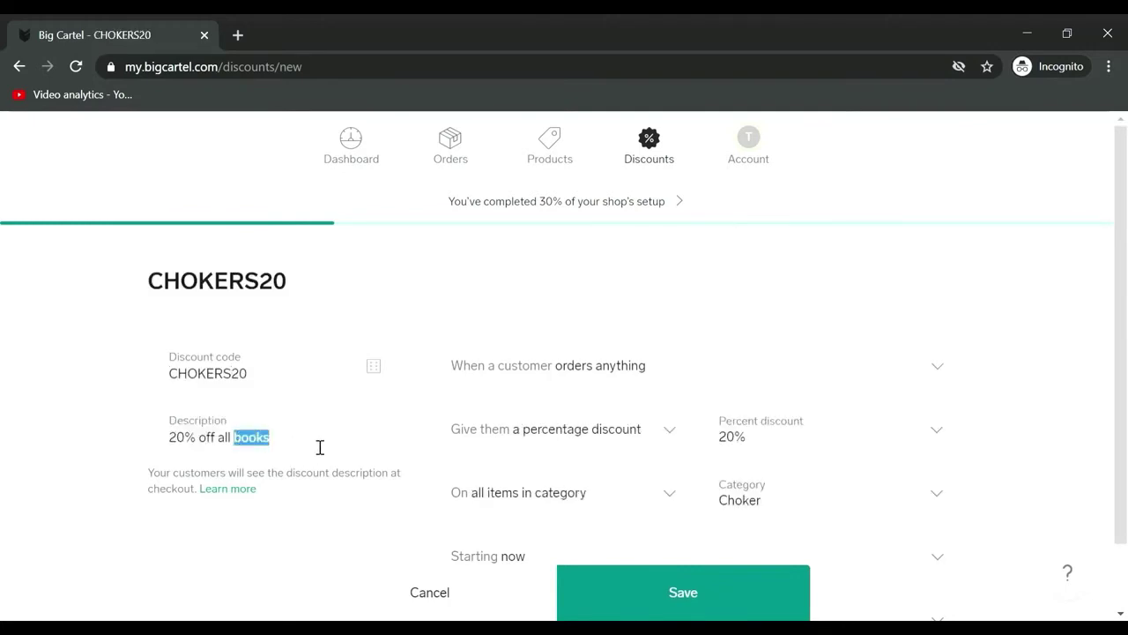
type("choker")
scroll(957, 403, "down", 2)
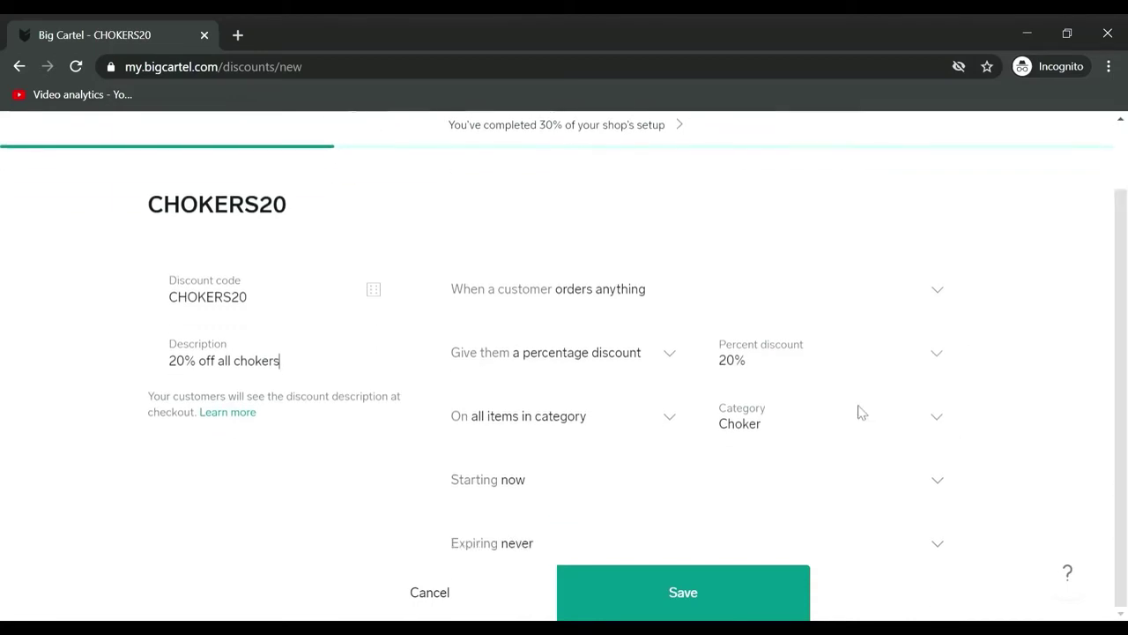
left_click(719, 546)
left_click(830, 346)
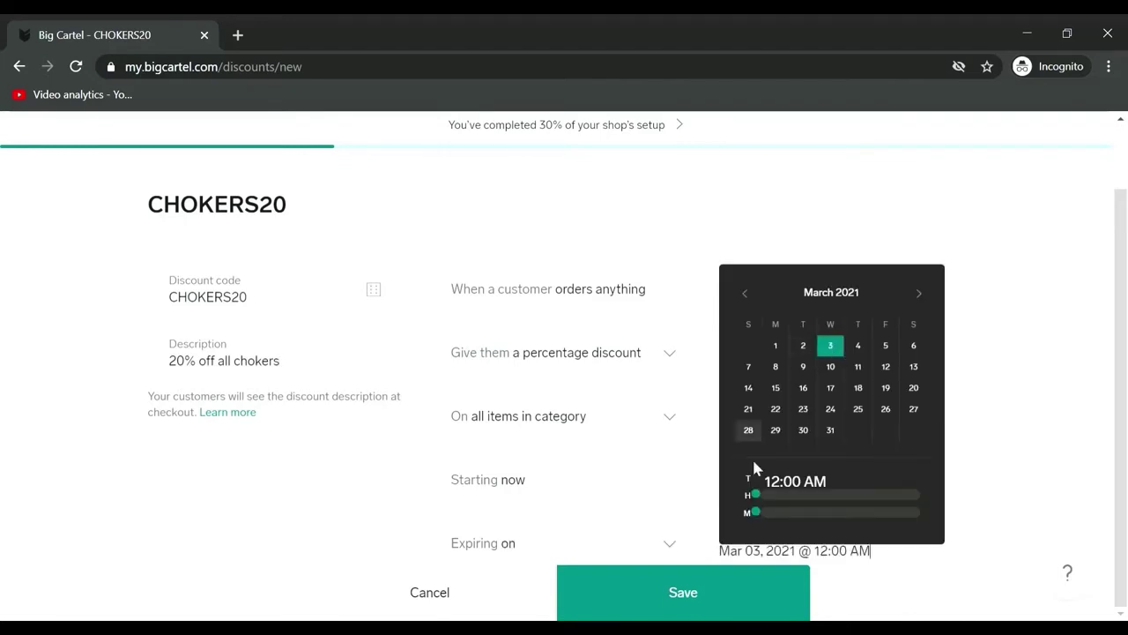
left_click(749, 599)
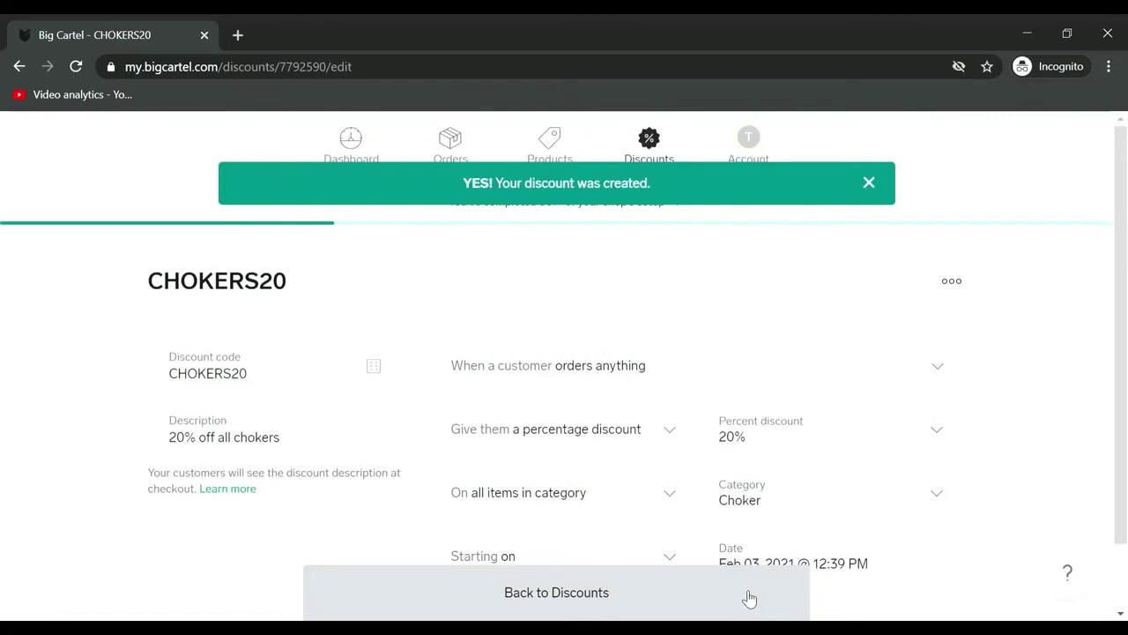
left_click(672, 151)
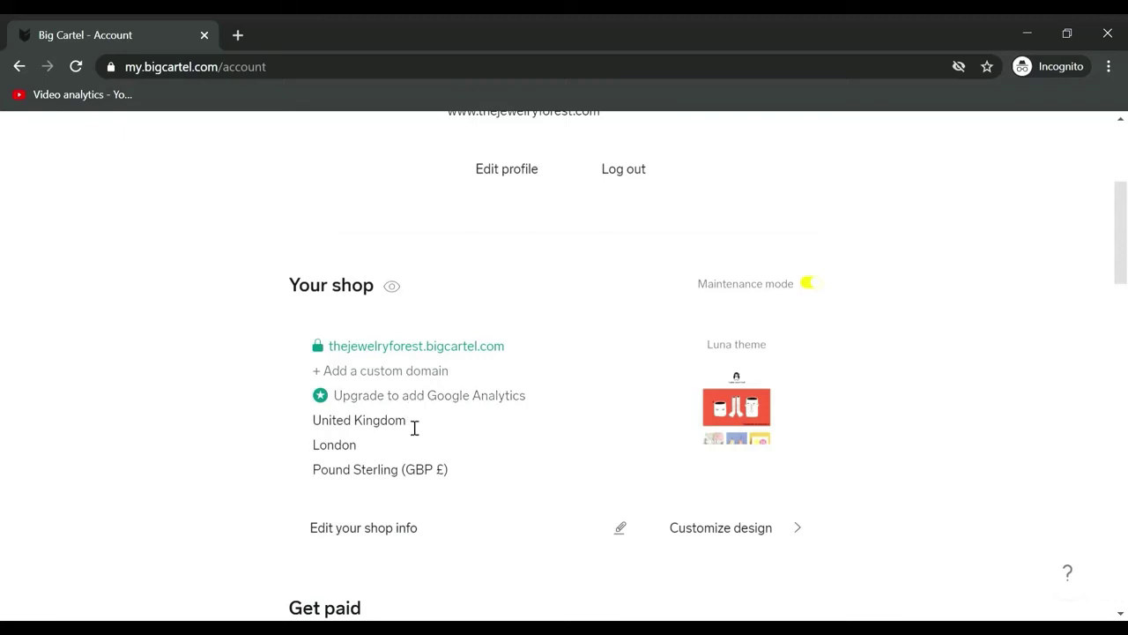
Step: In Account preferences, turn on 'Require customer phone number at checkout' and save, keeping both order e-mails on
left_click(391, 534)
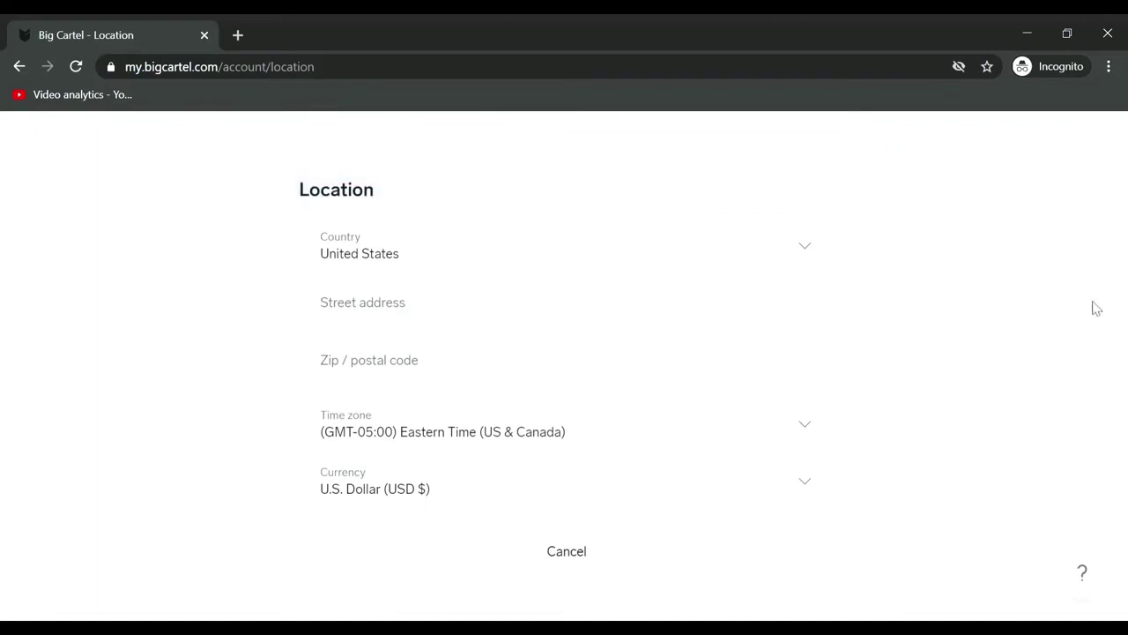
left_click(17, 64)
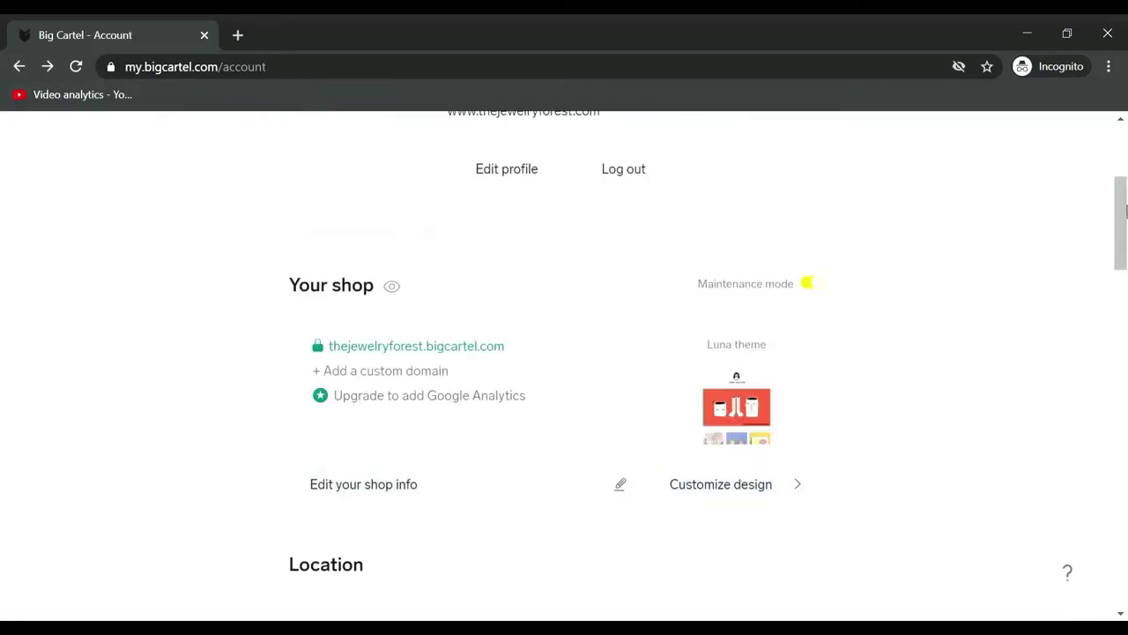
left_click_drag(1123, 216, 1125, 322)
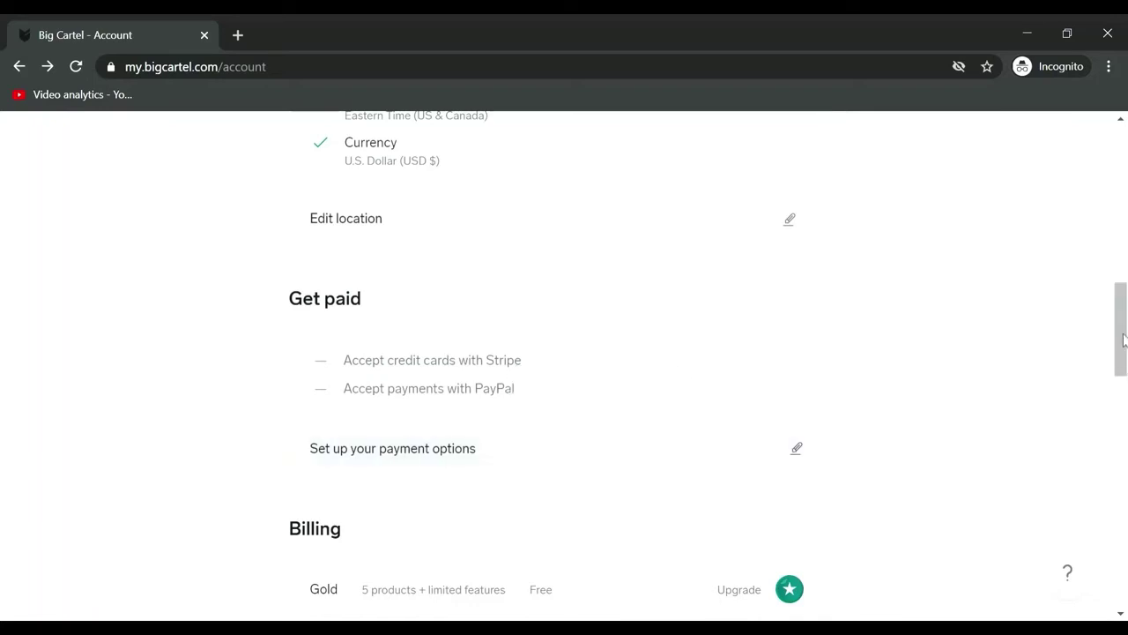
left_click_drag(1124, 340, 1124, 385)
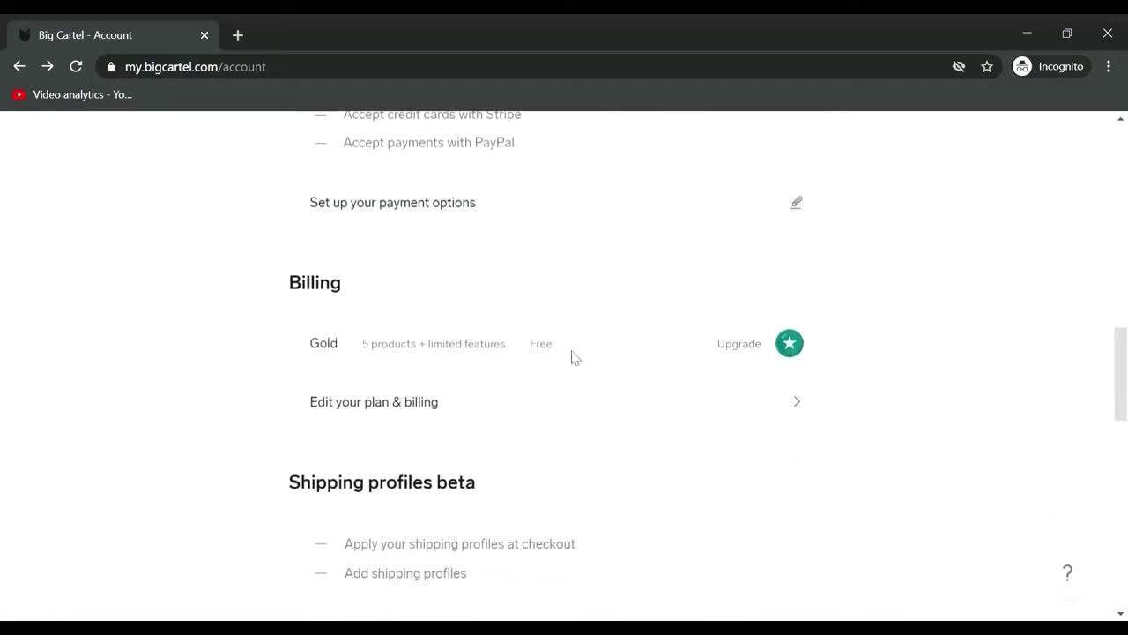
left_click_drag(1124, 345, 1126, 427)
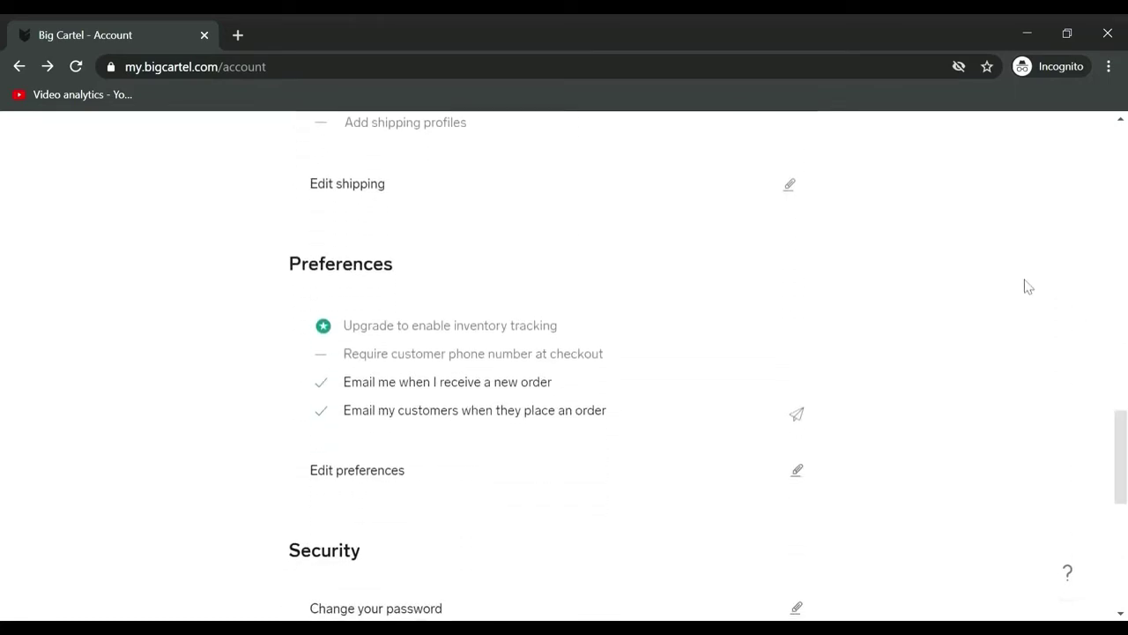
left_click(811, 471)
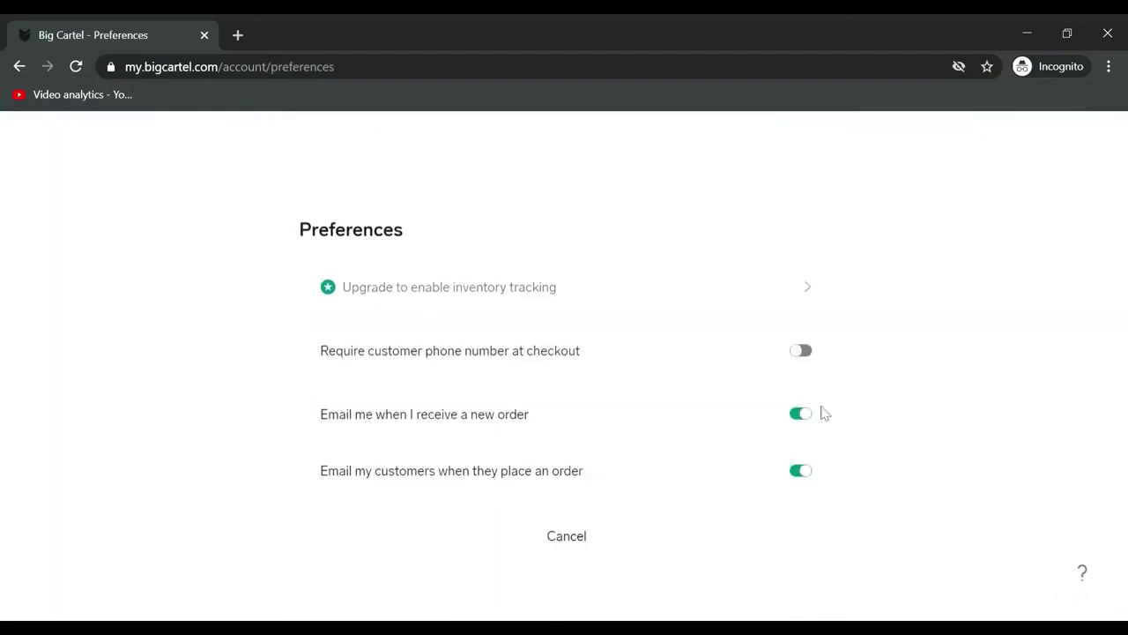
left_click(808, 355)
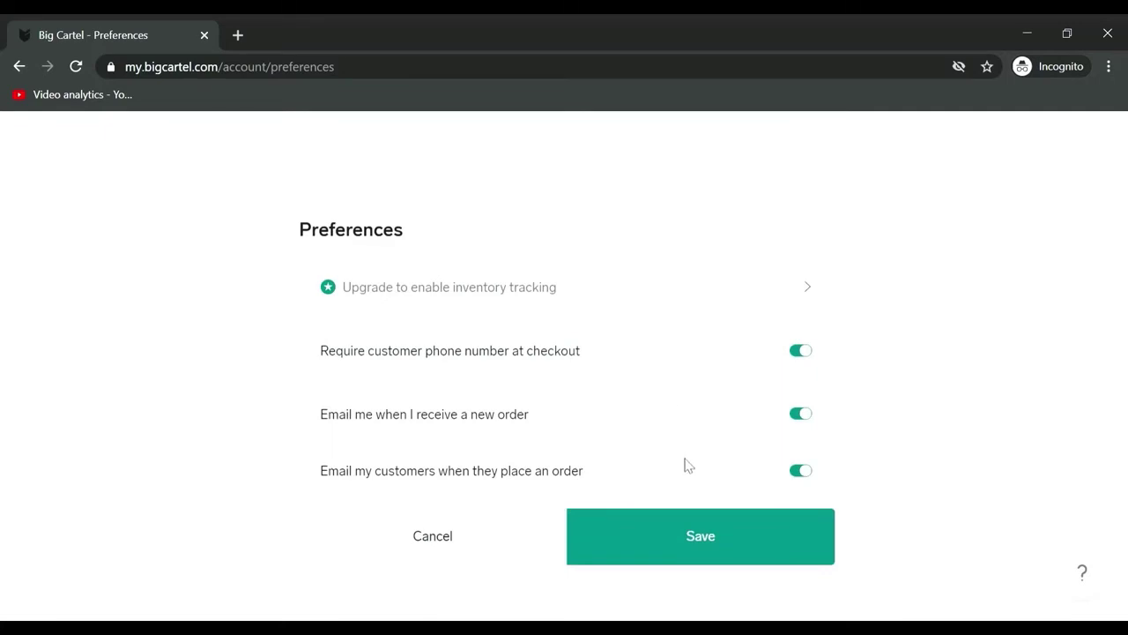
left_click(734, 551)
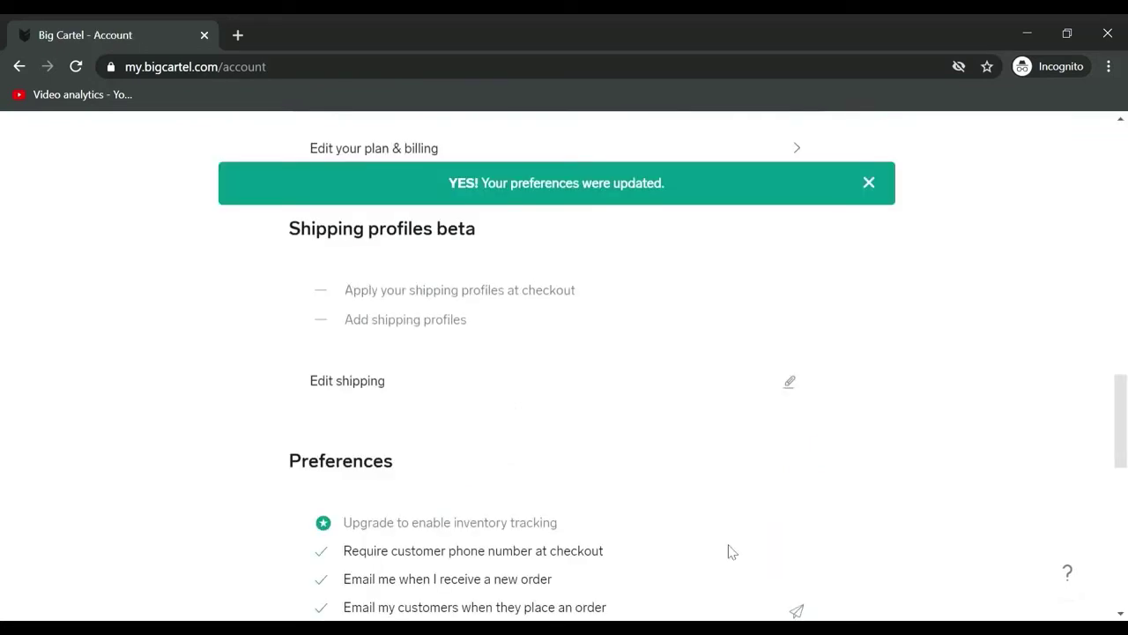
left_click_drag(1122, 419, 1126, 503)
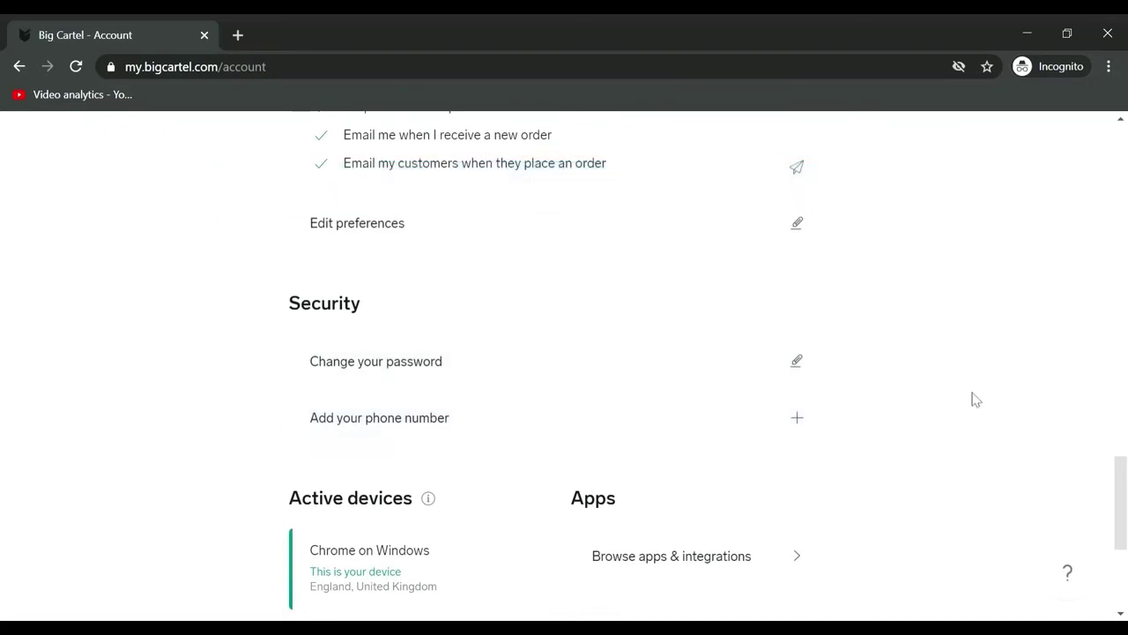
mouse_move(427, 498)
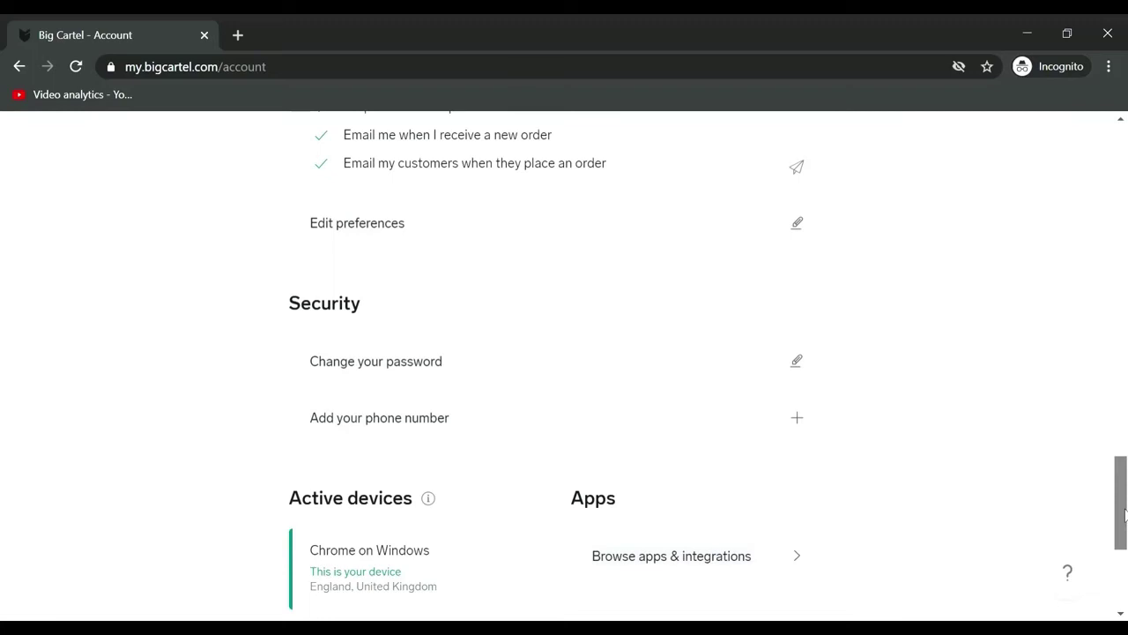
Step: Preview the shop in the Netizen and Lunch Break themes
scroll(1120, 514, "up", 1)
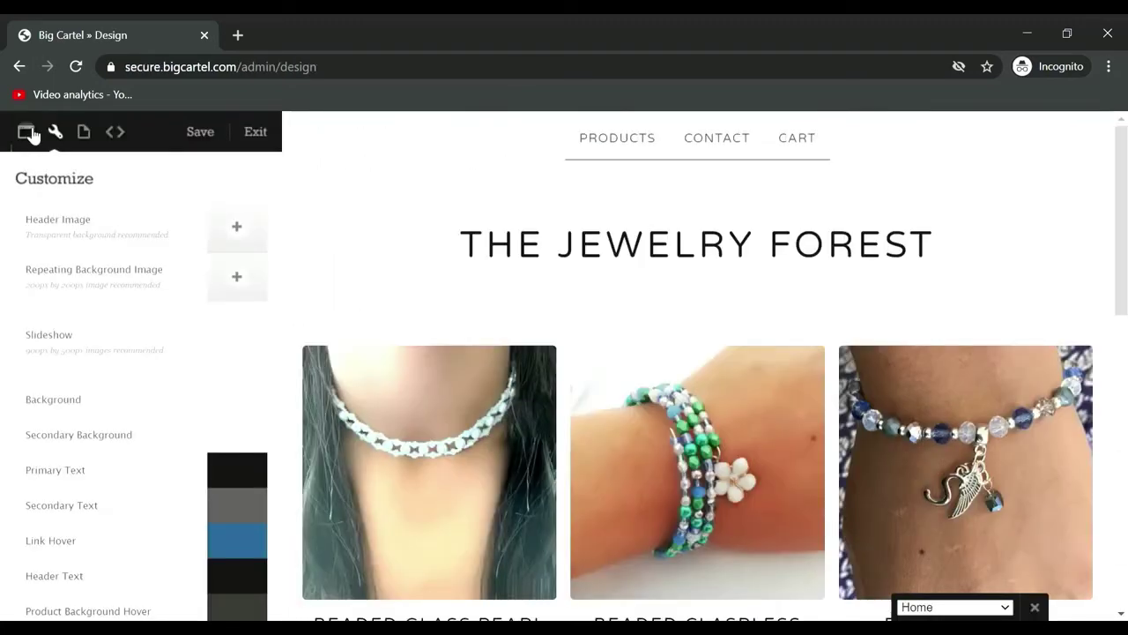
left_click(26, 132)
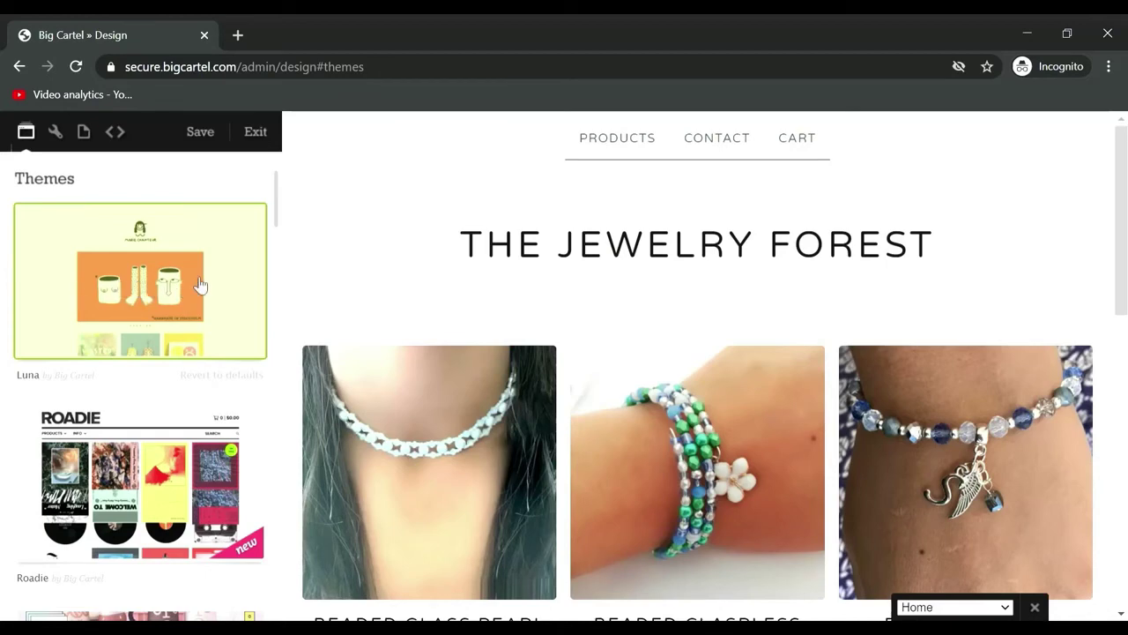
scroll(201, 284, "down", 5)
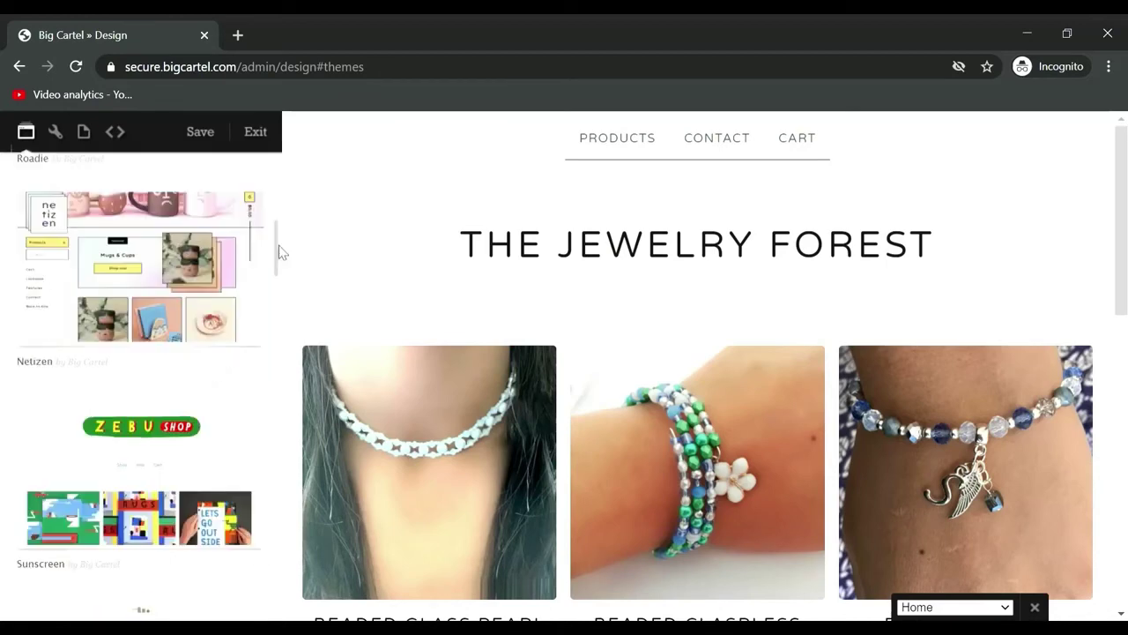
left_click(188, 233)
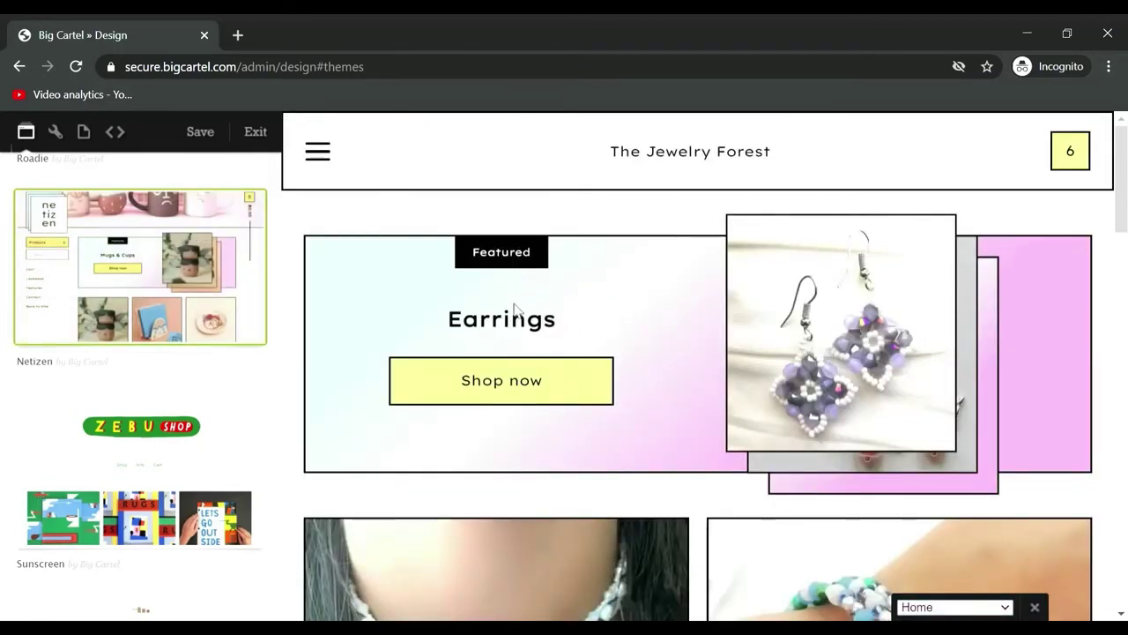
mouse_move(1127, 253)
left_mouse_down()
mouse_move(1126, 605)
mouse_move(1126, 238)
left_mouse_up()
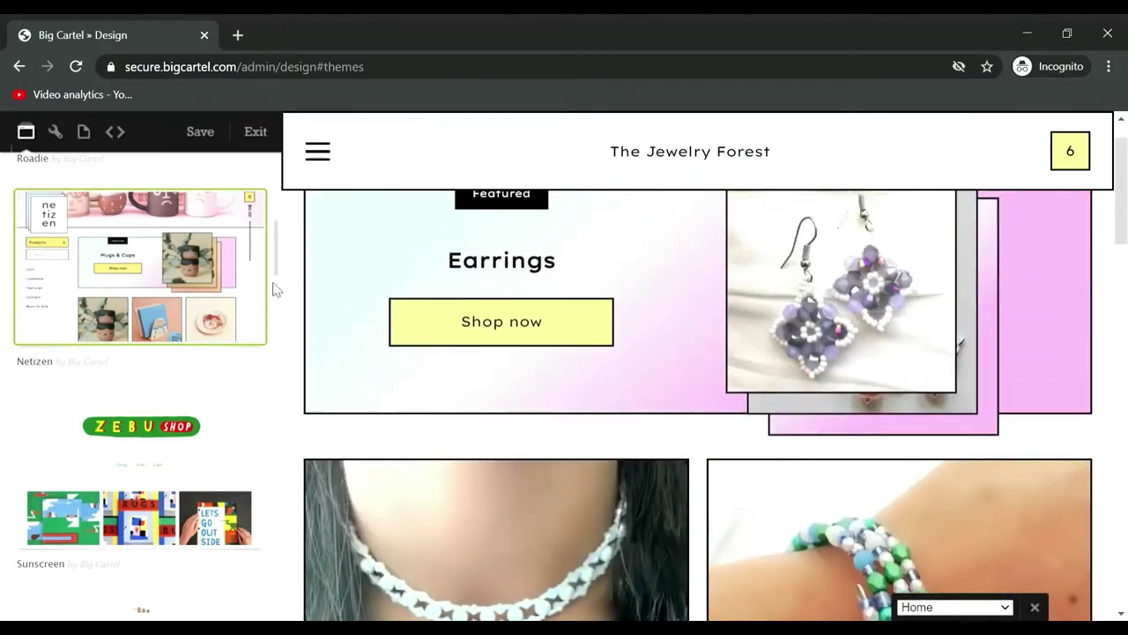
left_click_drag(283, 271, 279, 325)
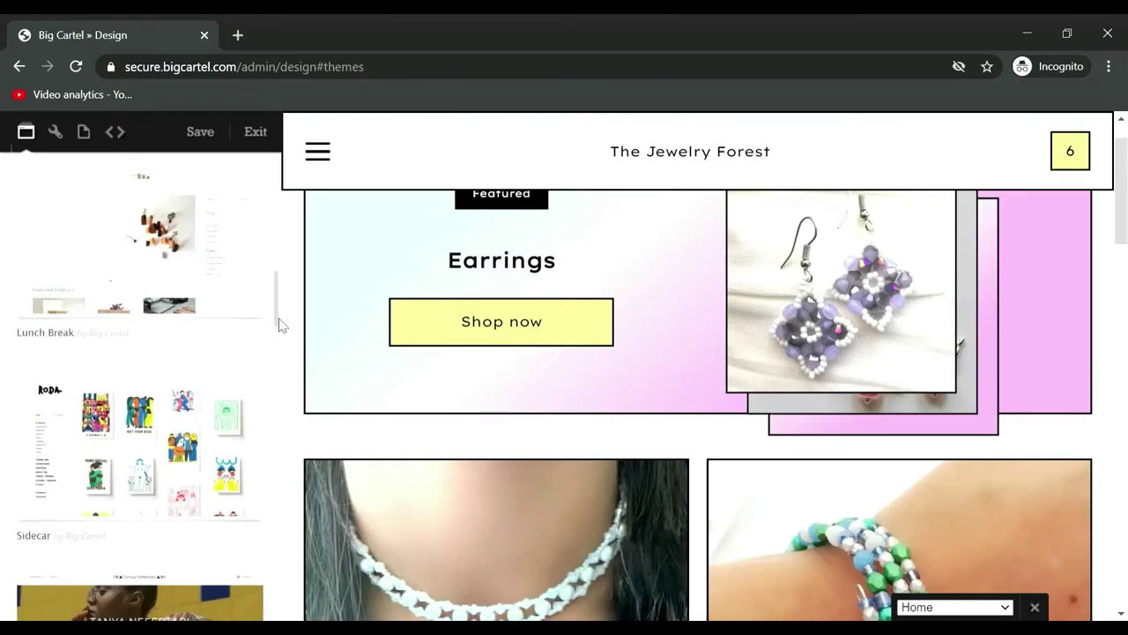
left_click(179, 264)
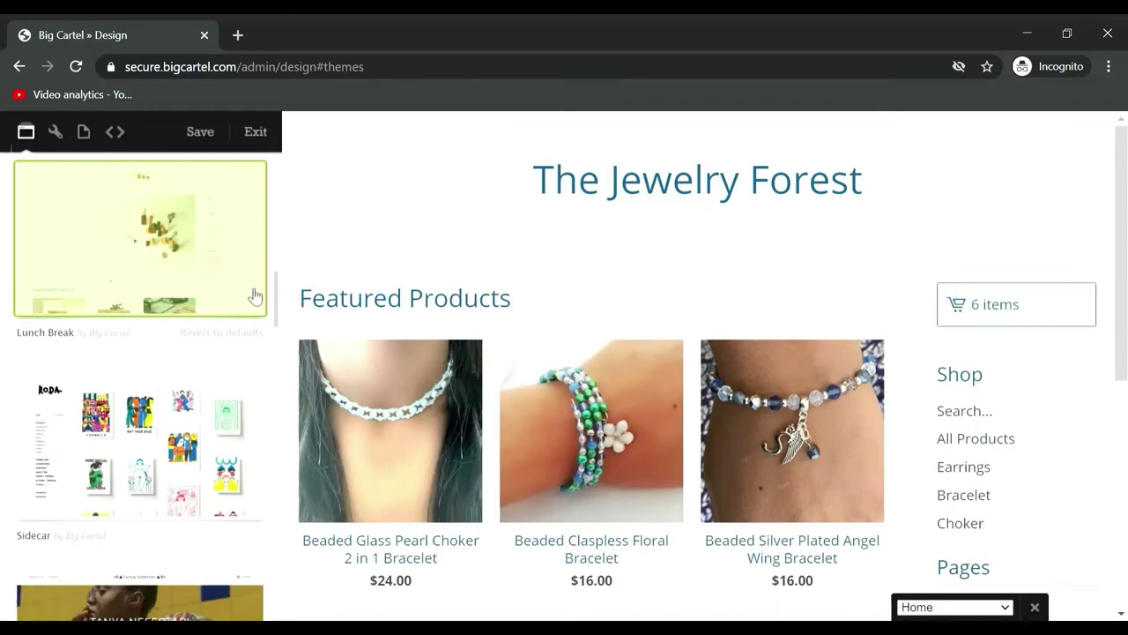
Step: Reselect and save the Luna theme, then move the Silver Plated Angel bracelet to the second row
scroll(255, 296, "up", 5)
left_click(176, 241)
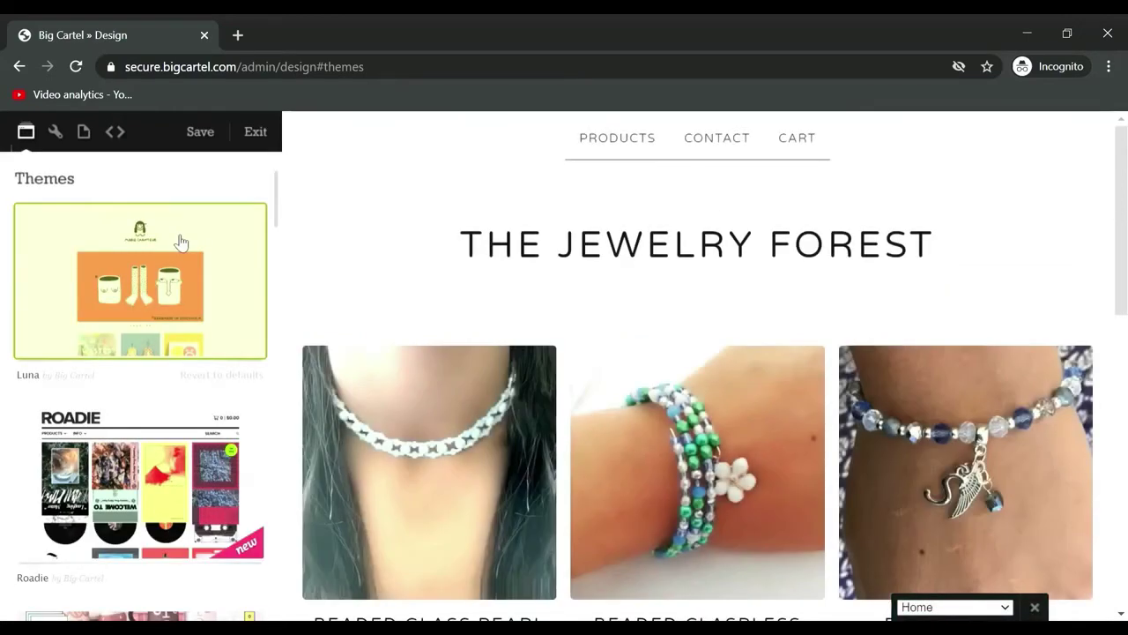
left_click(201, 134)
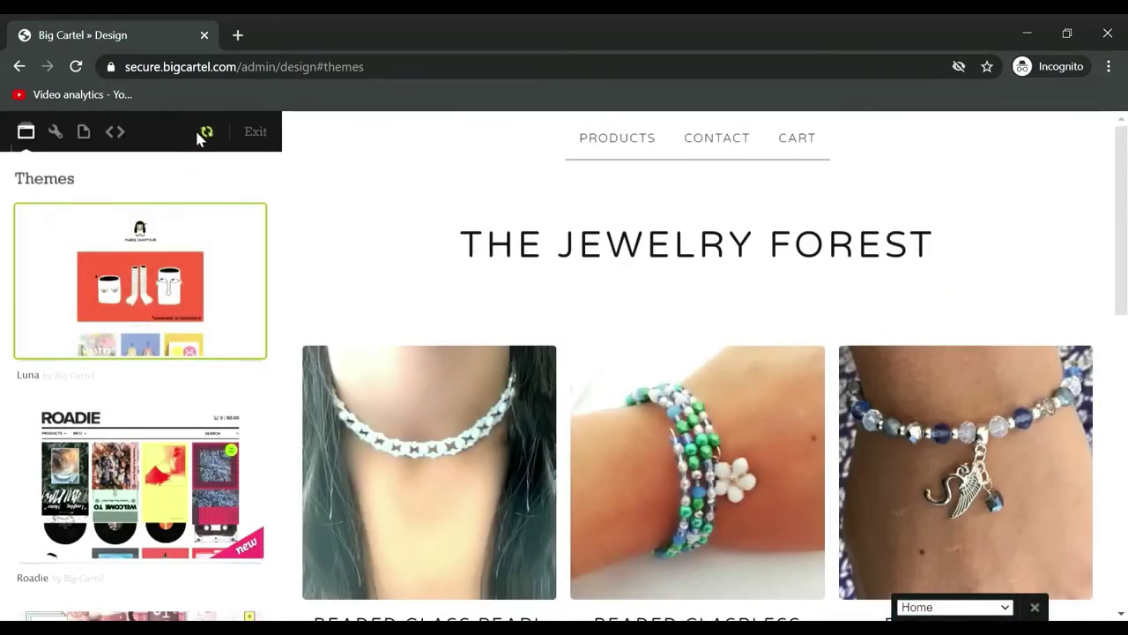
left_click(256, 131)
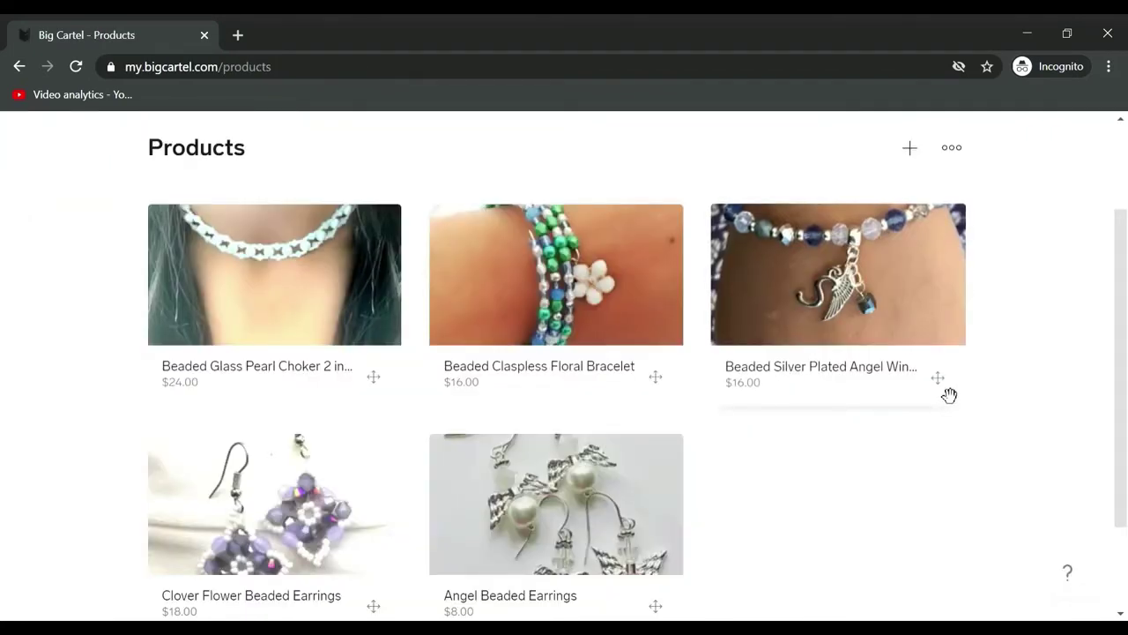
left_click_drag(949, 395, 458, 441)
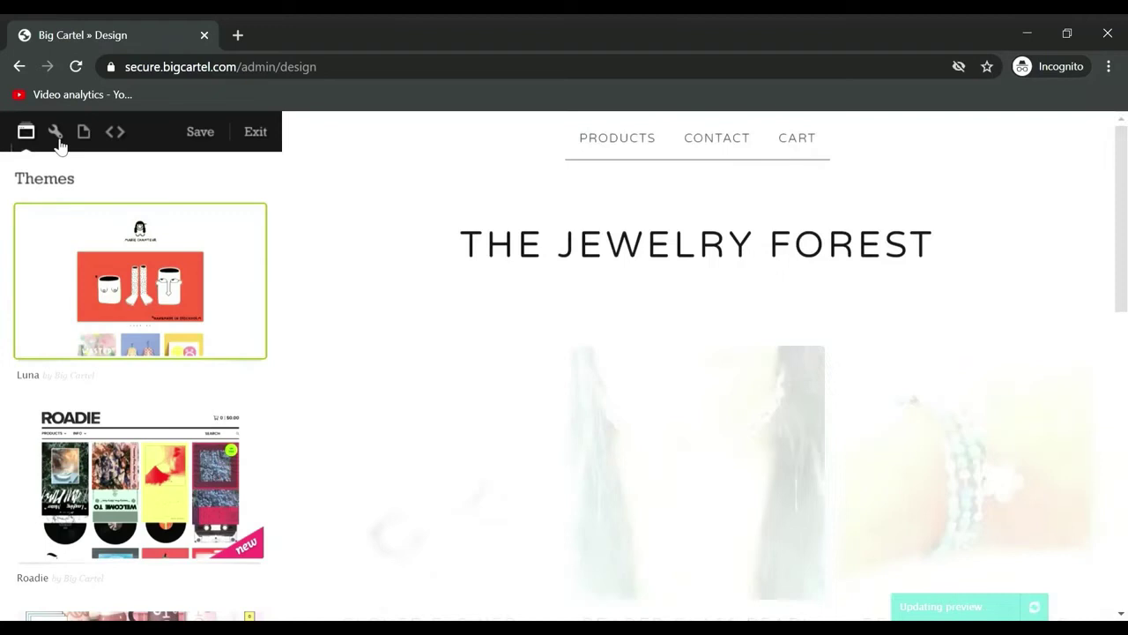
Step: Open Luna's customization options and try uploading a slideshow image
left_click(55, 134)
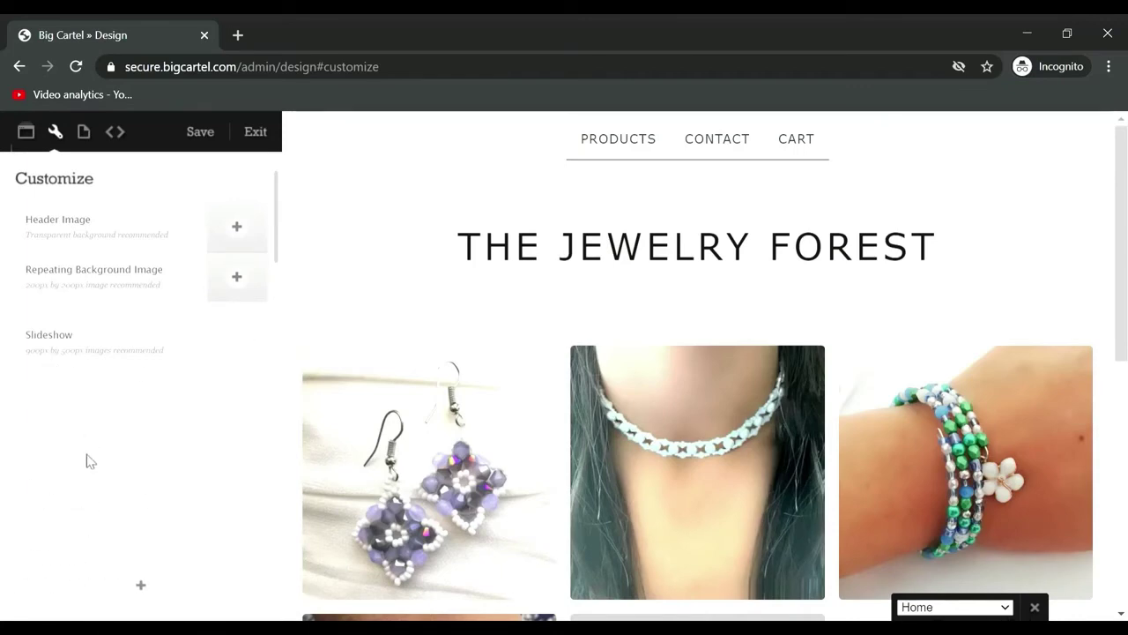
left_click(142, 588)
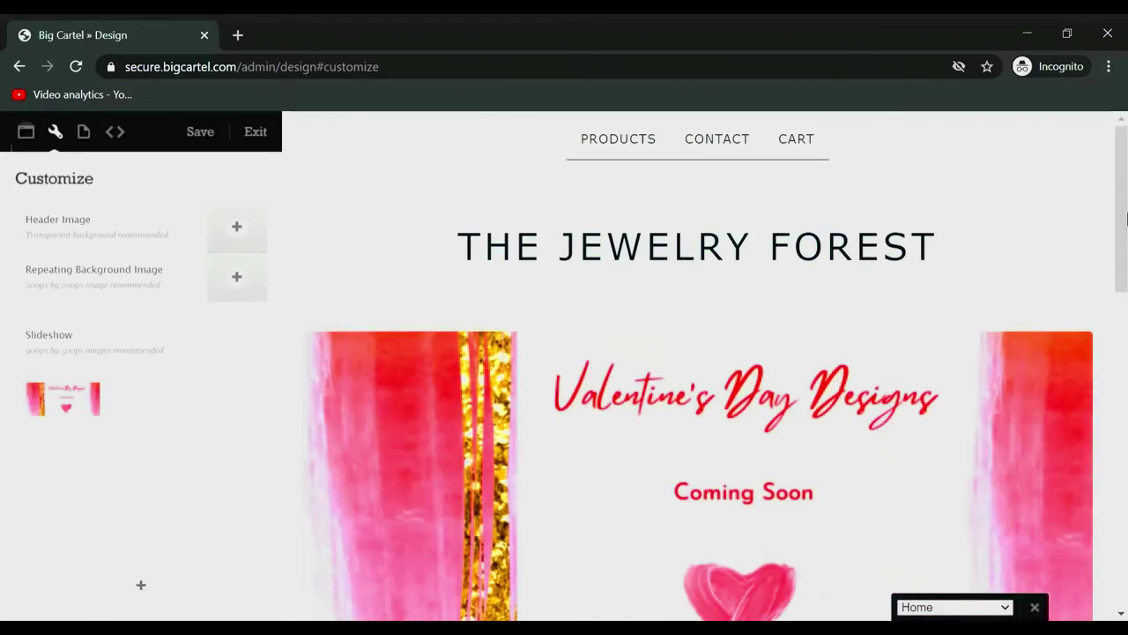
left_click_drag(1126, 218, 1125, 331)
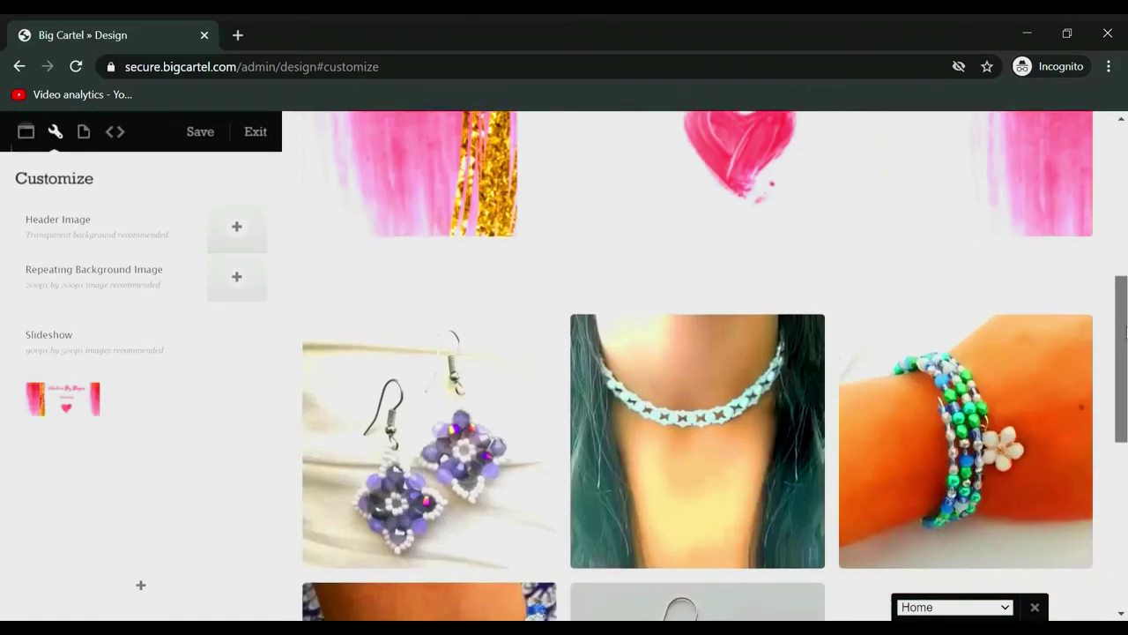
scroll(1126, 331, "up", 5)
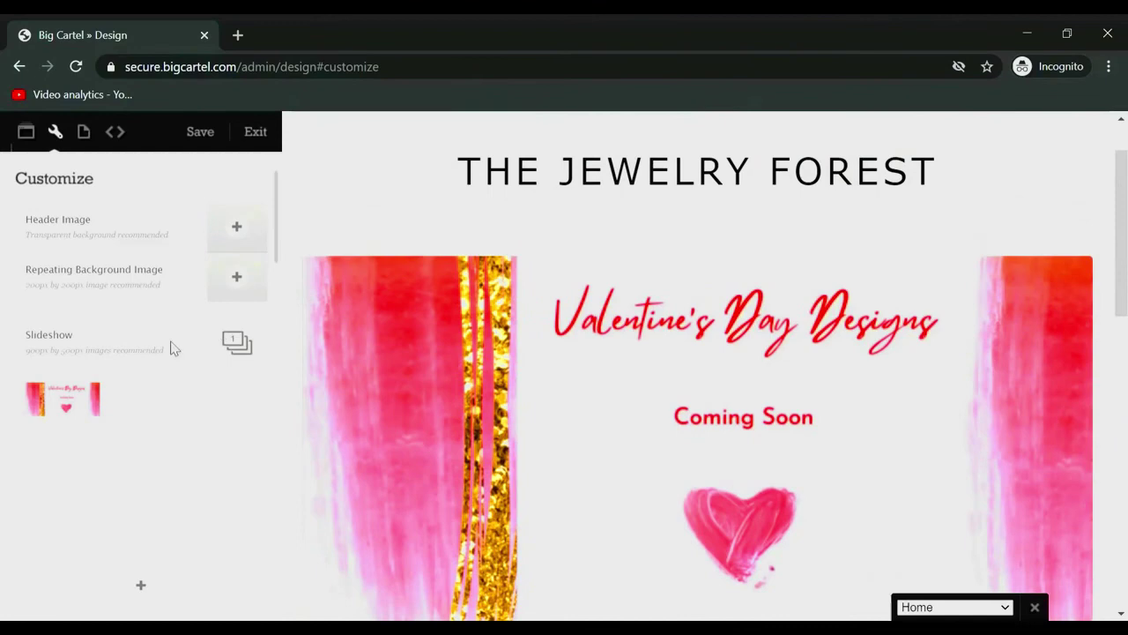
left_click(143, 587)
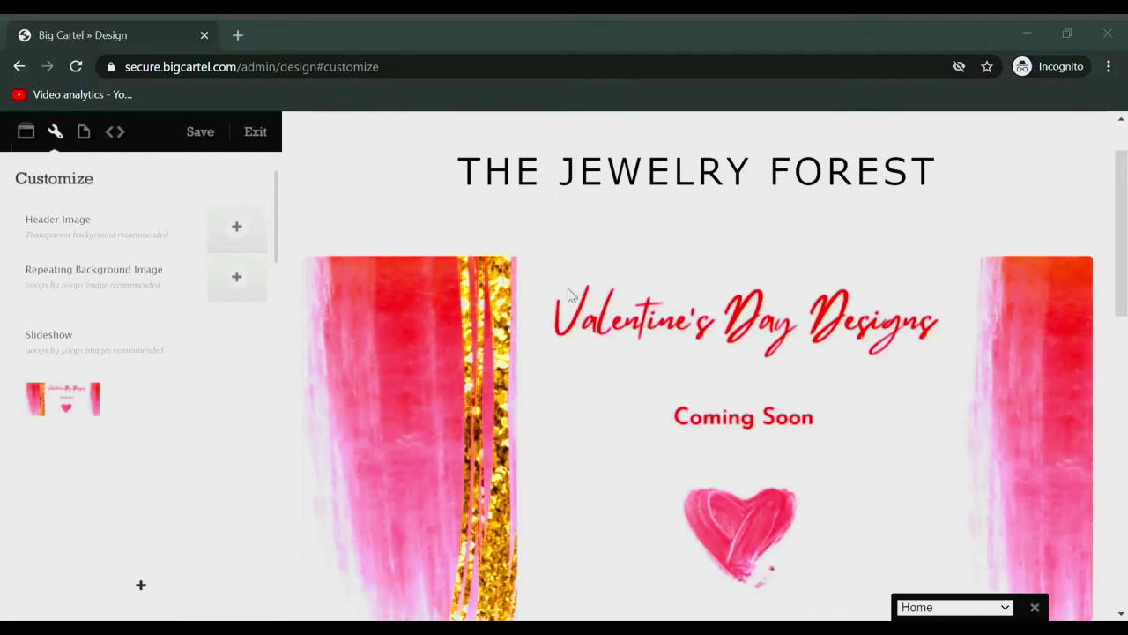
key("Return")
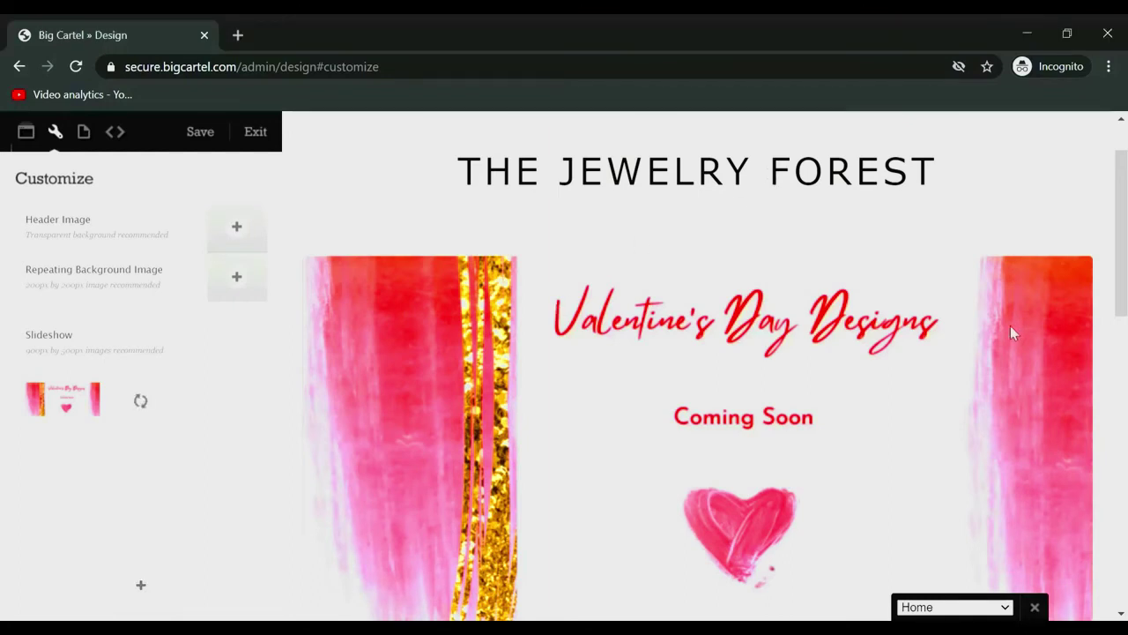
Step: Delete both slideshow images so the title sits directly above the products
left_click_drag(1123, 254, 1126, 346)
scroll(770, 461, "up", 2)
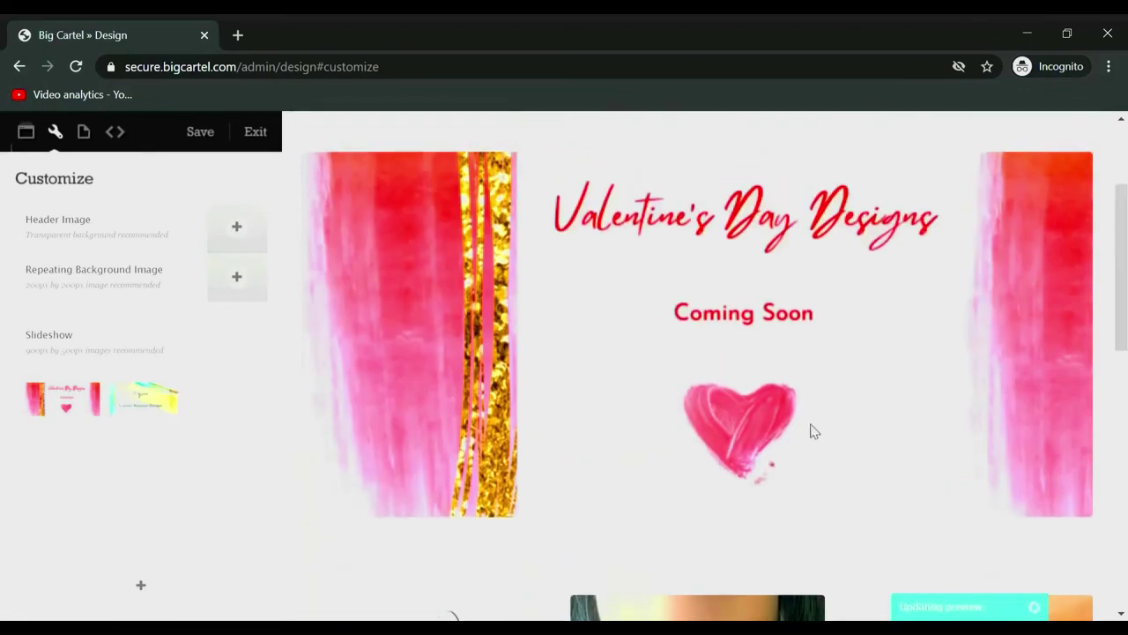
scroll(746, 457, "down", 2)
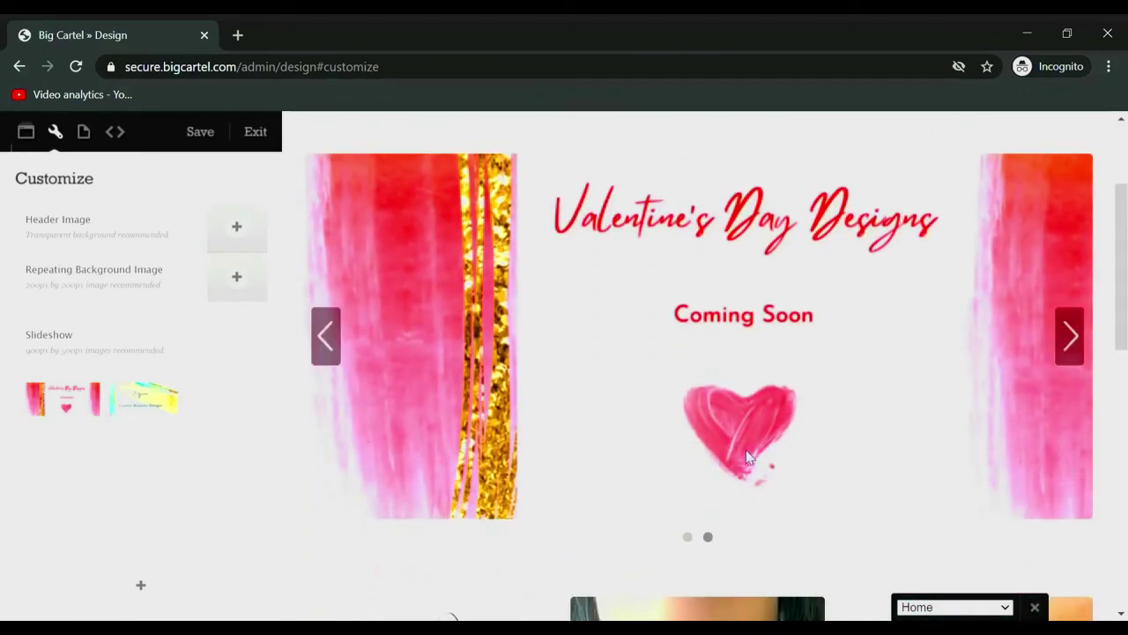
left_click(1077, 345)
mouse_move(230, 364)
mouse_move(167, 394)
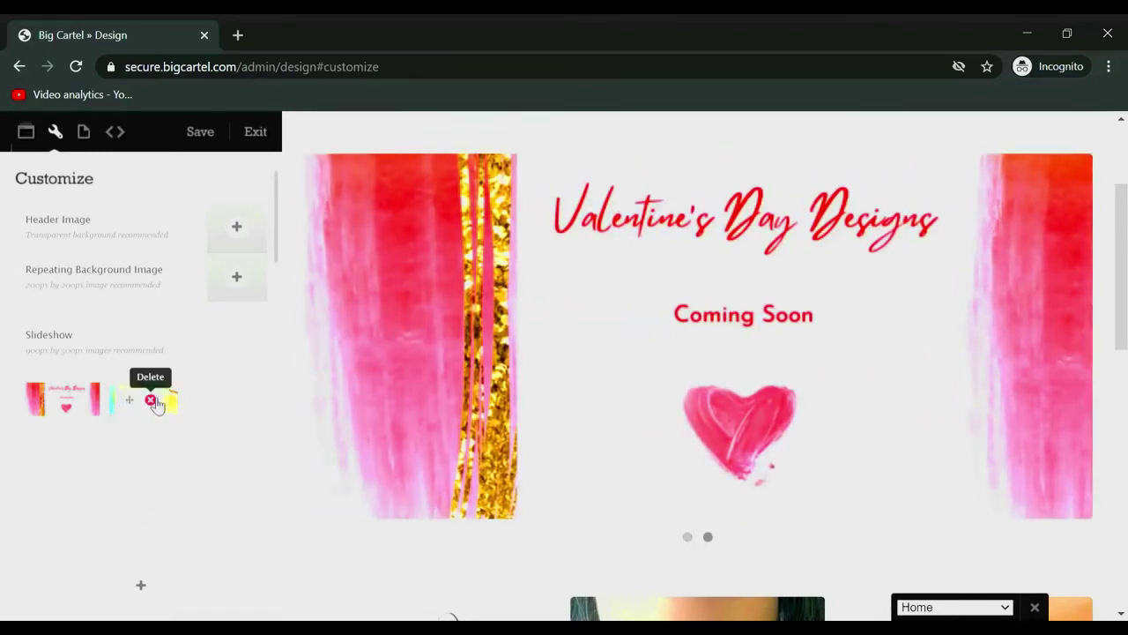
left_click(154, 404)
left_click(76, 408)
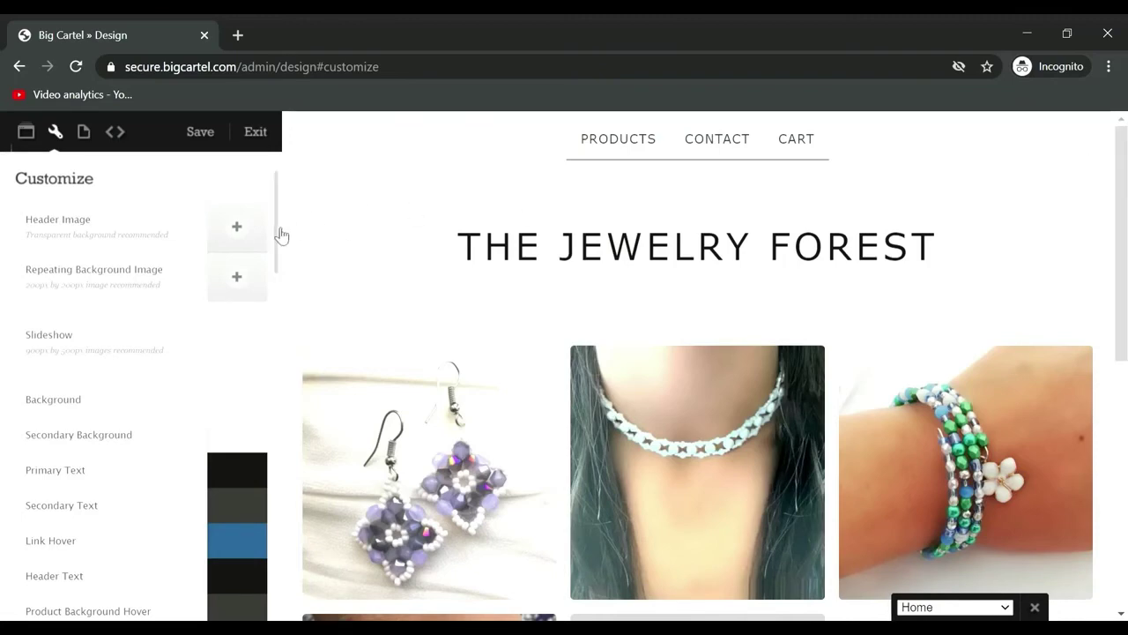
Step: Scroll the Customize sidebar to the Announcement Text and font settings
scroll(282, 240, "down", 3)
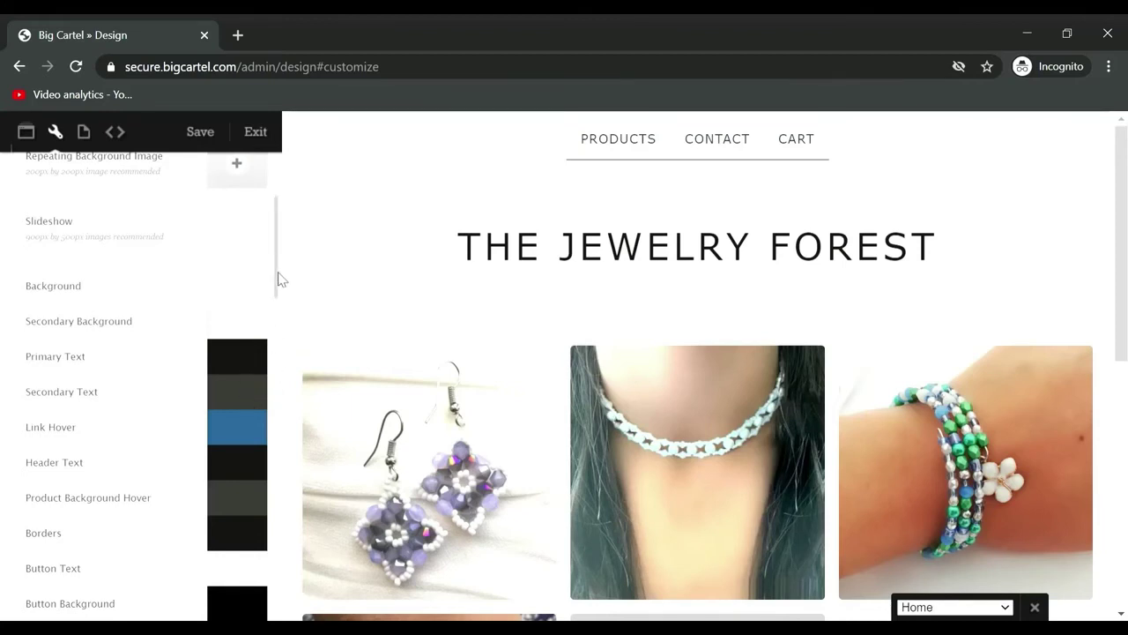
left_click_drag(280, 279, 277, 358)
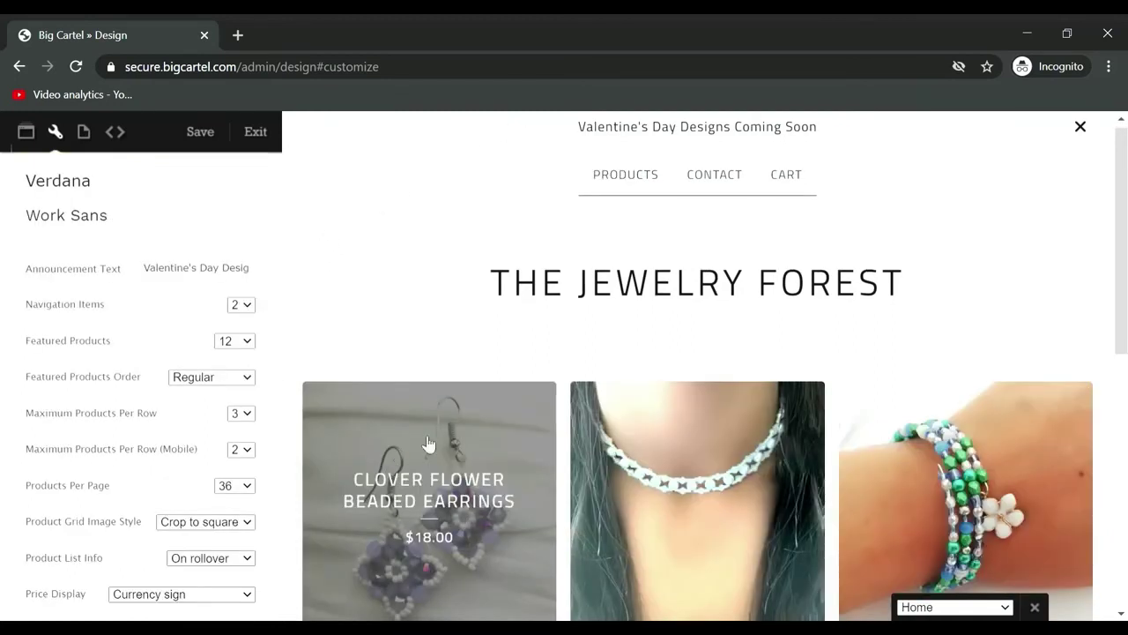
Step: Set Product List Info to Under image so names and prices show beneath products
left_click(222, 542)
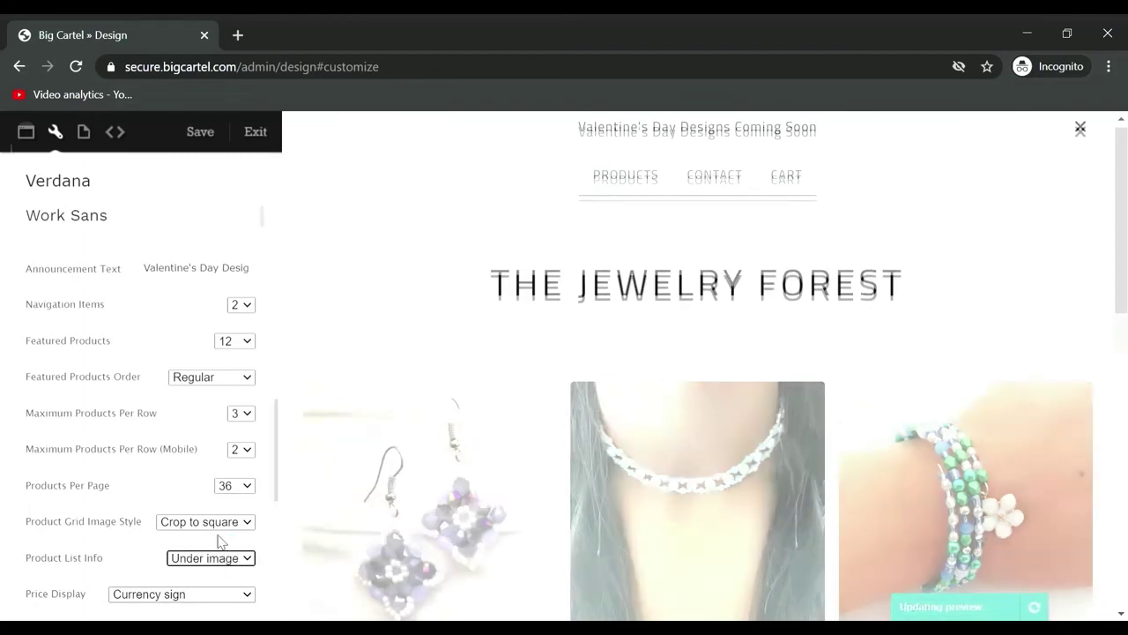
scroll(955, 410, "down", 2)
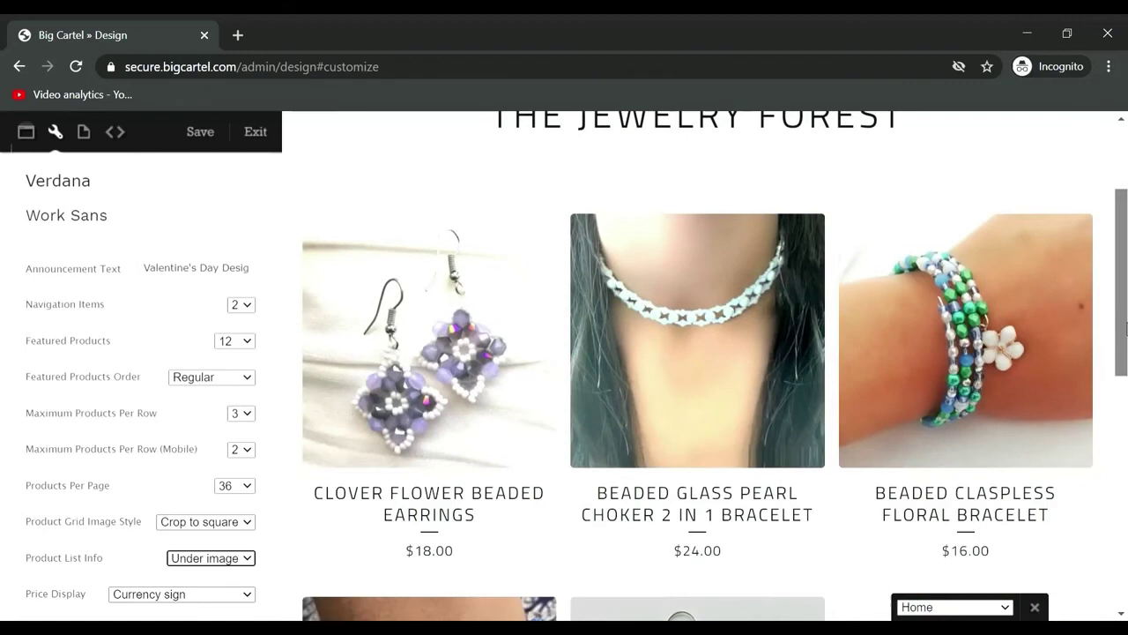
scroll(599, 476, "down", 2)
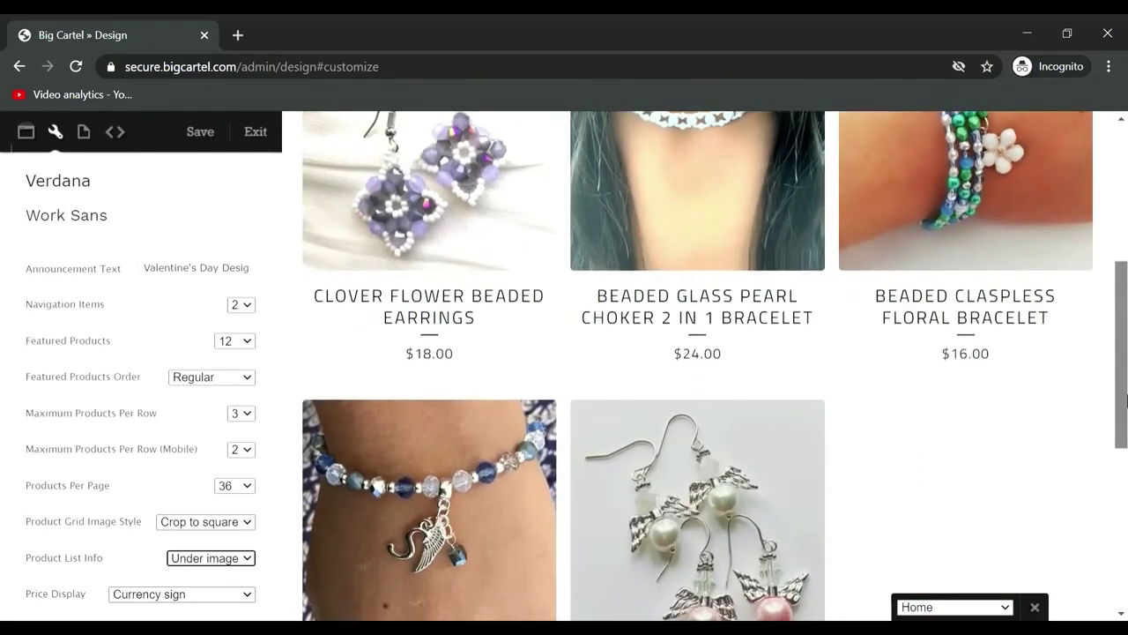
left_click(233, 524)
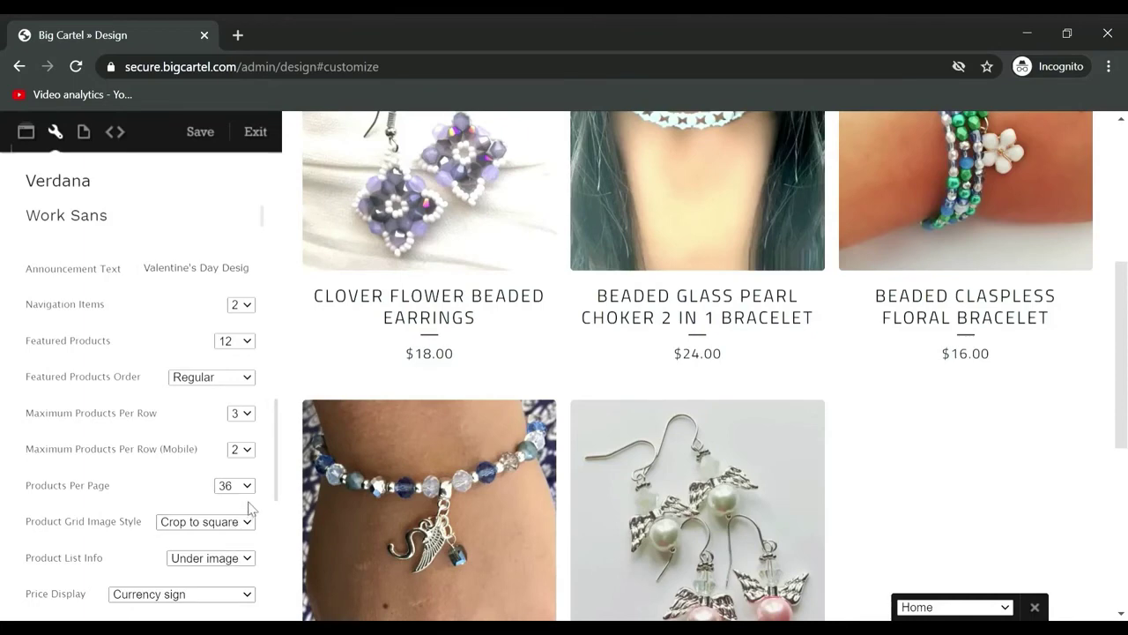
scroll(280, 542, "down", 5)
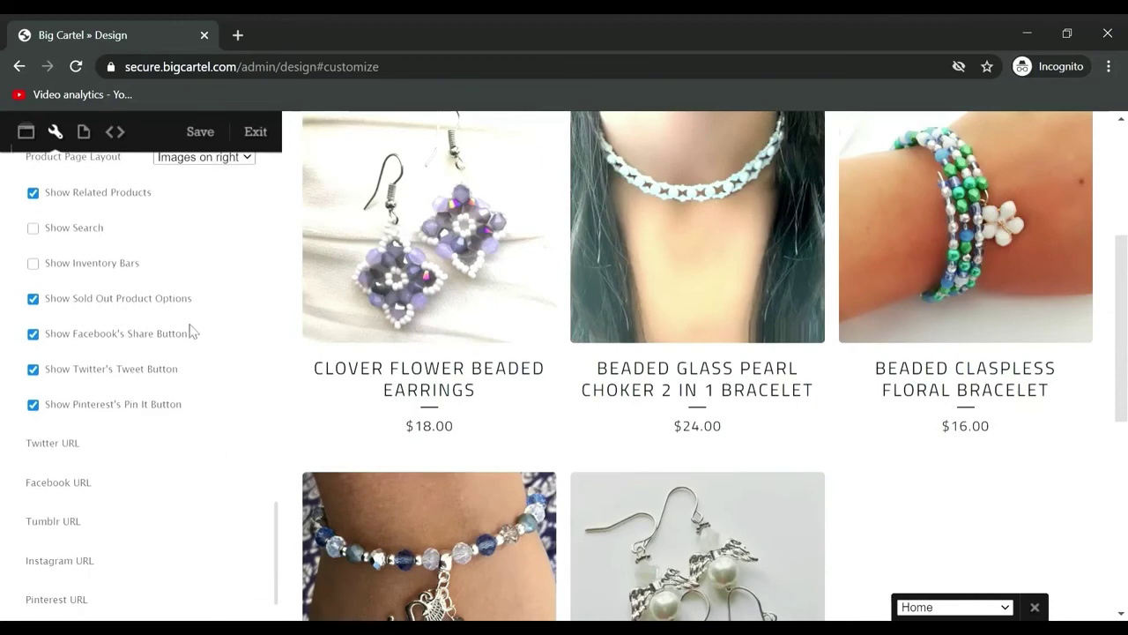
mouse_move(161, 341)
Step: Open the Beaded Glass Pearl Choker 2 in 1 Bracelet ($24.00) product page in the preview
left_click(608, 259)
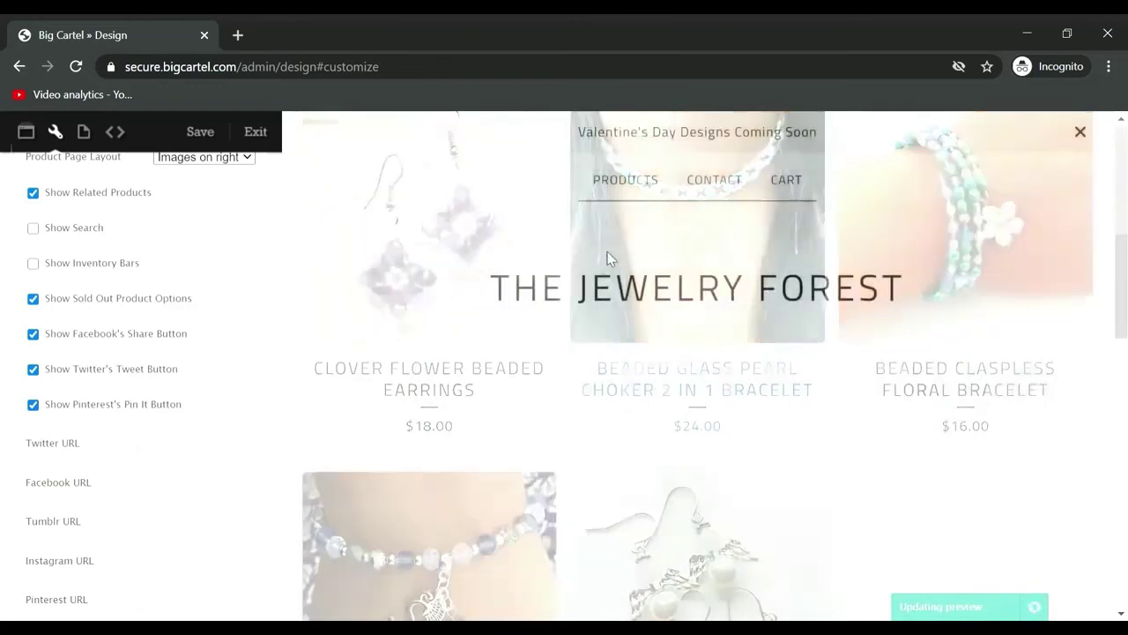
left_click_drag(1121, 231, 1123, 412)
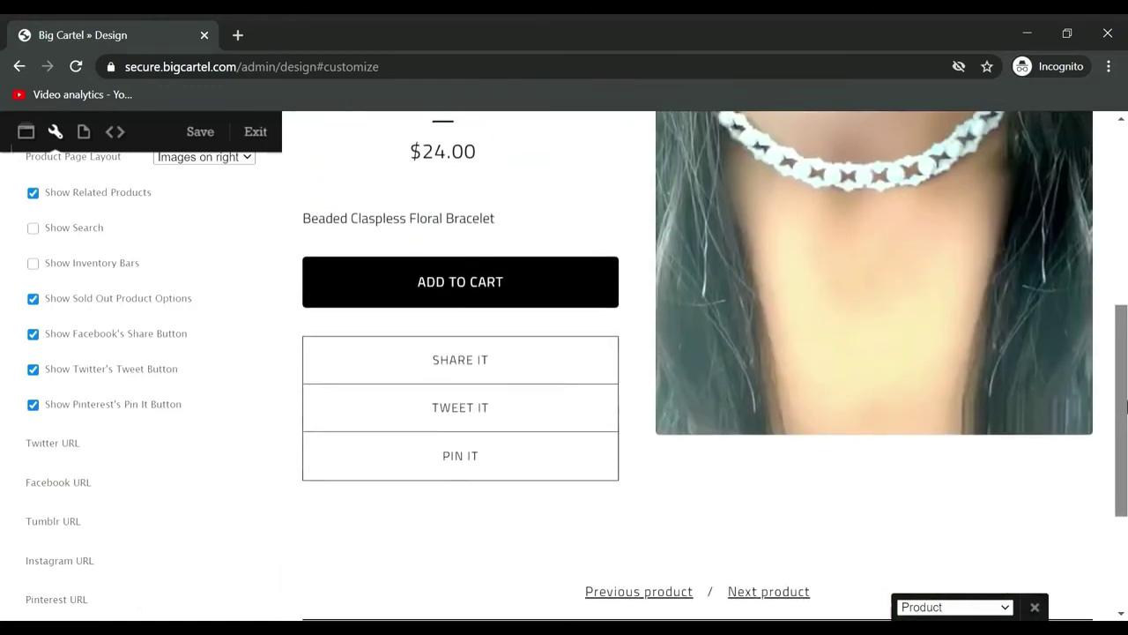
mouse_move(479, 359)
mouse_move(464, 465)
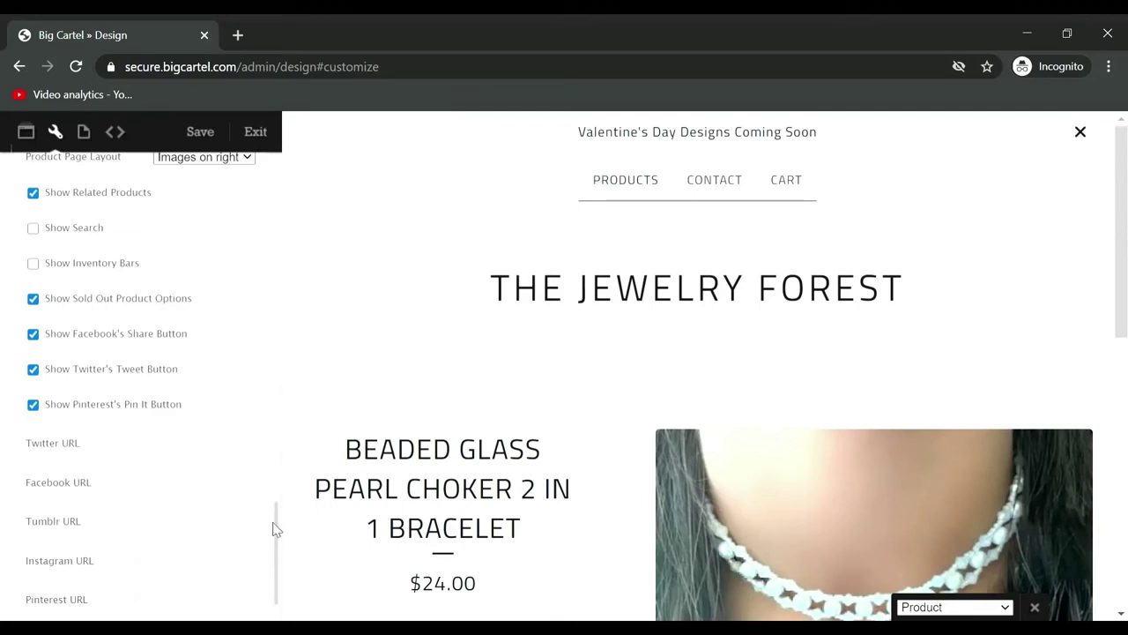
left_click_drag(282, 536, 274, 183)
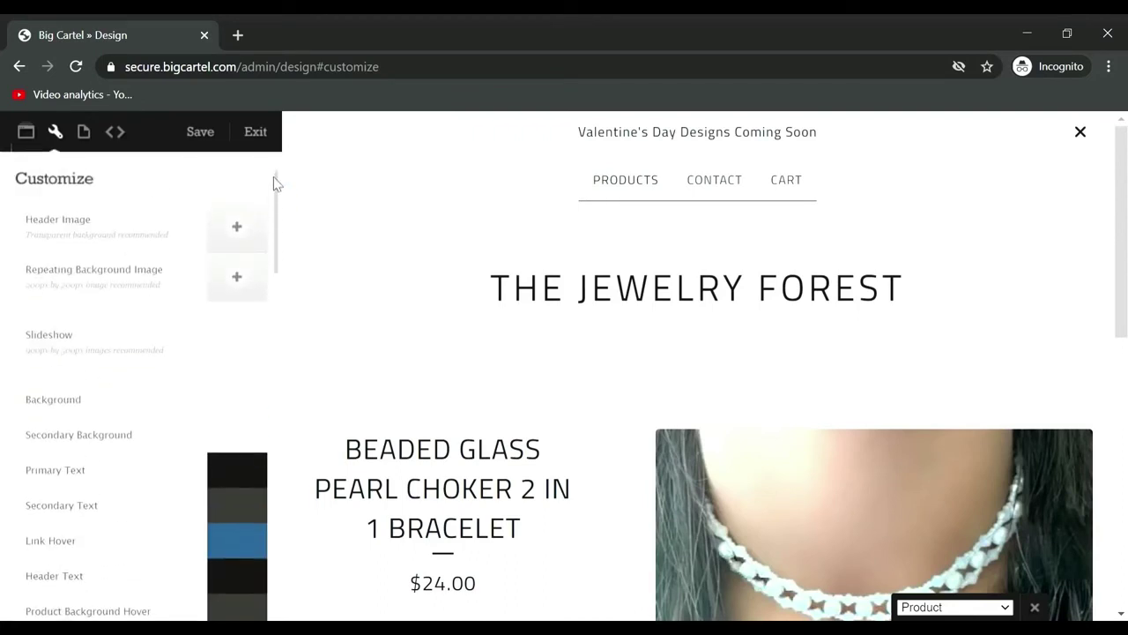
Step: Set the Secondary Background colour to mauve #C593C9 and save the design
left_click(247, 442)
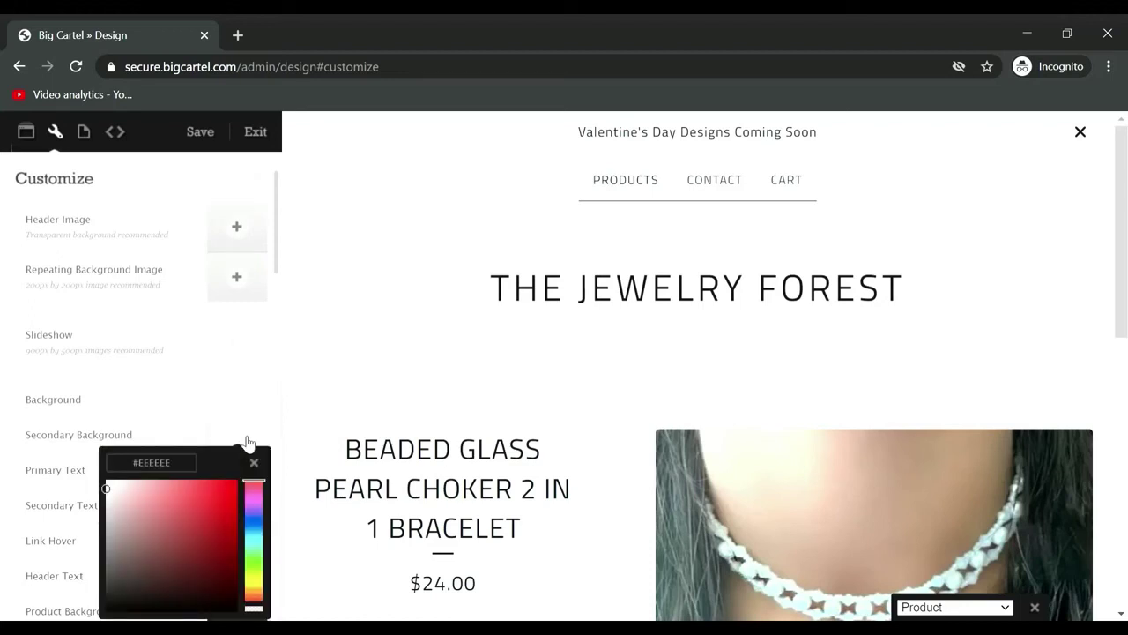
left_click(269, 513)
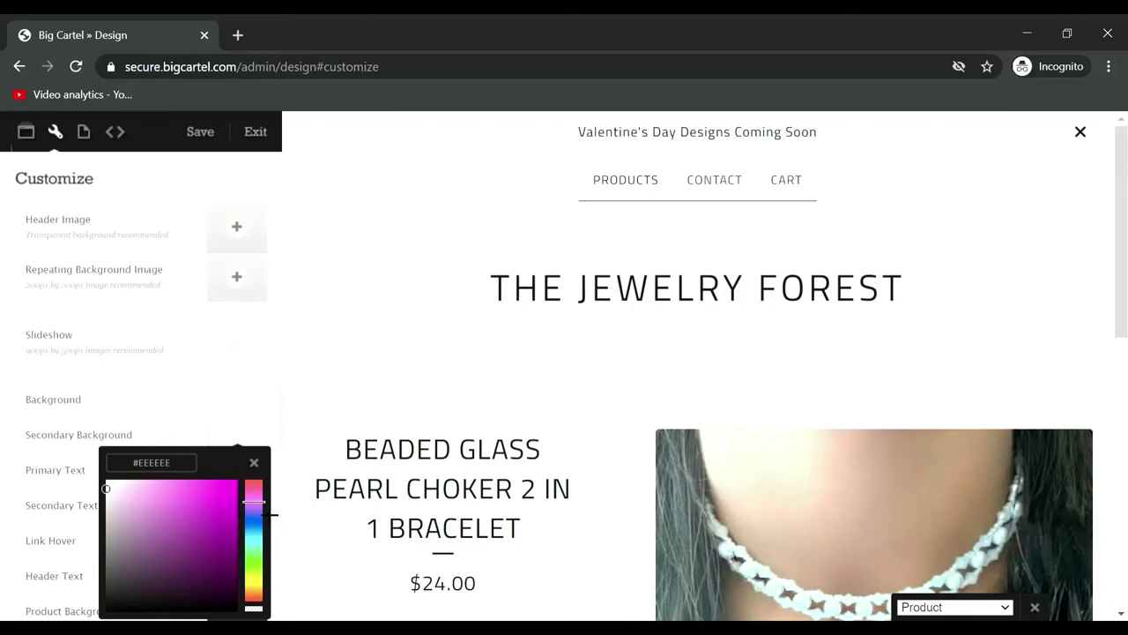
left_click(197, 517)
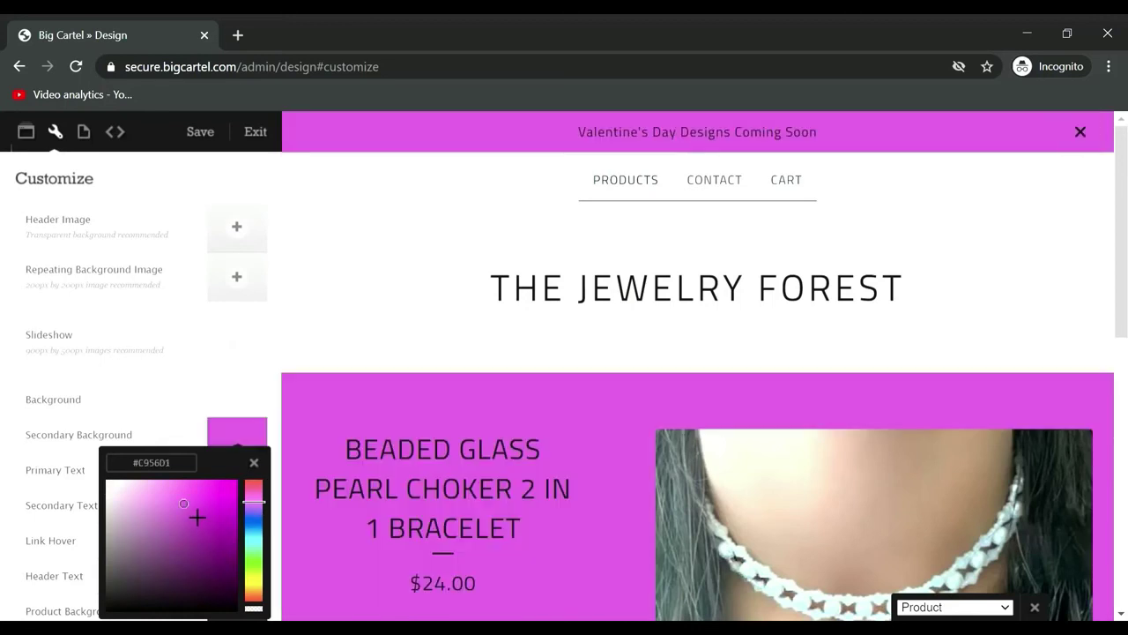
mouse_move(196, 518)
left_mouse_down()
mouse_move(187, 493)
mouse_move(167, 502)
mouse_move(130, 480)
mouse_move(151, 479)
left_mouse_up()
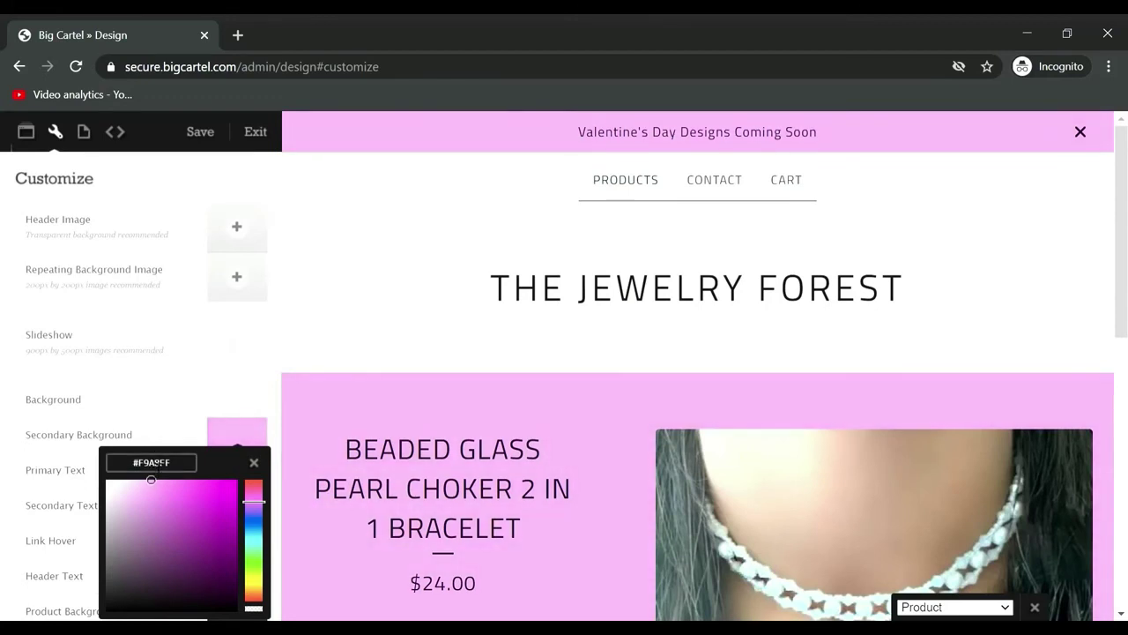
left_click_drag(152, 483, 153, 528)
left_click(308, 342)
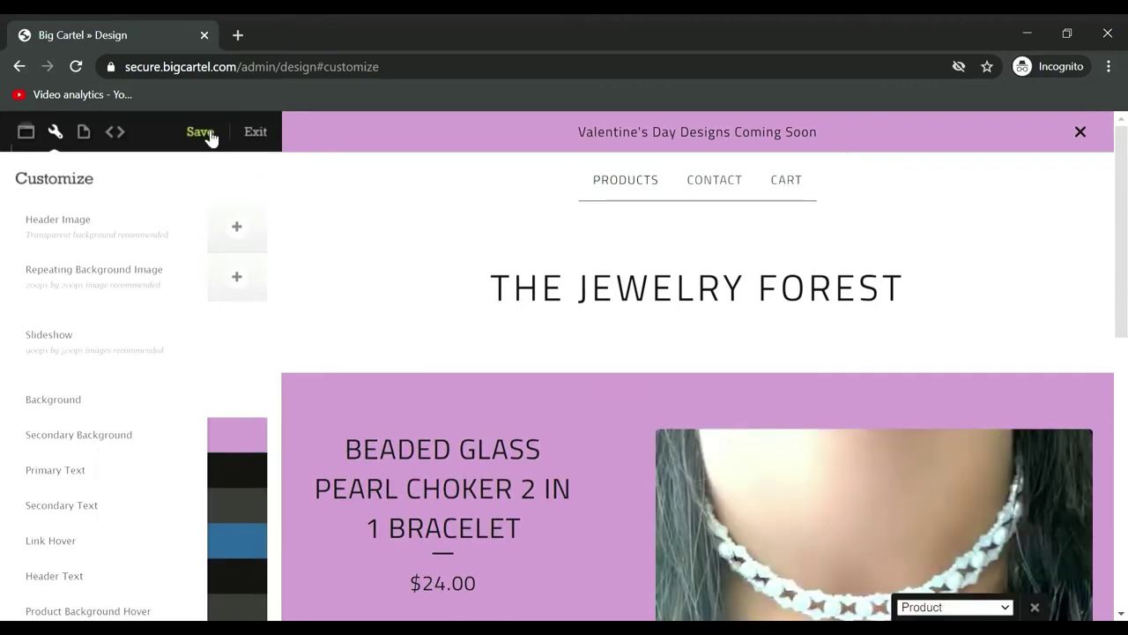
left_click(208, 134)
Step: Open the Pages section and preview the Contact page
left_click(85, 132)
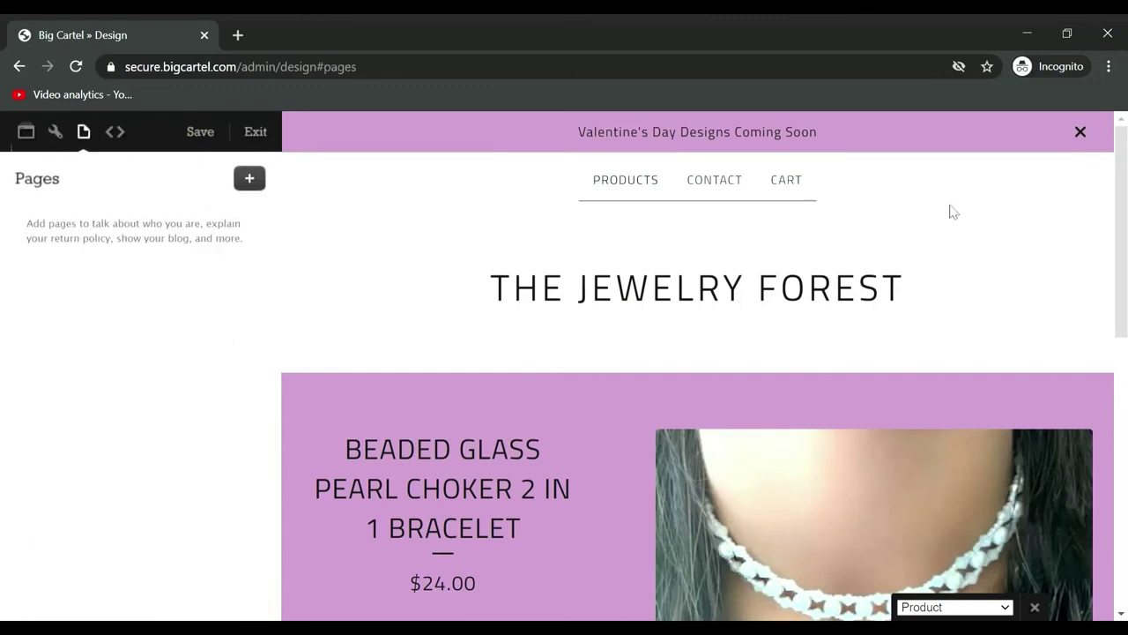
scroll(882, 353, "down", 10)
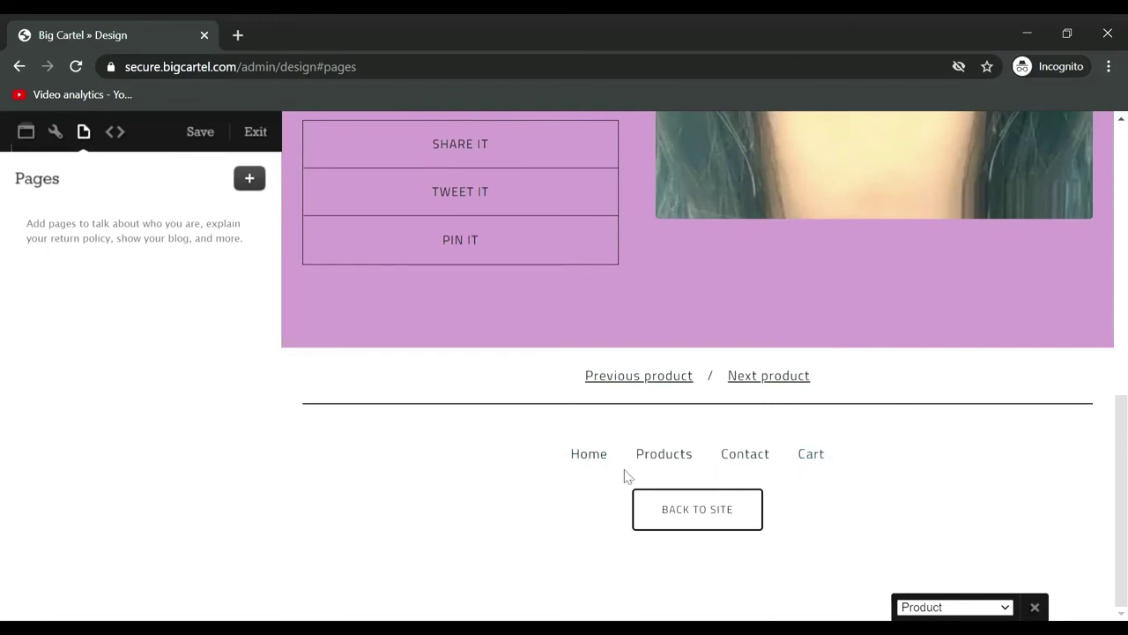
left_click(764, 456)
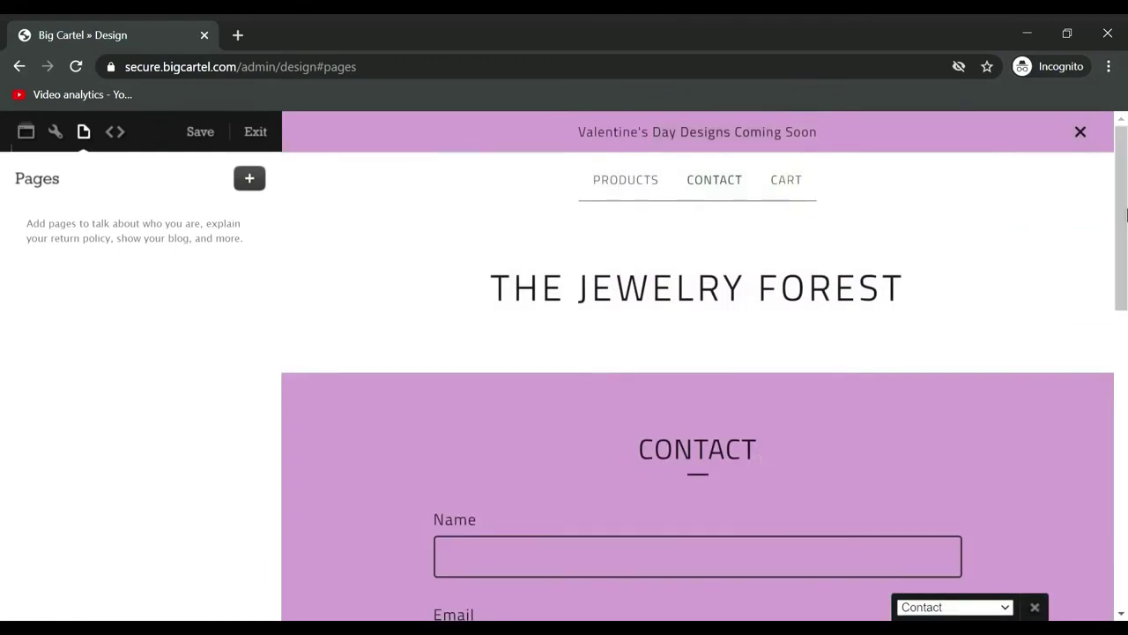
left_click_drag(1126, 214, 1126, 445)
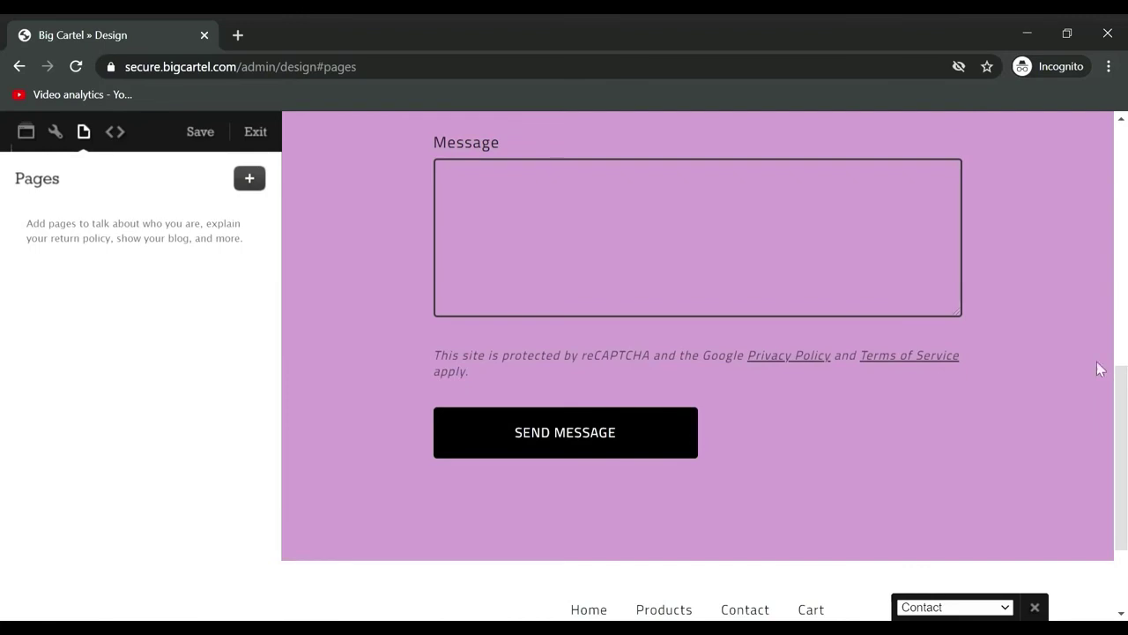
scroll(1100, 368, "down", 2)
scroll(785, 199, "up", 3)
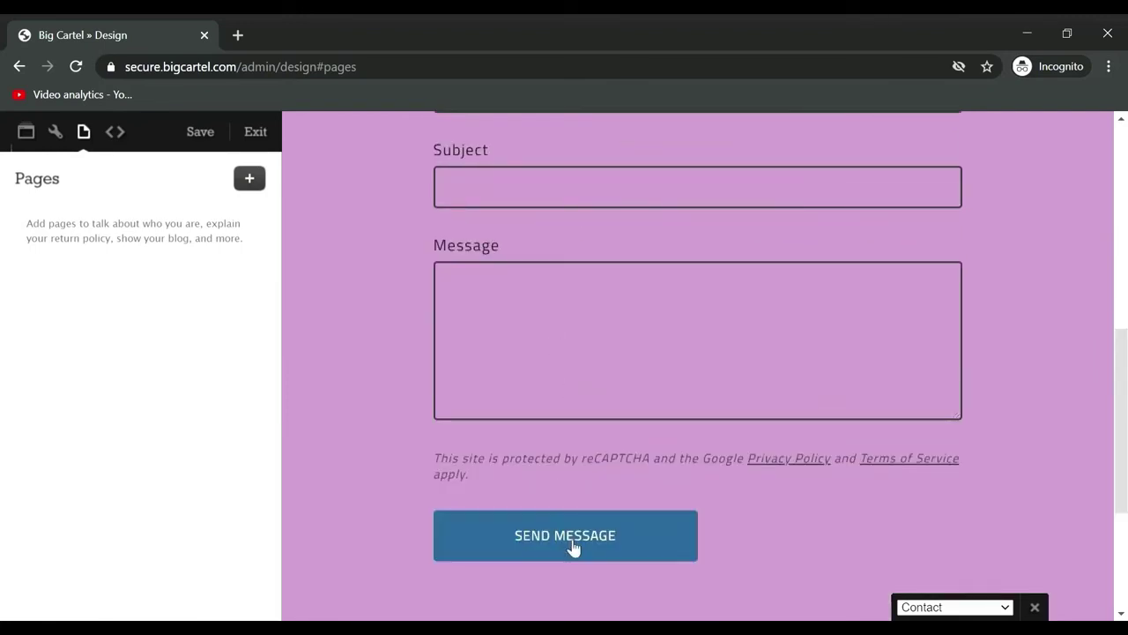
left_click_drag(1122, 414, 1124, 295)
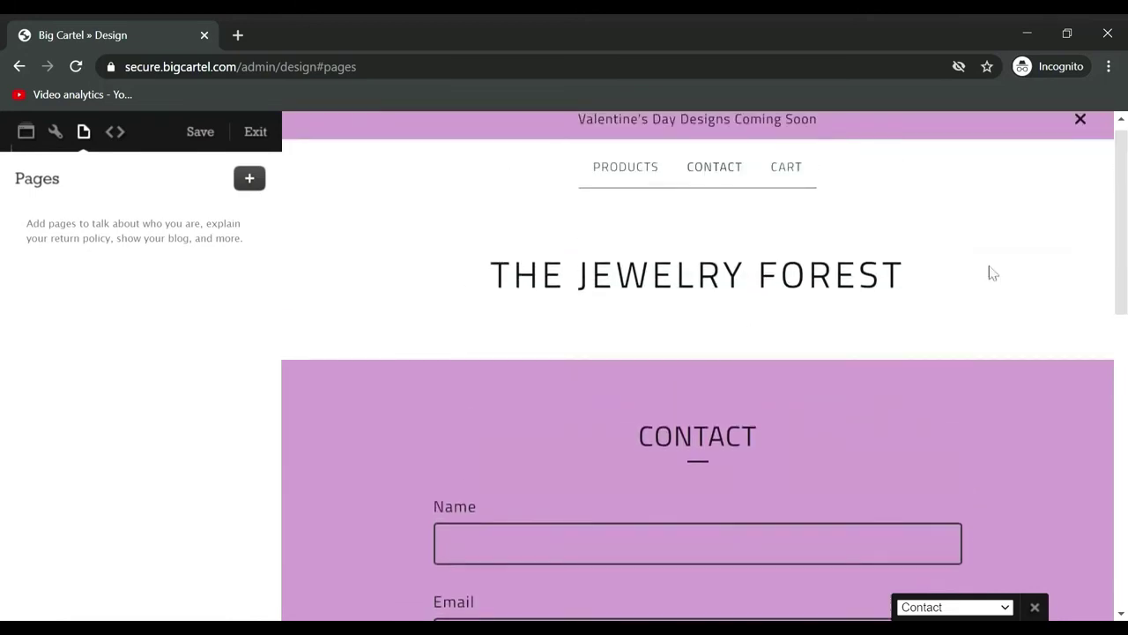
left_click_drag(1121, 221, 1122, 513)
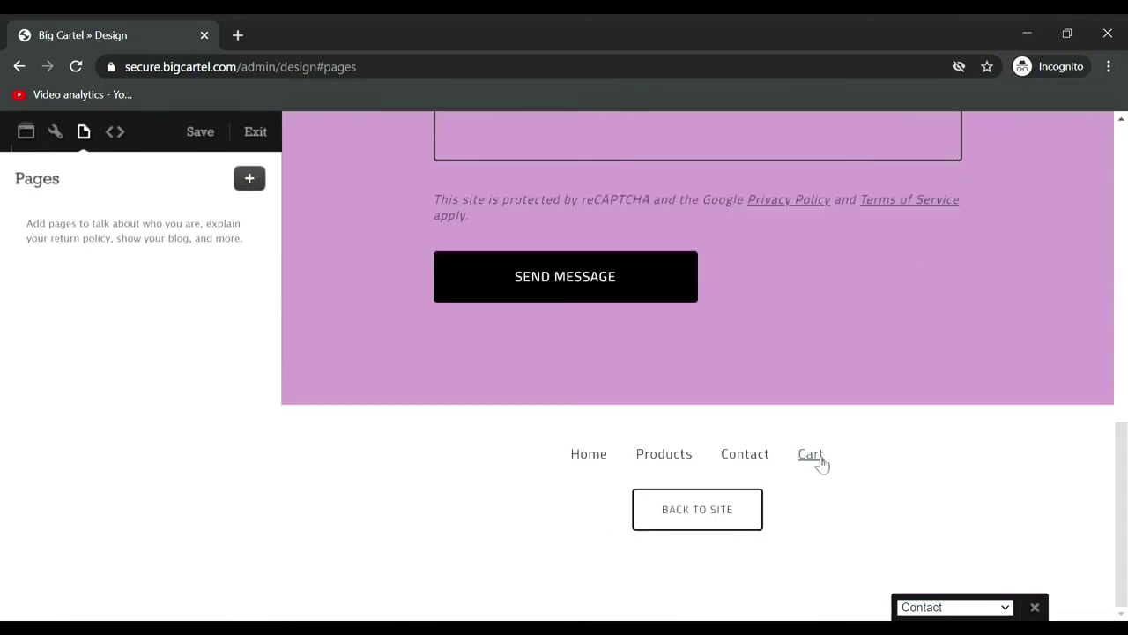
Step: Preview the Cart and Products pages in the lilac storefront
left_click(811, 454)
left_click_drag(1124, 227, 1127, 410)
left_click_drag(1126, 469, 1126, 545)
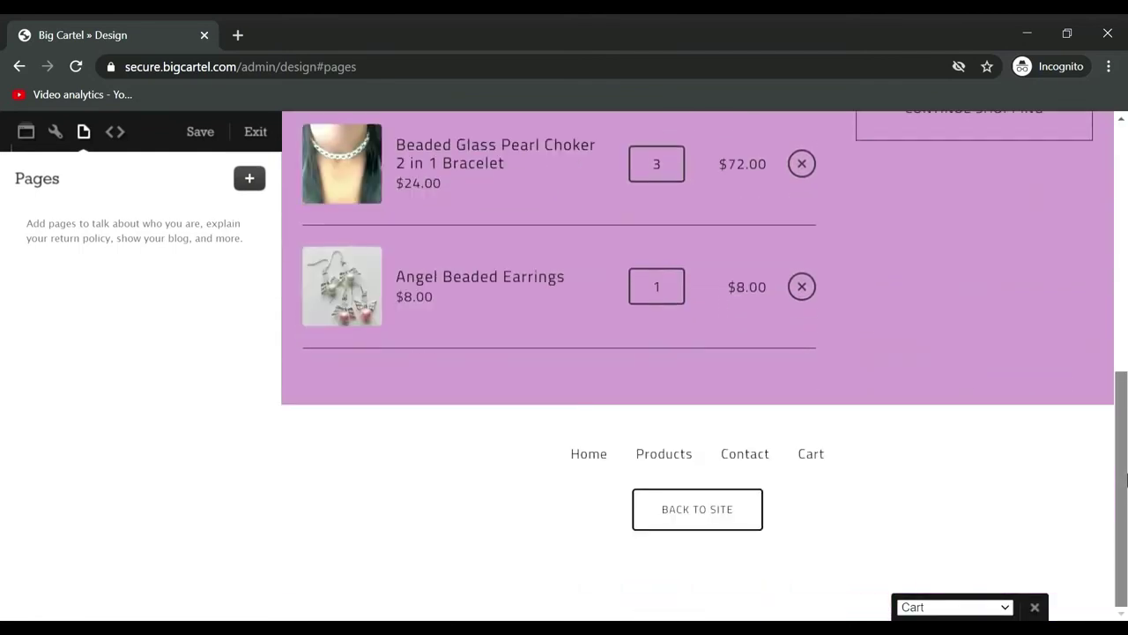
left_click(675, 456)
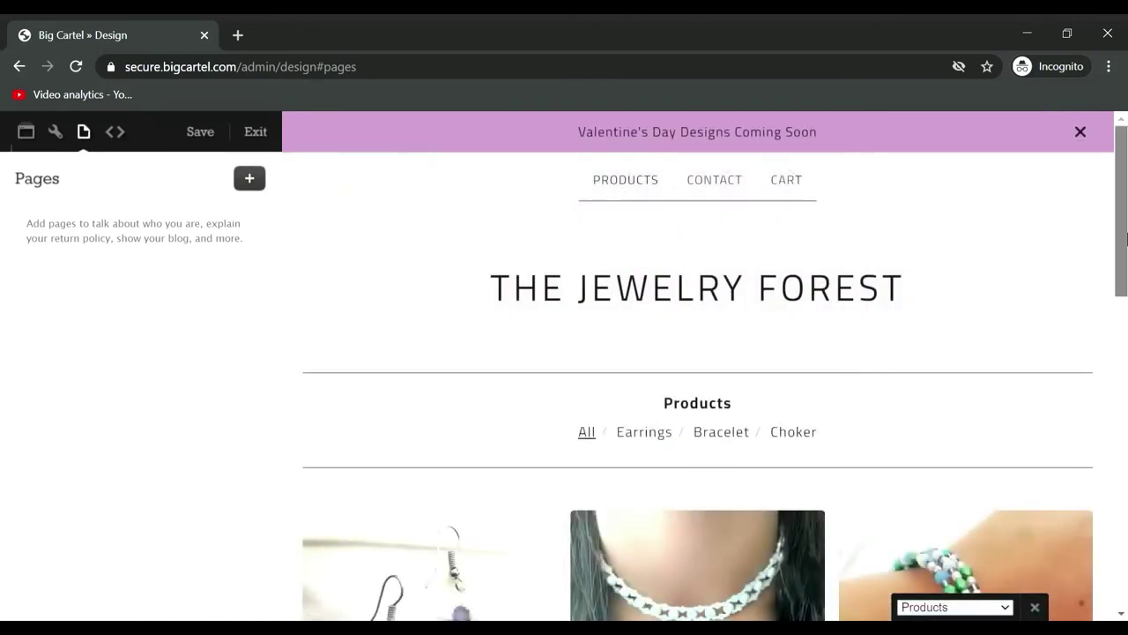
left_click_drag(1126, 237, 1127, 443)
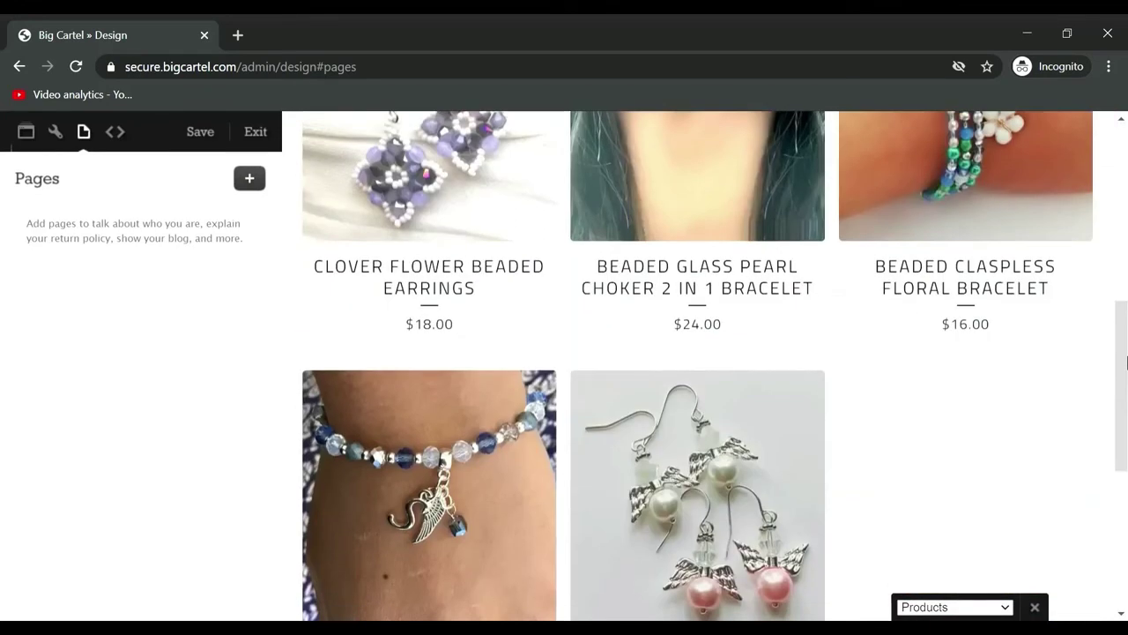
scroll(1126, 446, "down", 3)
scroll(1127, 446, "down", 2)
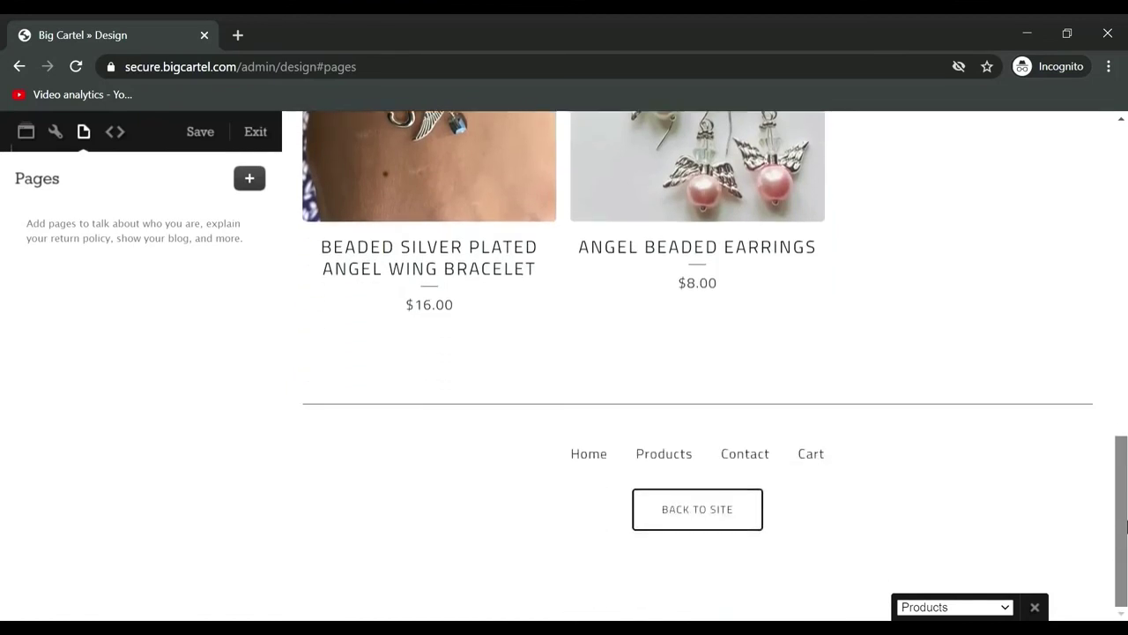
Step: Add a new page named 'Shipping'
left_click(249, 178)
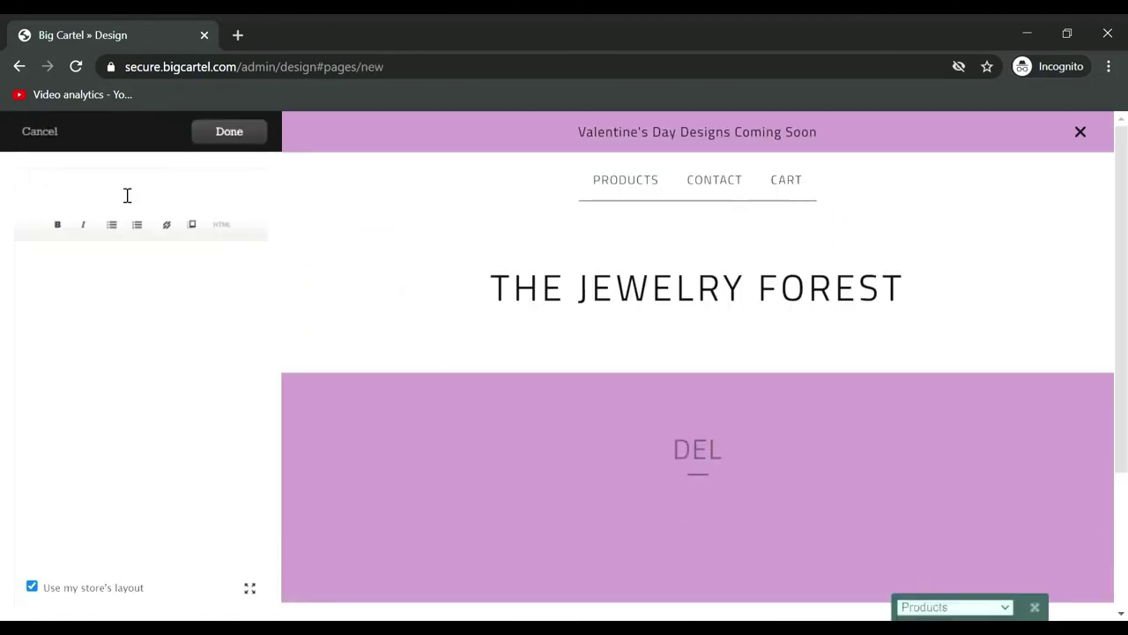
type("Shippin")
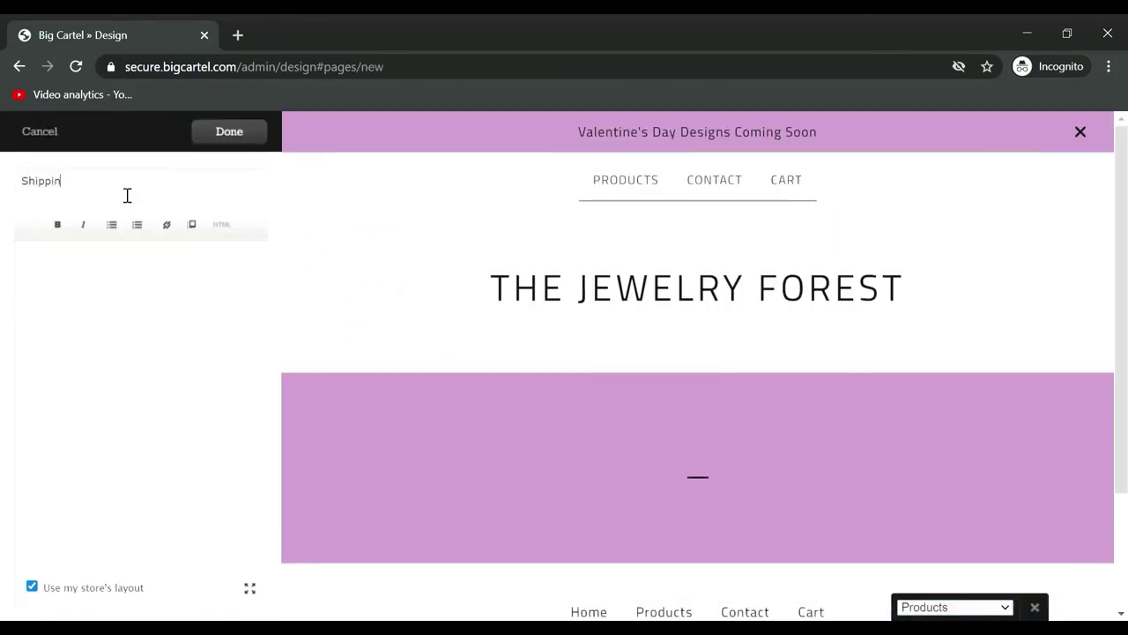
type("g")
left_click(113, 259)
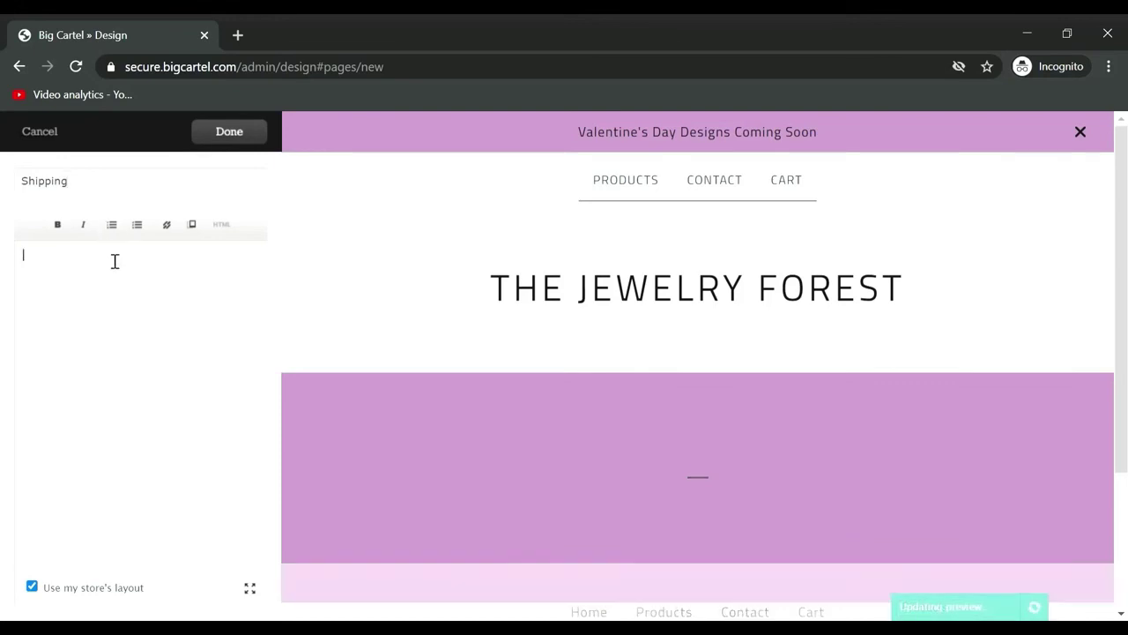
left_click(226, 141)
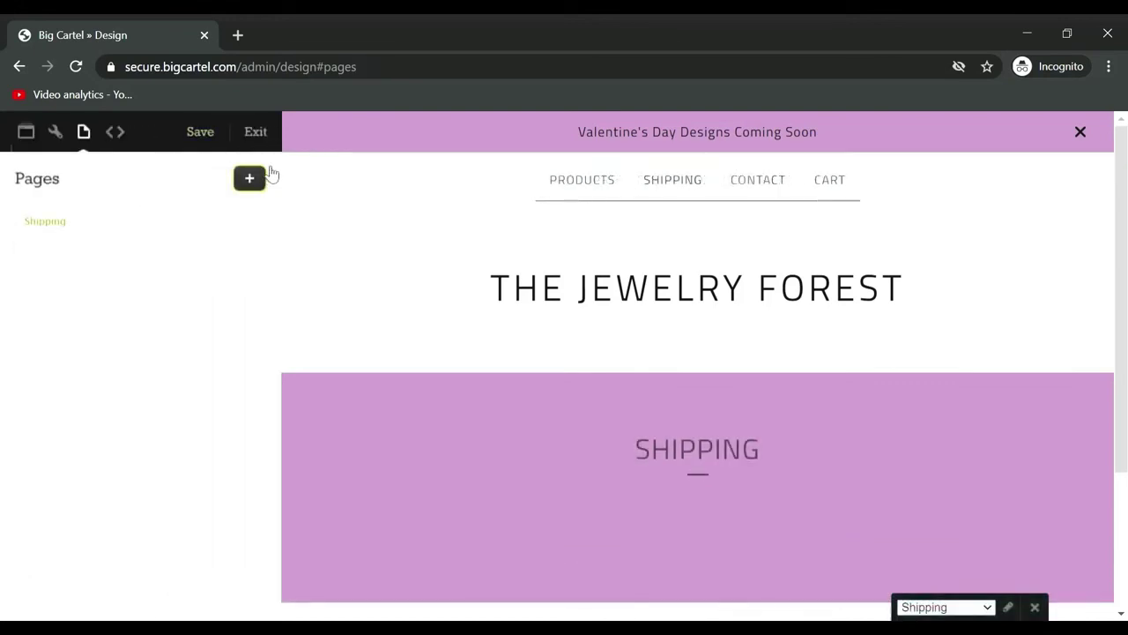
Step: Add a new page named 'Return Policy'
left_click(261, 179)
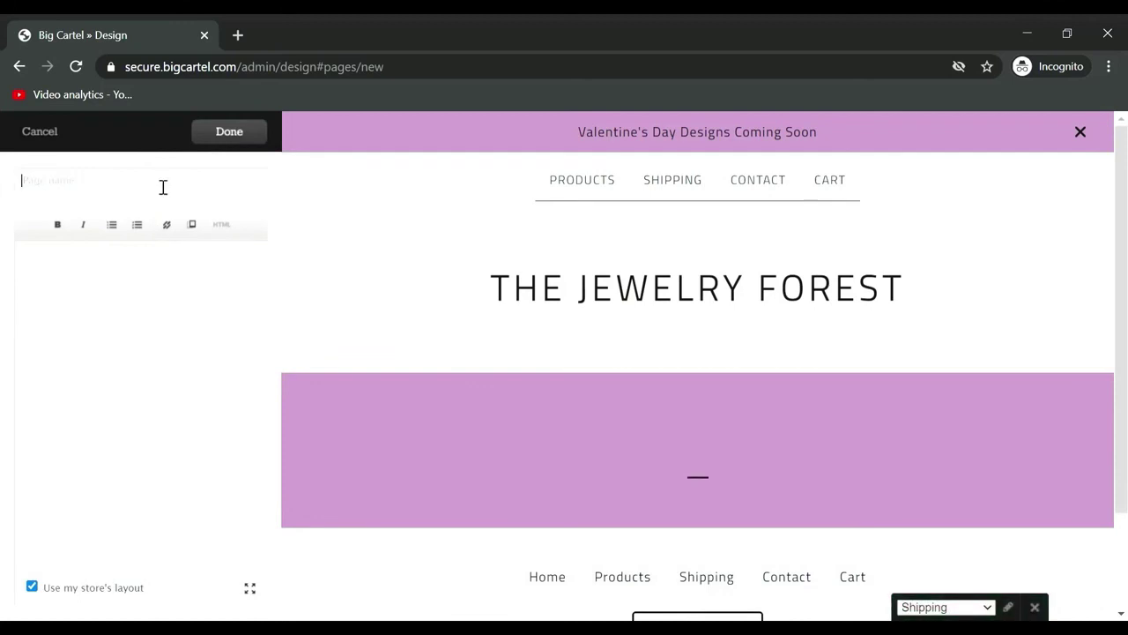
type("Return Policy")
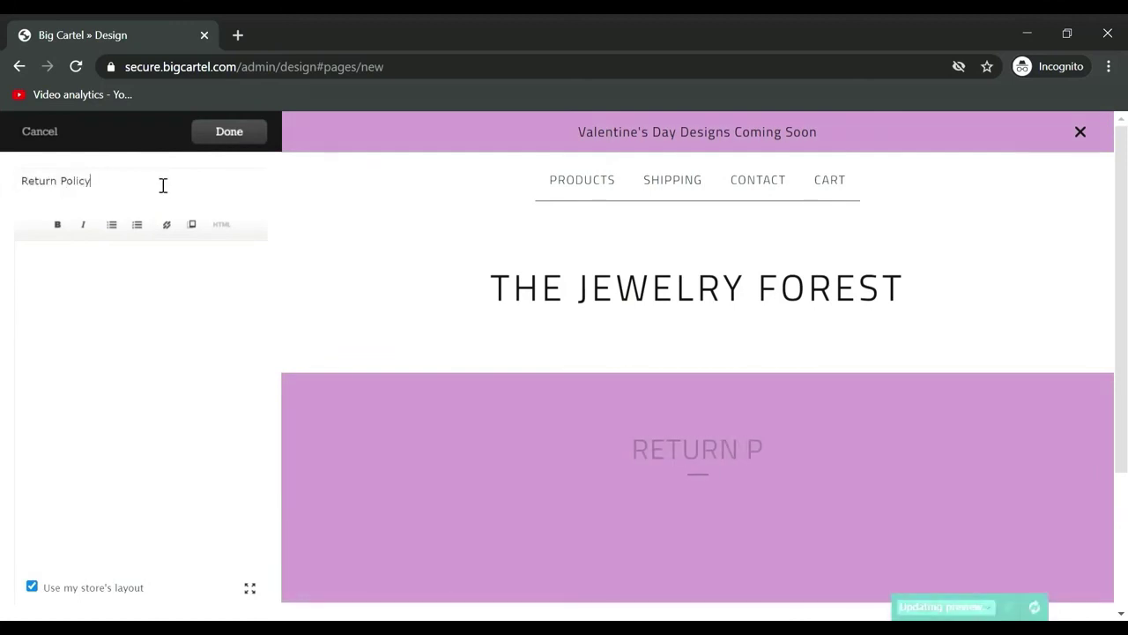
left_click(140, 315)
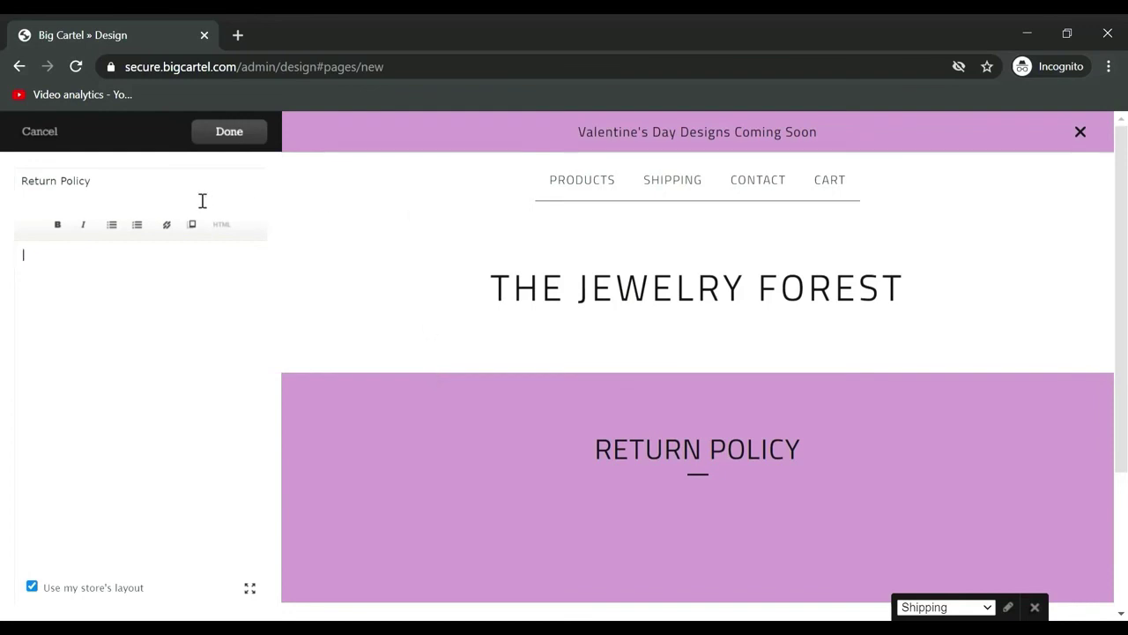
left_click(226, 134)
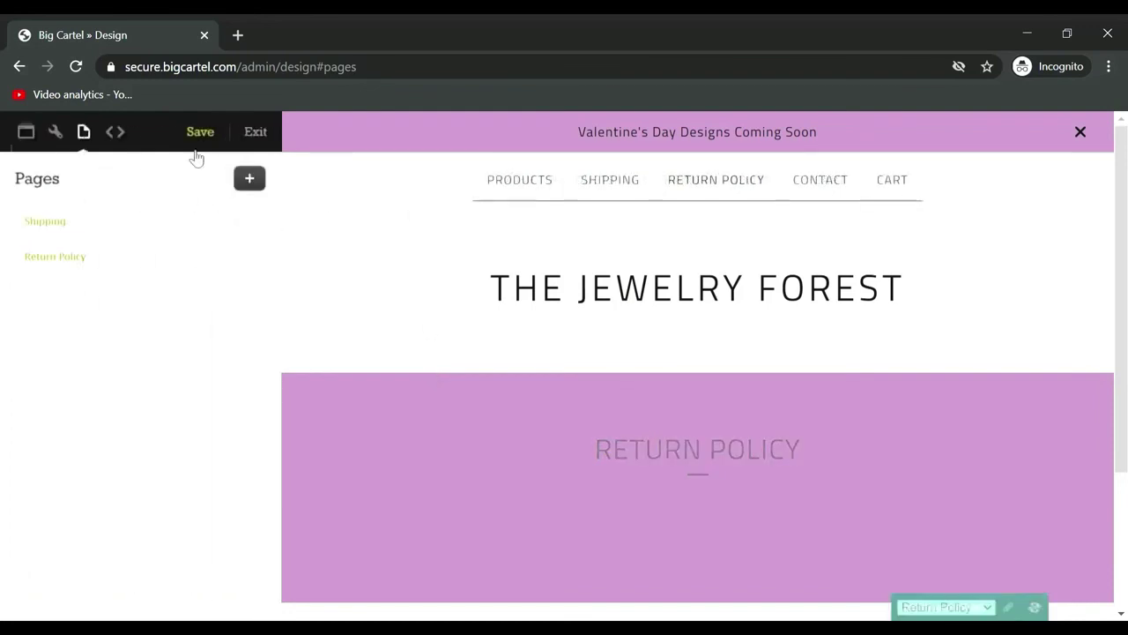
Step: Add a new page named 'About'
left_click(255, 187)
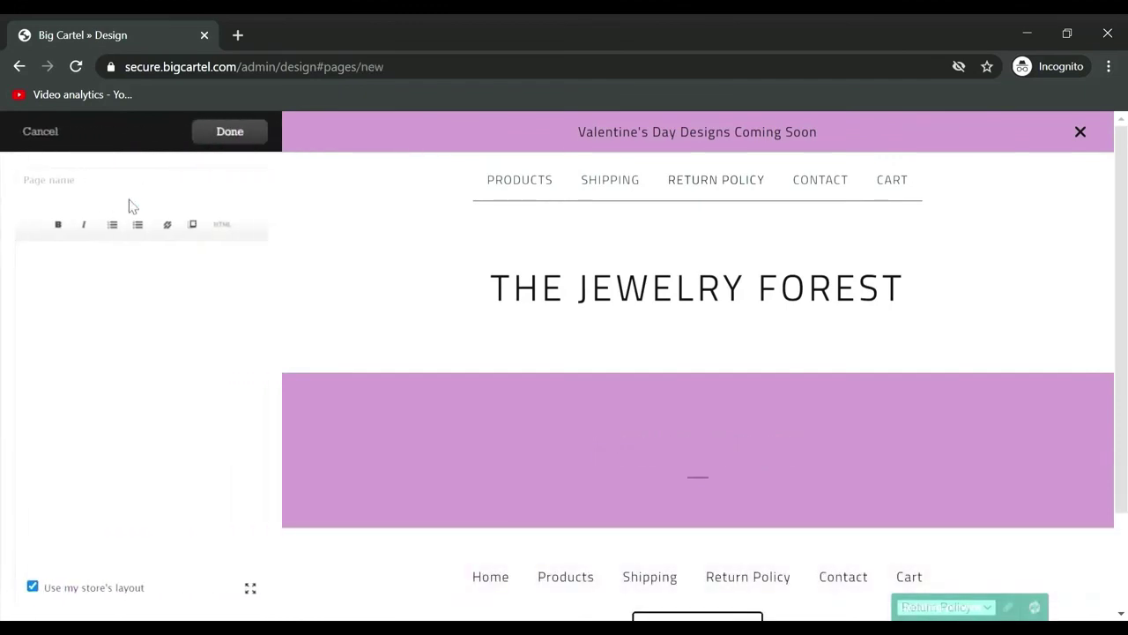
type("About")
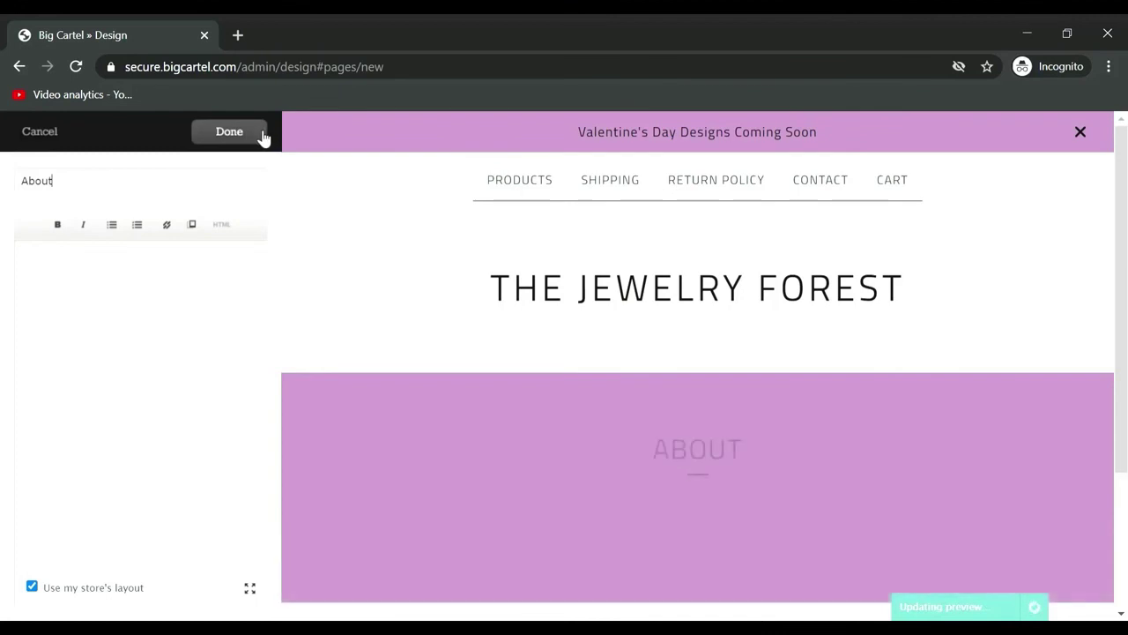
left_click(262, 134)
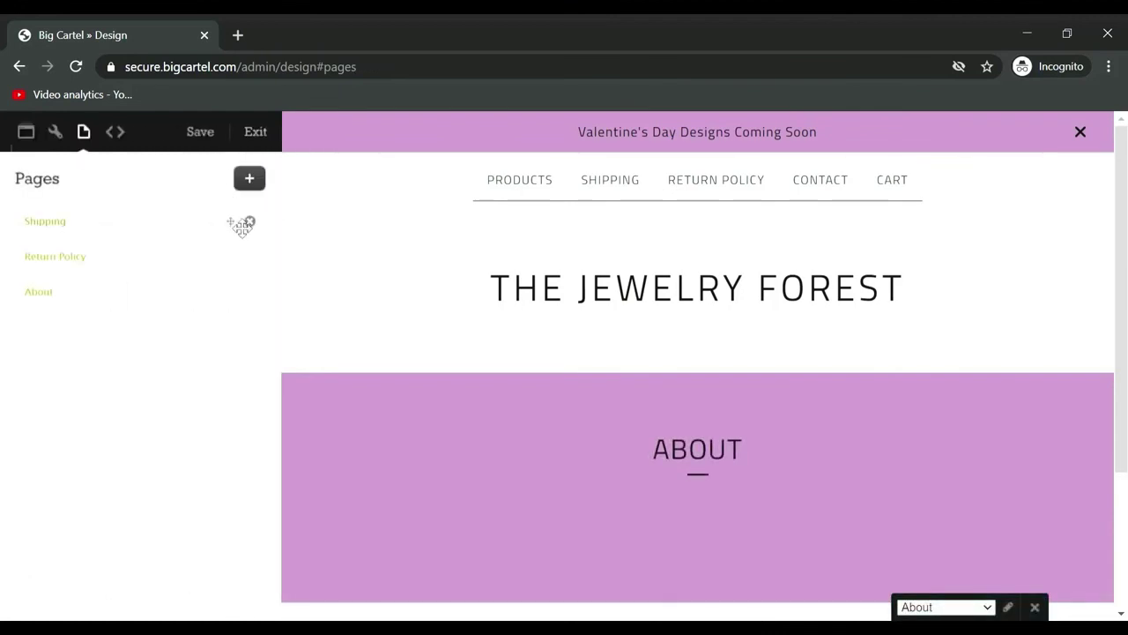
Step: Drag the page rows into the order About, Shipping, Return Policy, then check the About page
mouse_move(236, 258)
left_click_drag(237, 258, 227, 309)
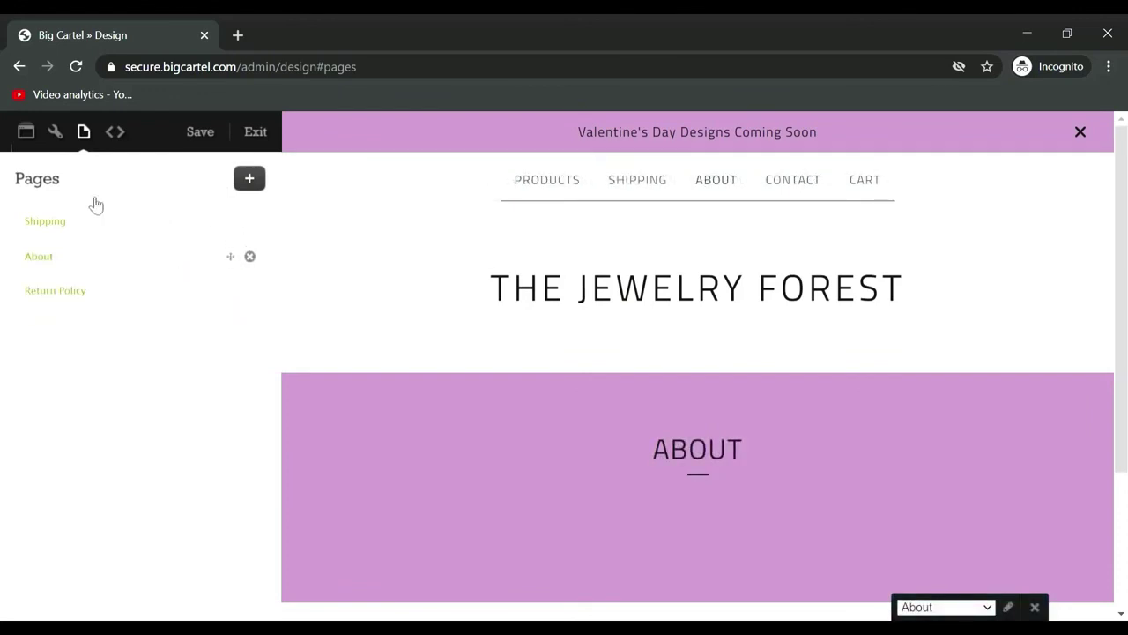
left_click_drag(55, 208, 65, 181)
left_click_drag(239, 259, 161, 202)
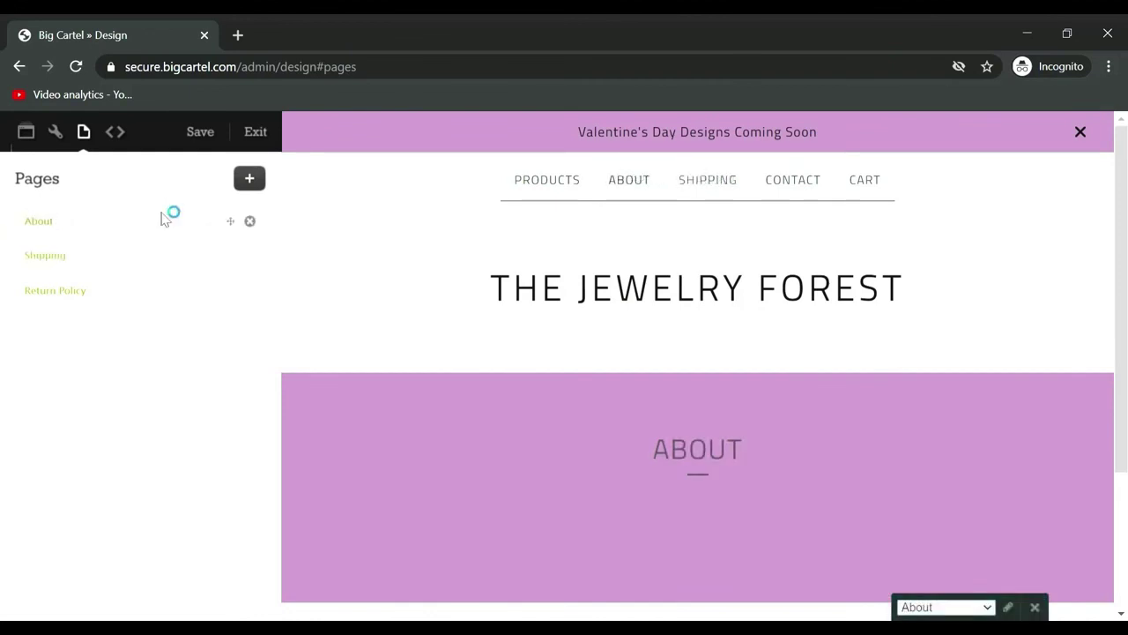
left_click(144, 253)
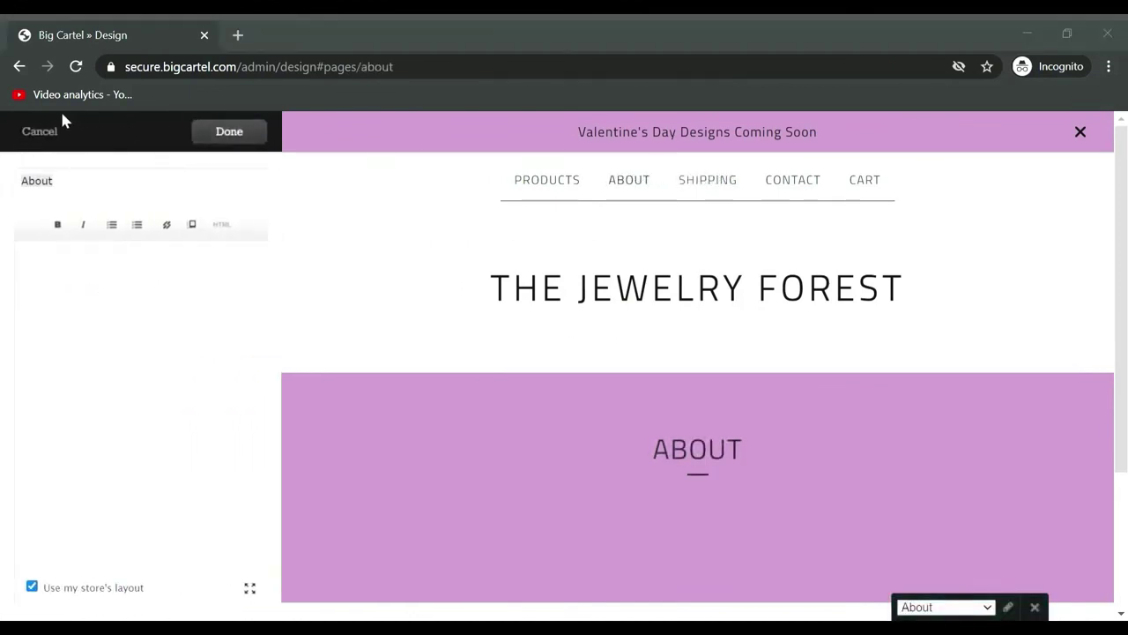
left_click(234, 142)
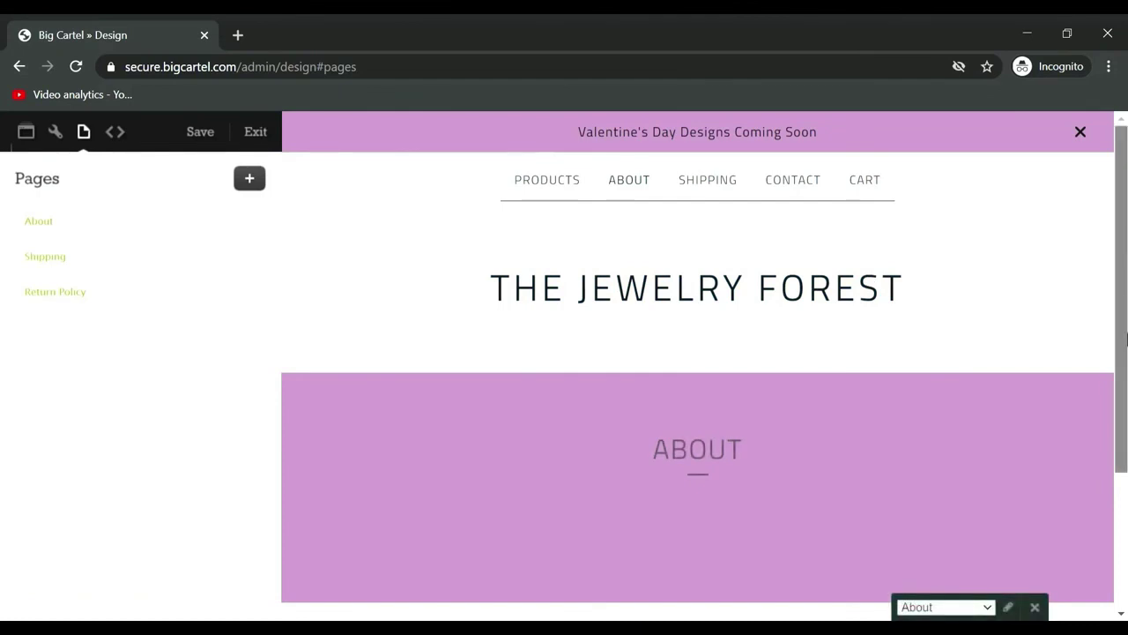
left_click(1127, 504)
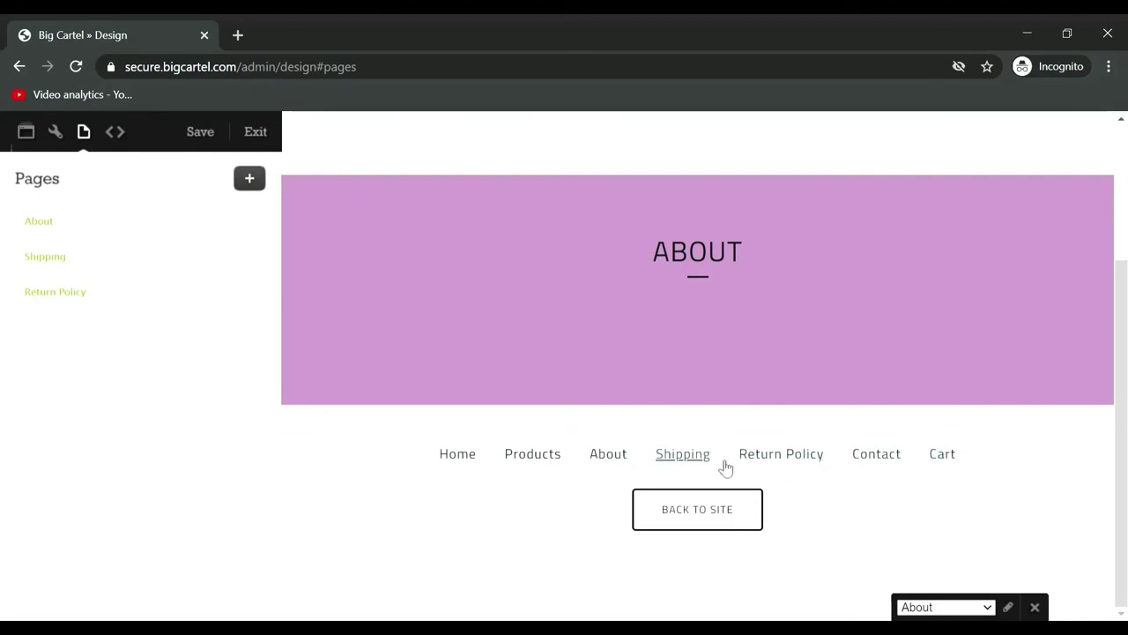
Step: Open the theme CSS under Advanced, scroll through the stylesheet, and close it unchanged
left_click(114, 134)
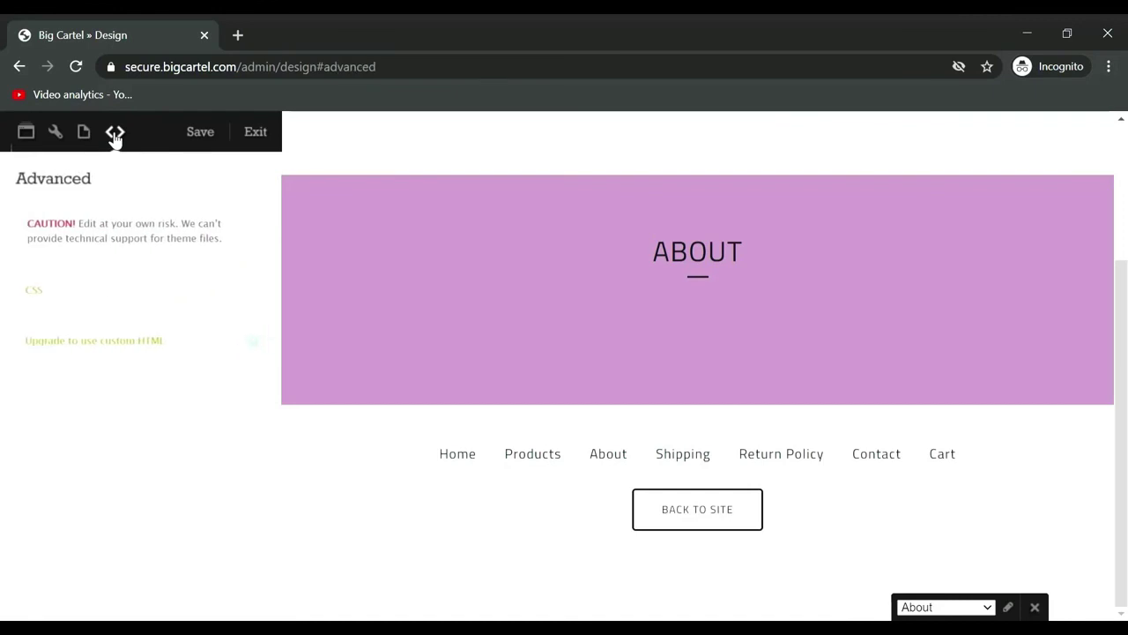
left_click(118, 293)
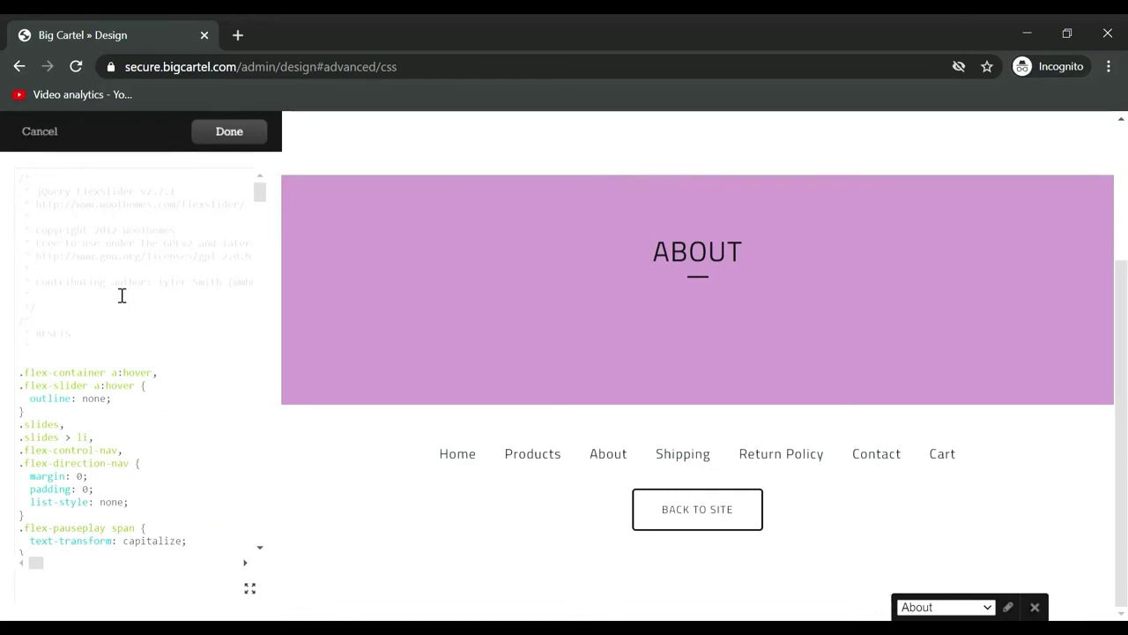
scroll(262, 264, "down", 10)
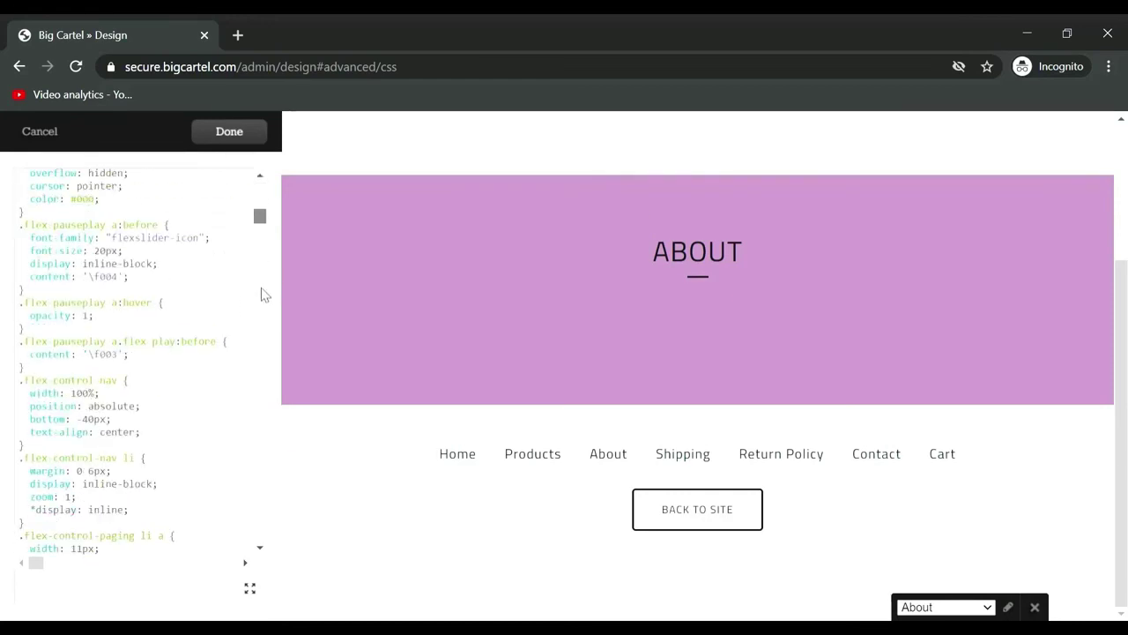
scroll(265, 262, "down", 5)
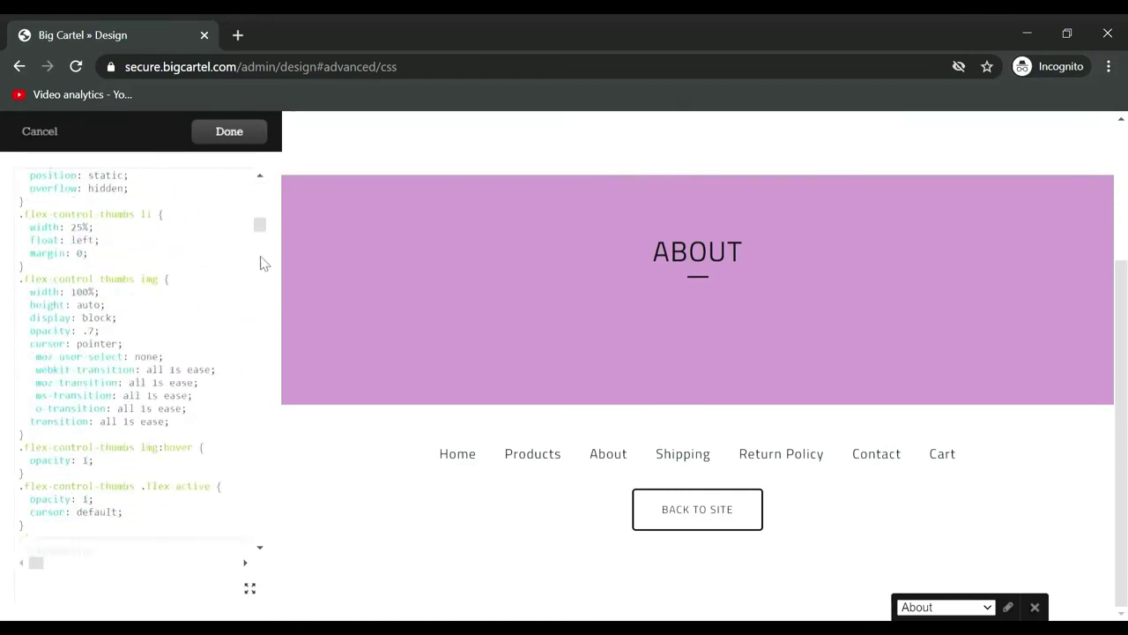
scroll(262, 229, "down", 8)
scroll(262, 212, "up", 3)
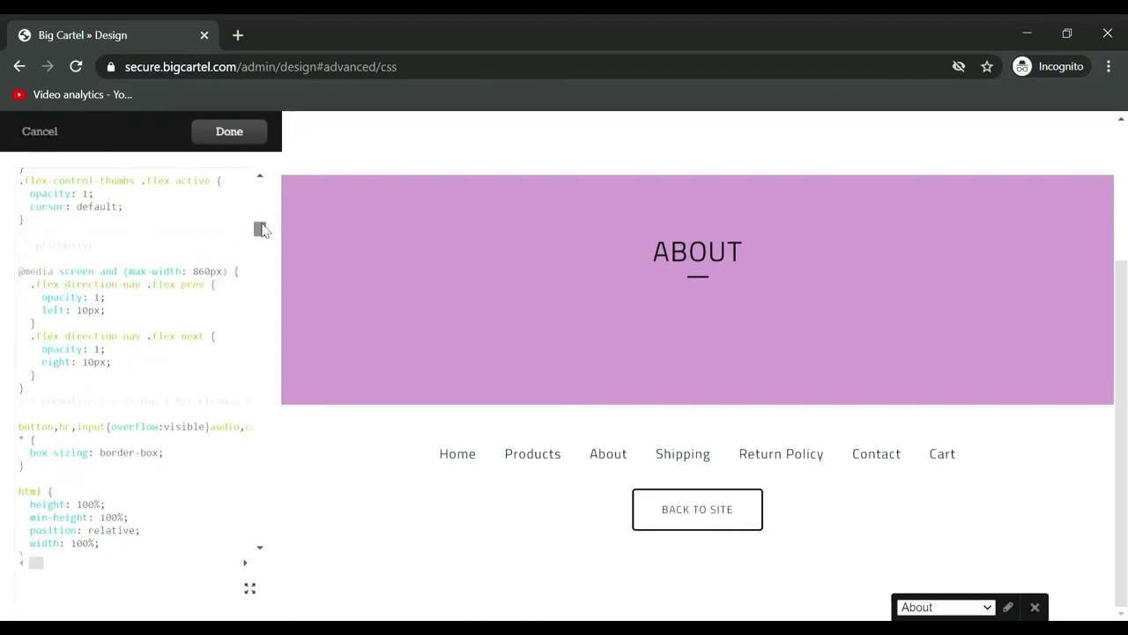
scroll(262, 229, "down", 5)
left_click_drag(260, 236, 260, 185)
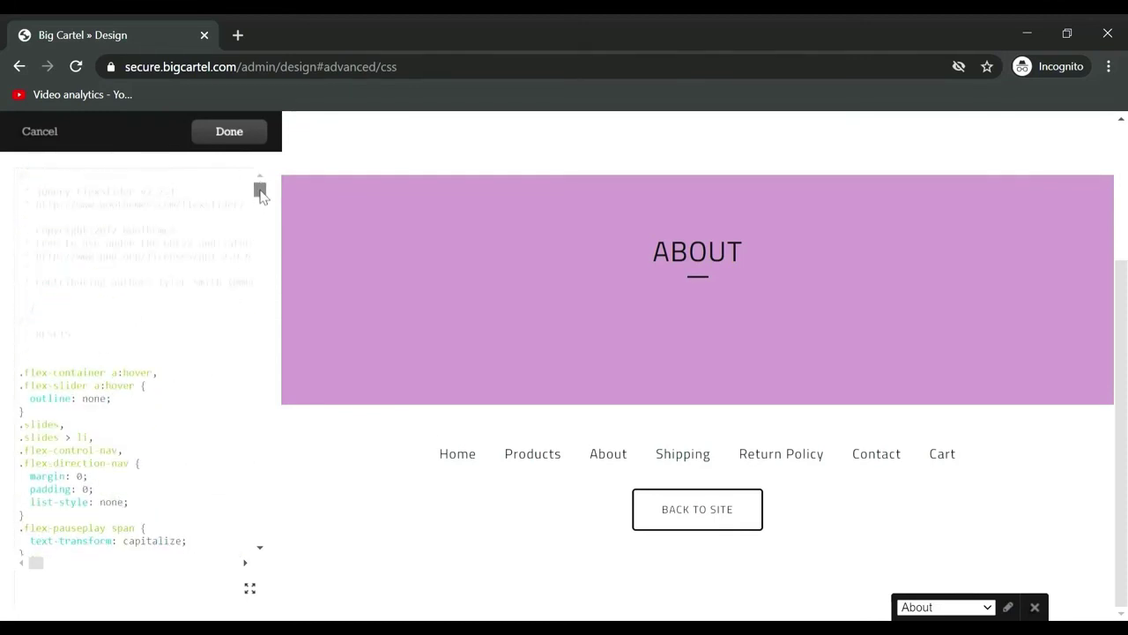
left_click(99, 334)
key("Escape")
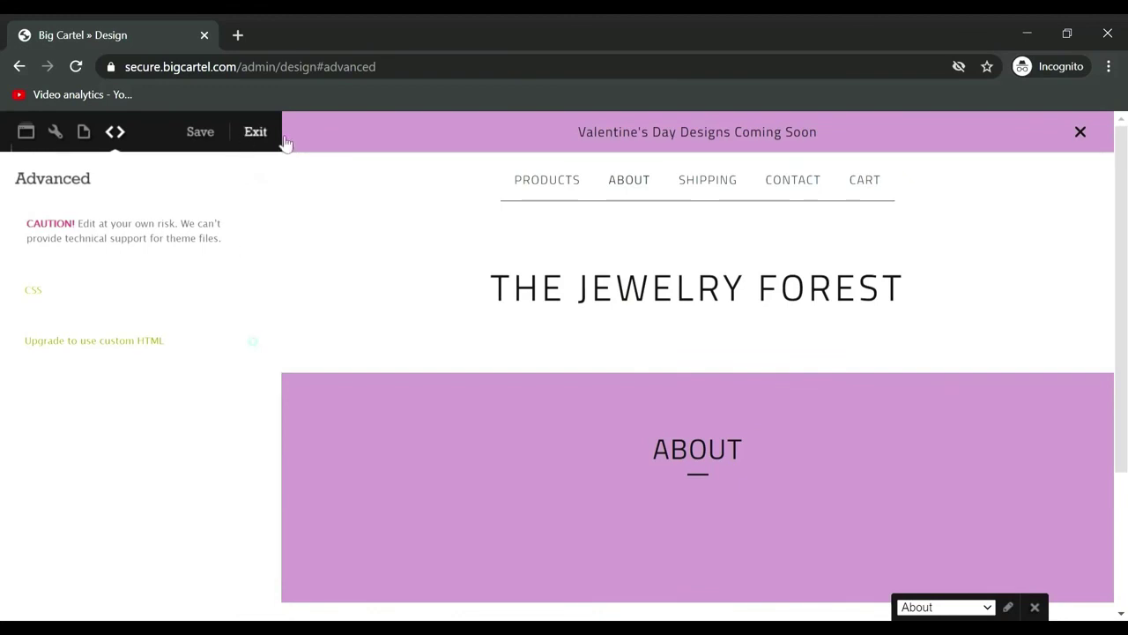
Step: Switch the preview to the Contact page and scroll through its lilac form and footer links
left_click_drag(1126, 218, 1126, 405)
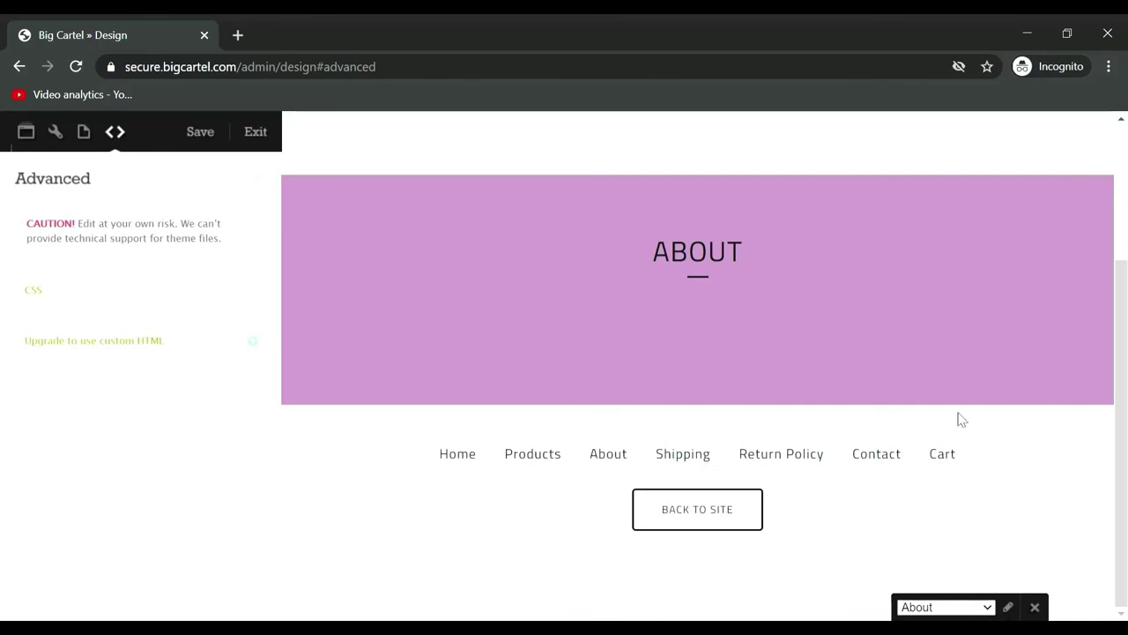
key("c")
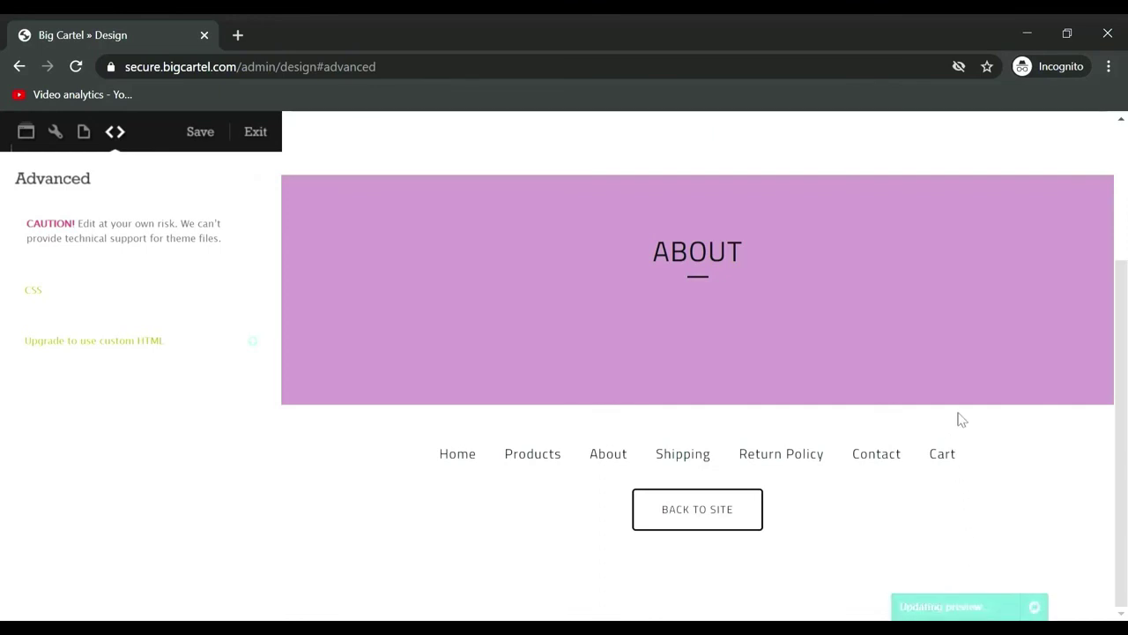
scroll(864, 353, "down", 4)
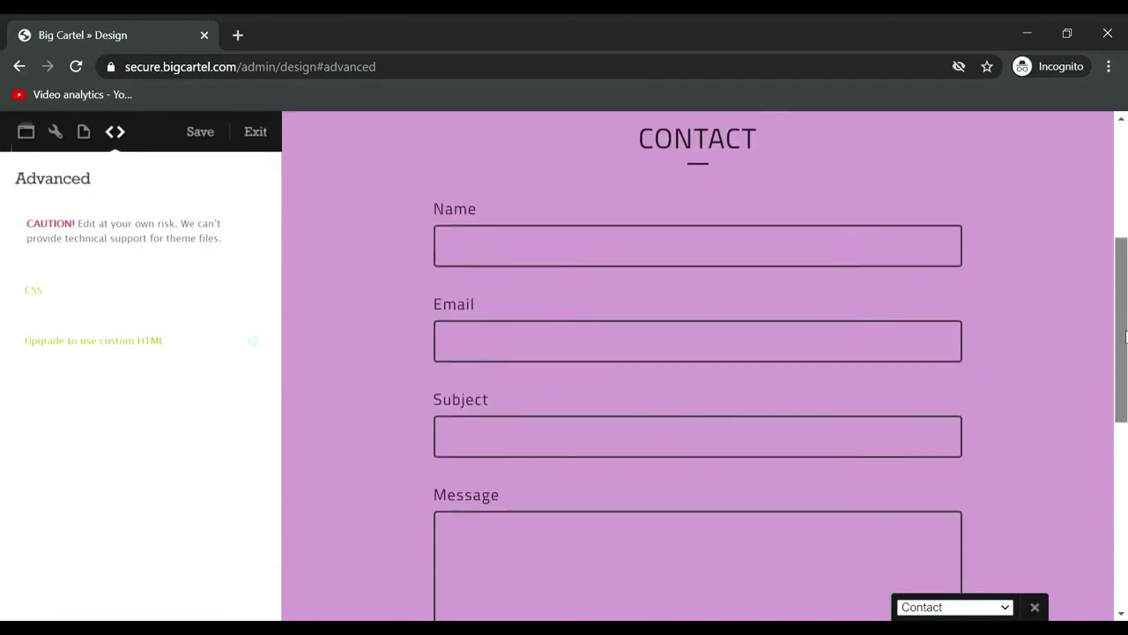
scroll(755, 280, "up", 3)
scroll(984, 262, "down", 6)
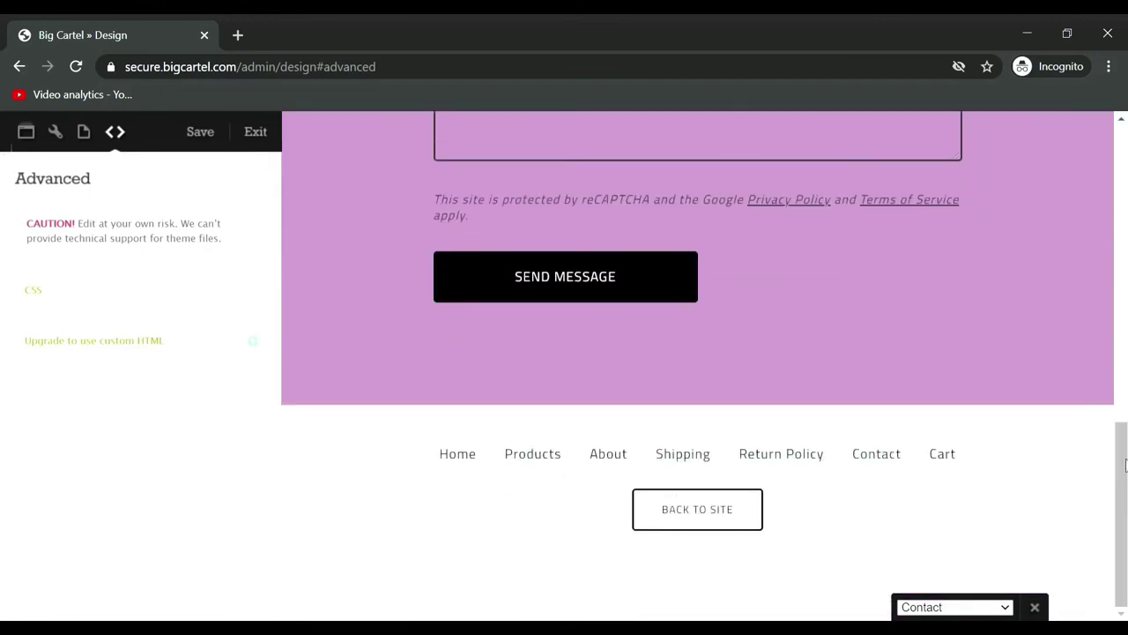
left_click_drag(1125, 449, 1125, 152)
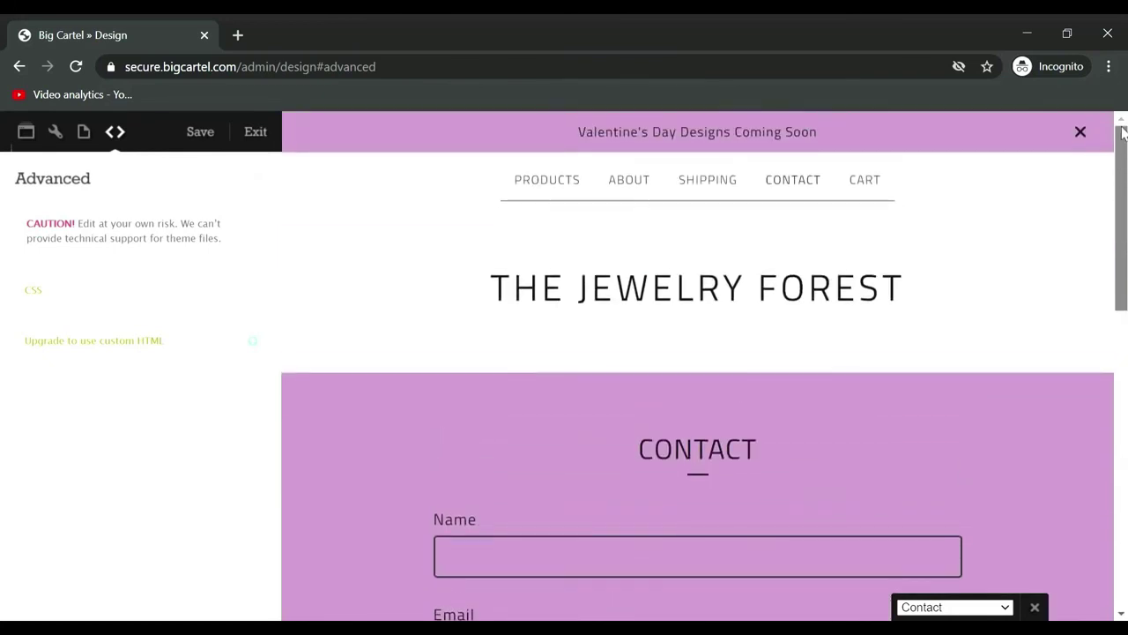